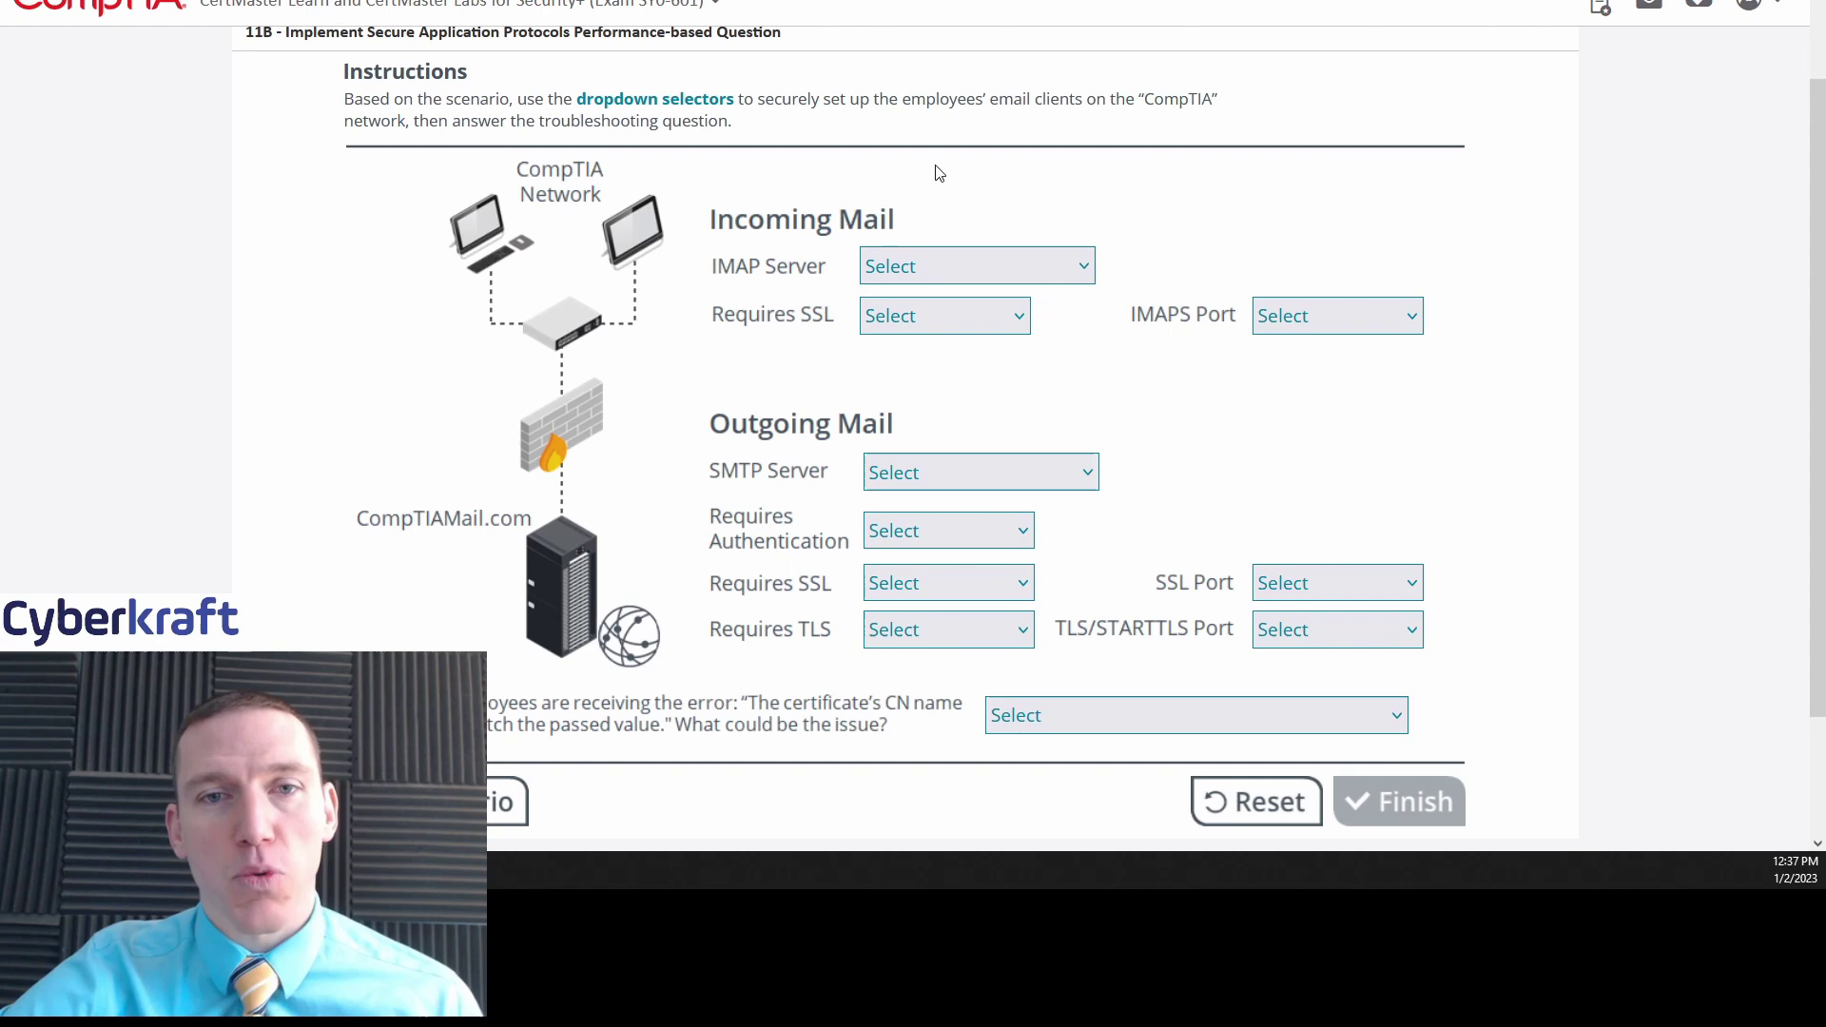
# Scroll up and down the 11B secure application protocols question page to review it.
pyautogui.scroll(2, 723, 203)
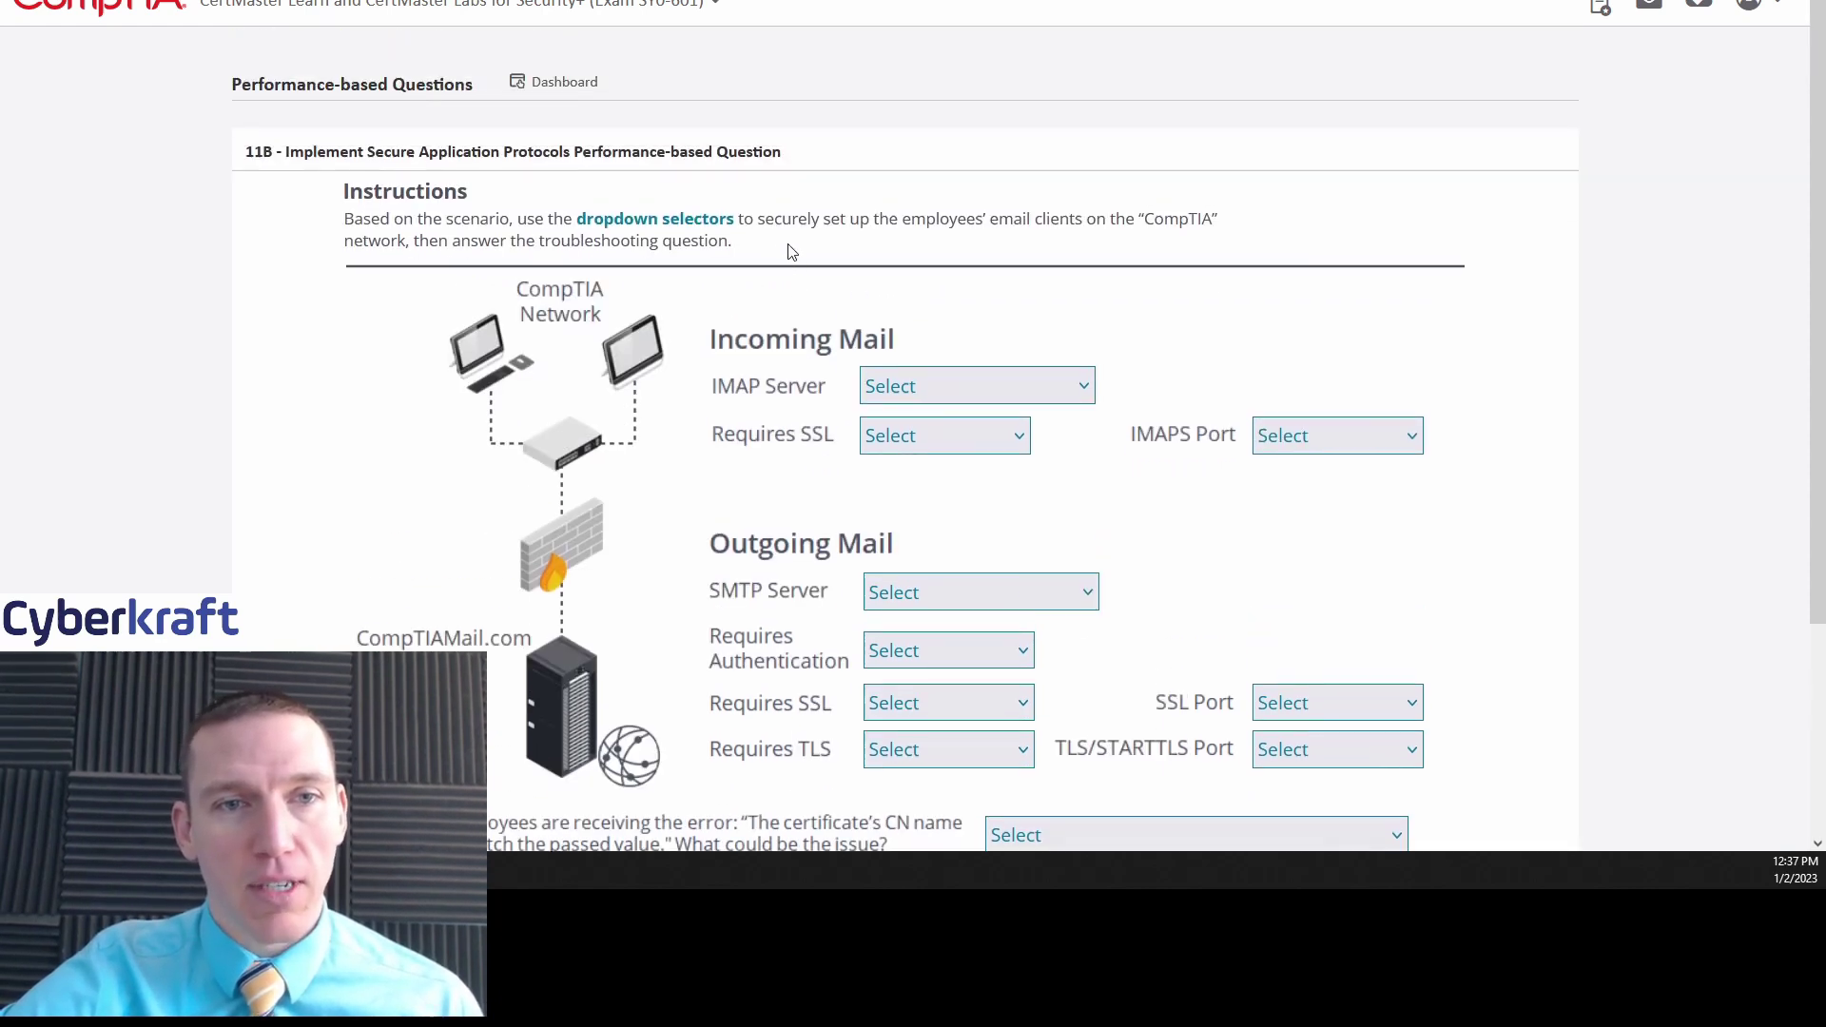
pyautogui.scroll(-2, 794, 218)
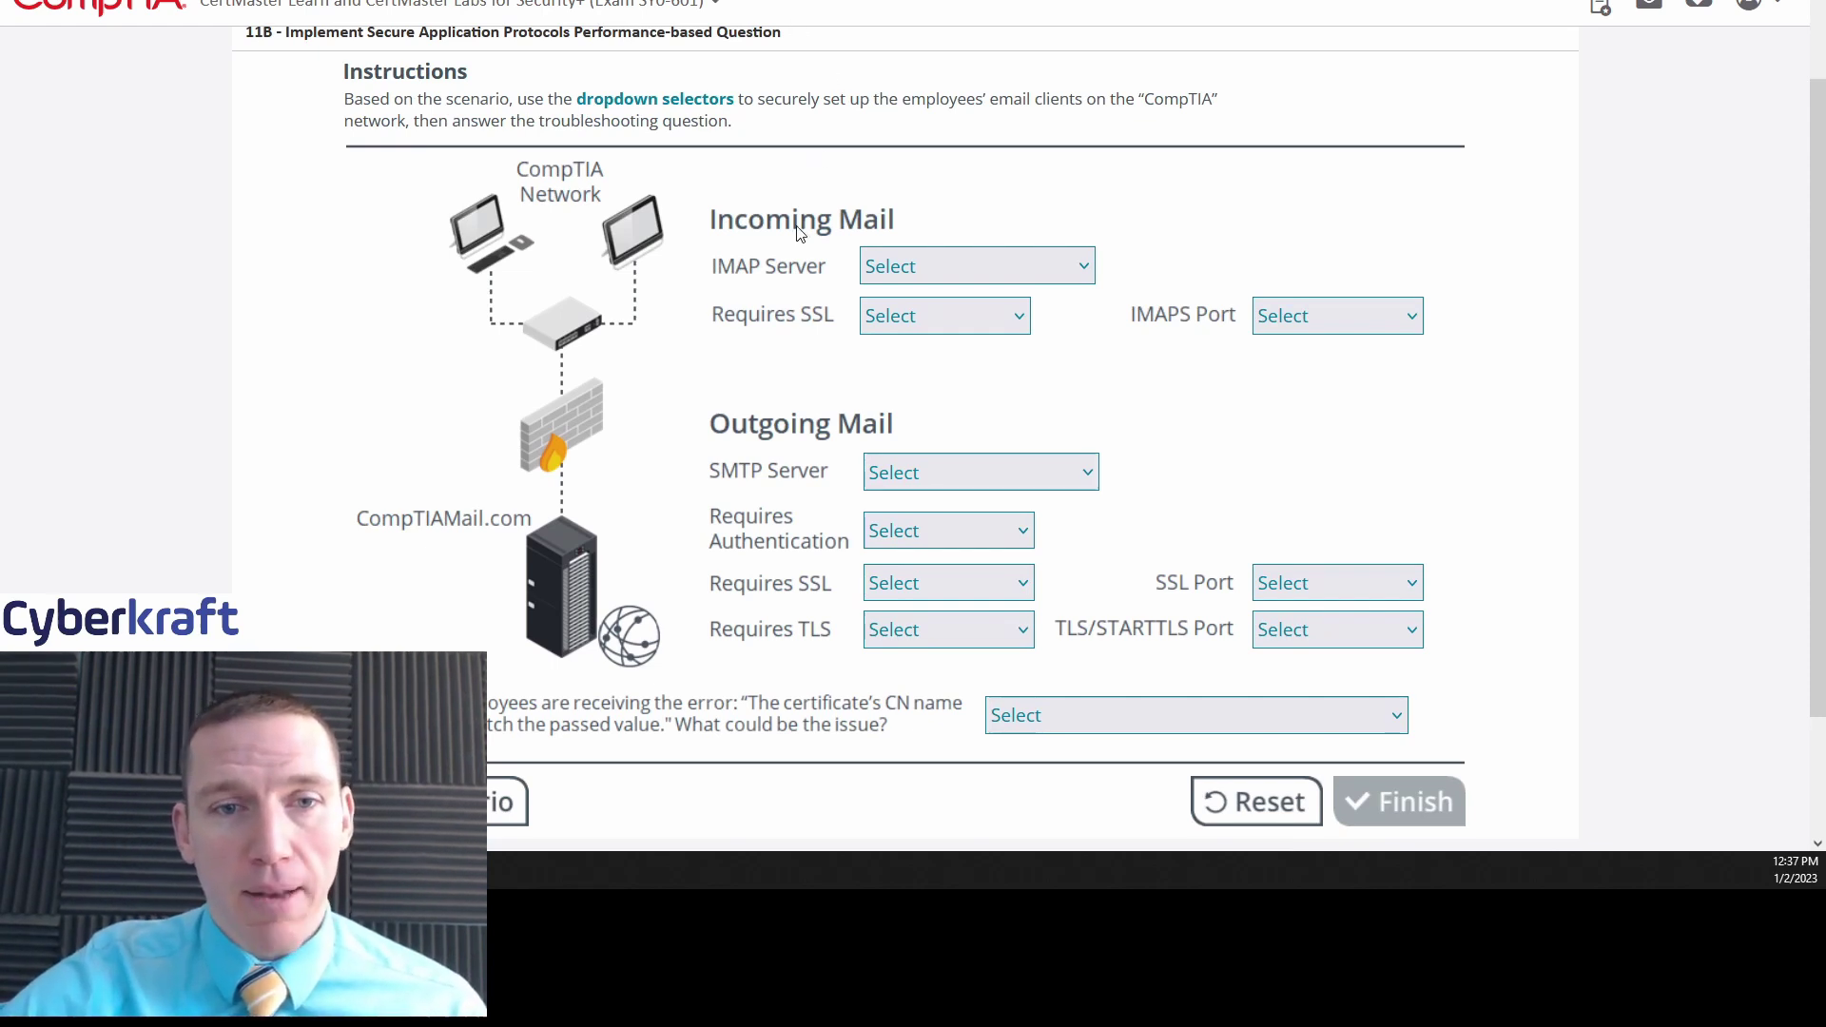
pyautogui.scroll(-2, 775, 286)
pyautogui.scroll(2, 761, 320)
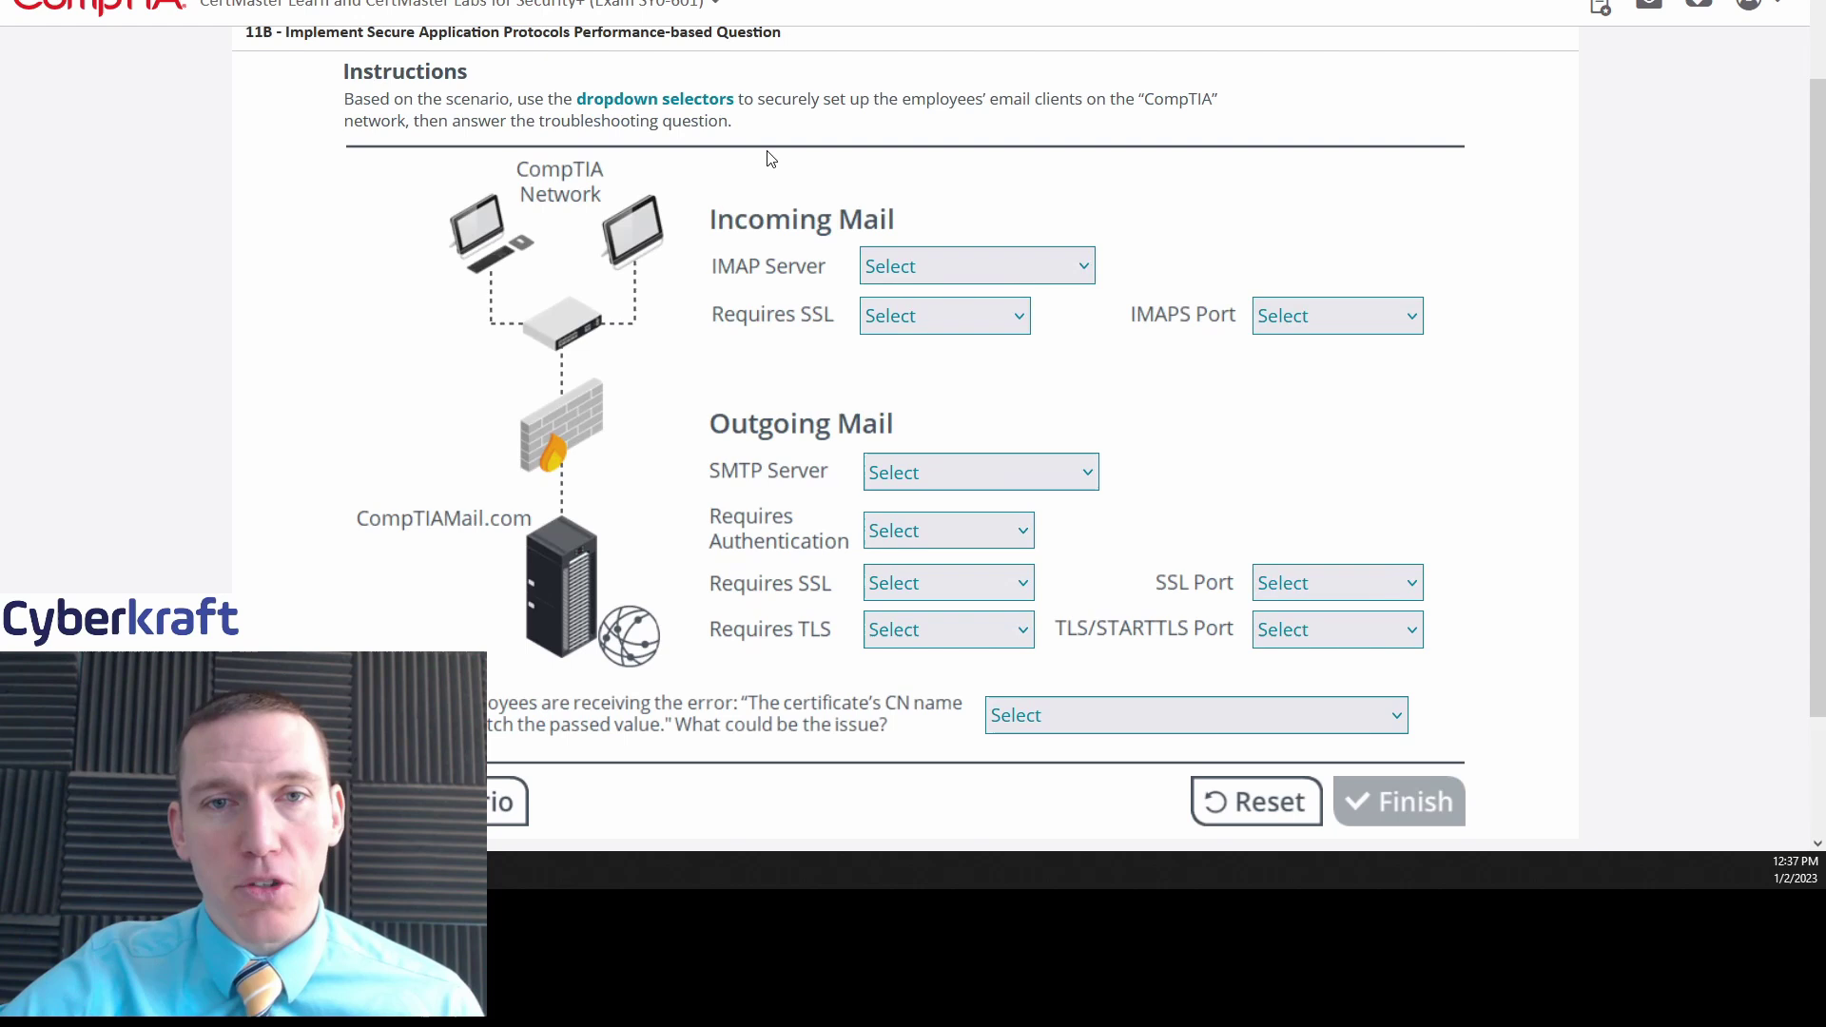
pyautogui.scroll(-3, 824, 246)
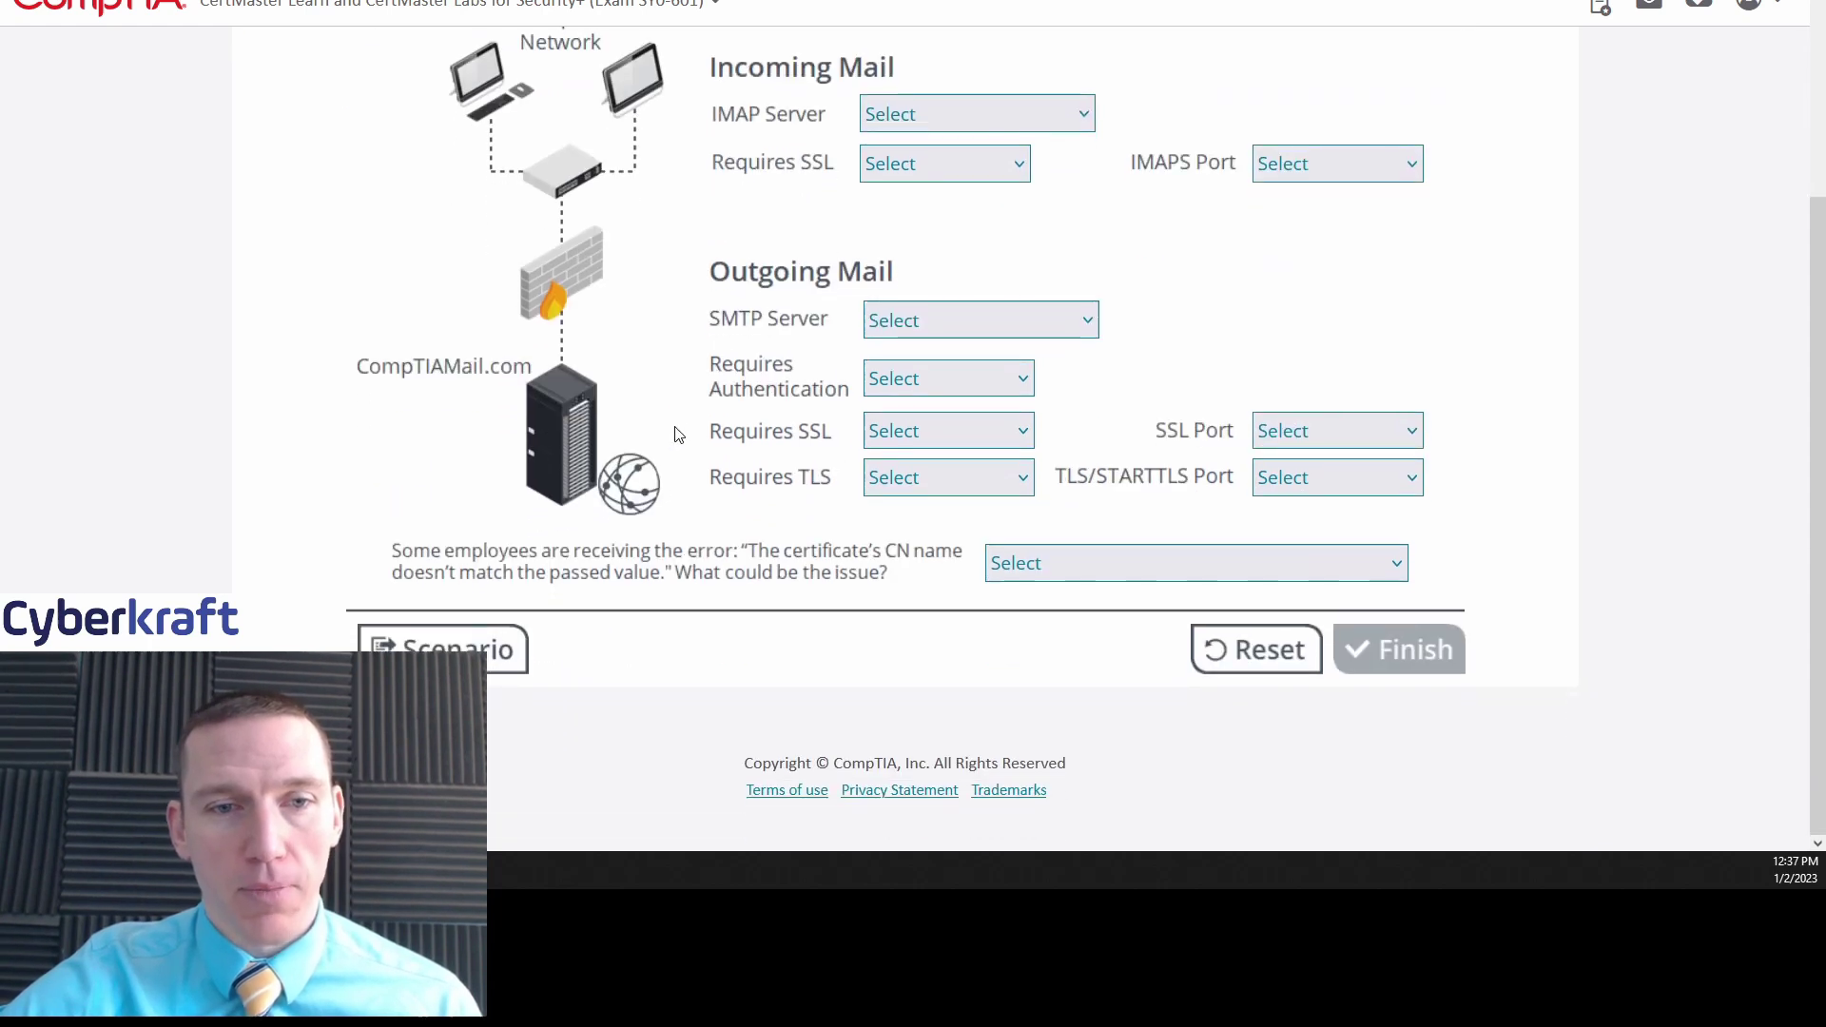
# Read the Scenario description for the secure email client, then close the panel.
pyautogui.click(519, 661)
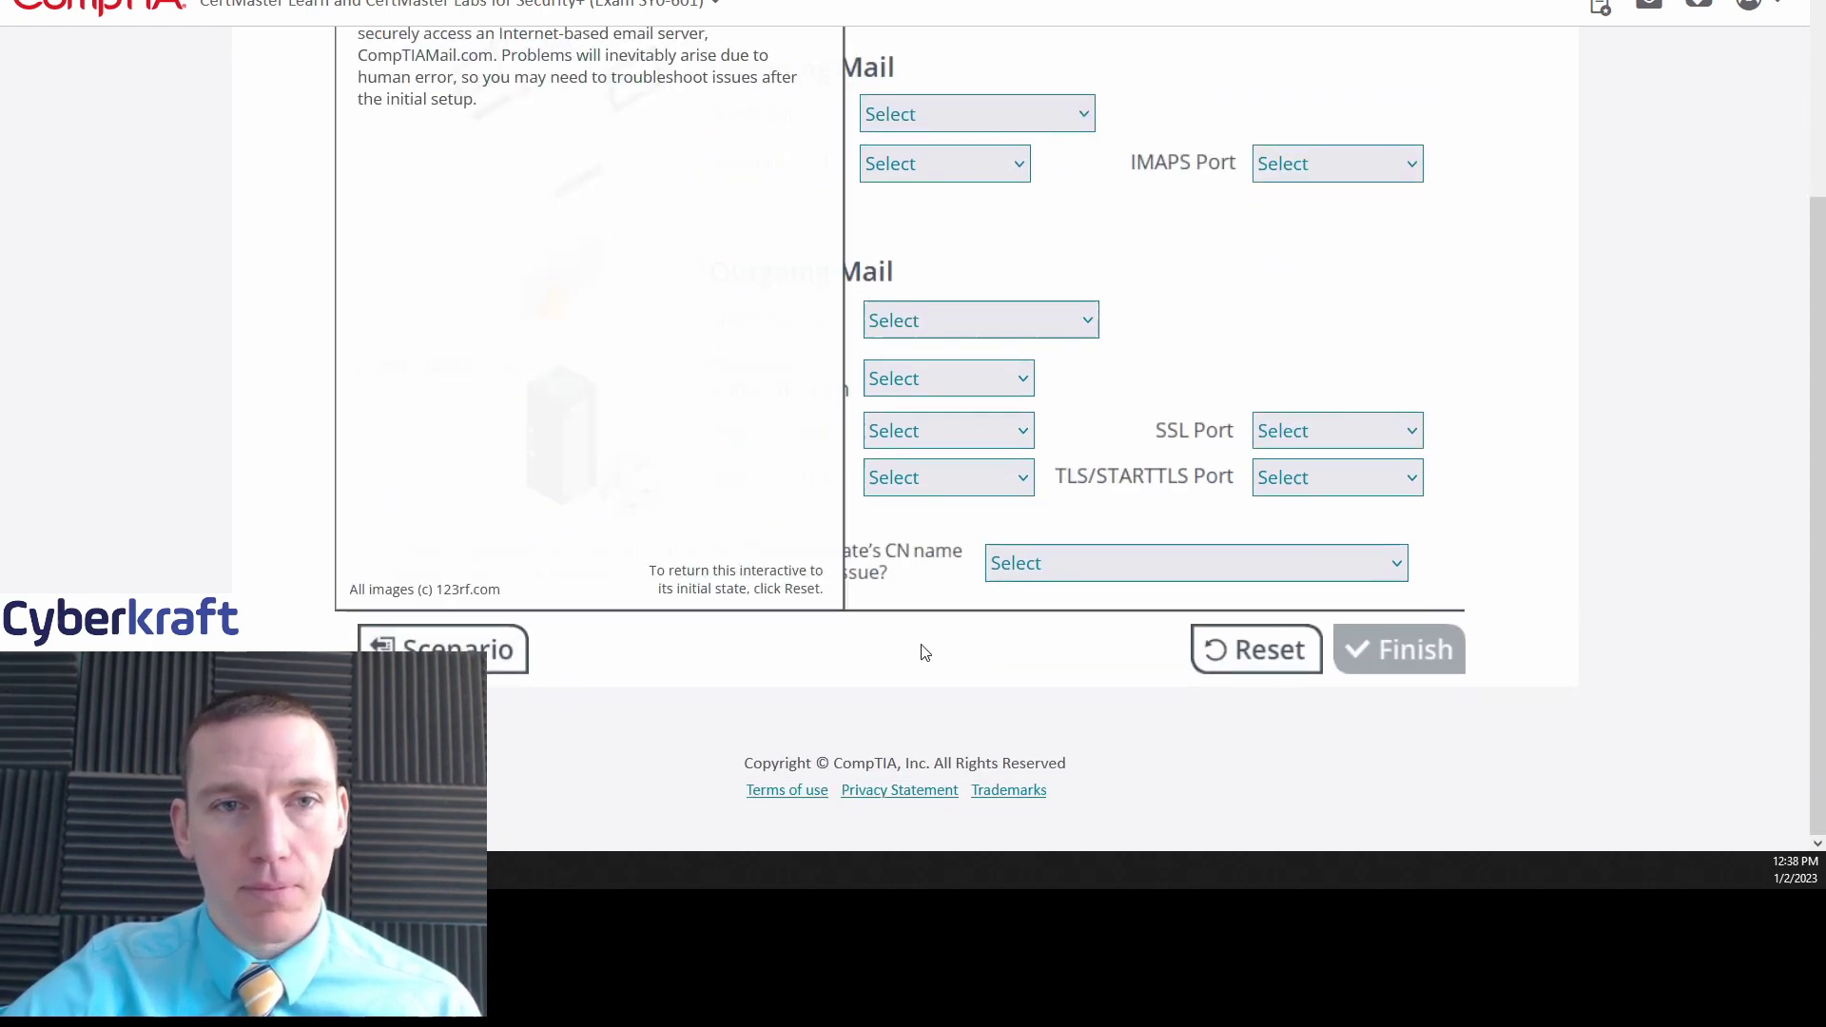
pyautogui.scroll(2, 921, 652)
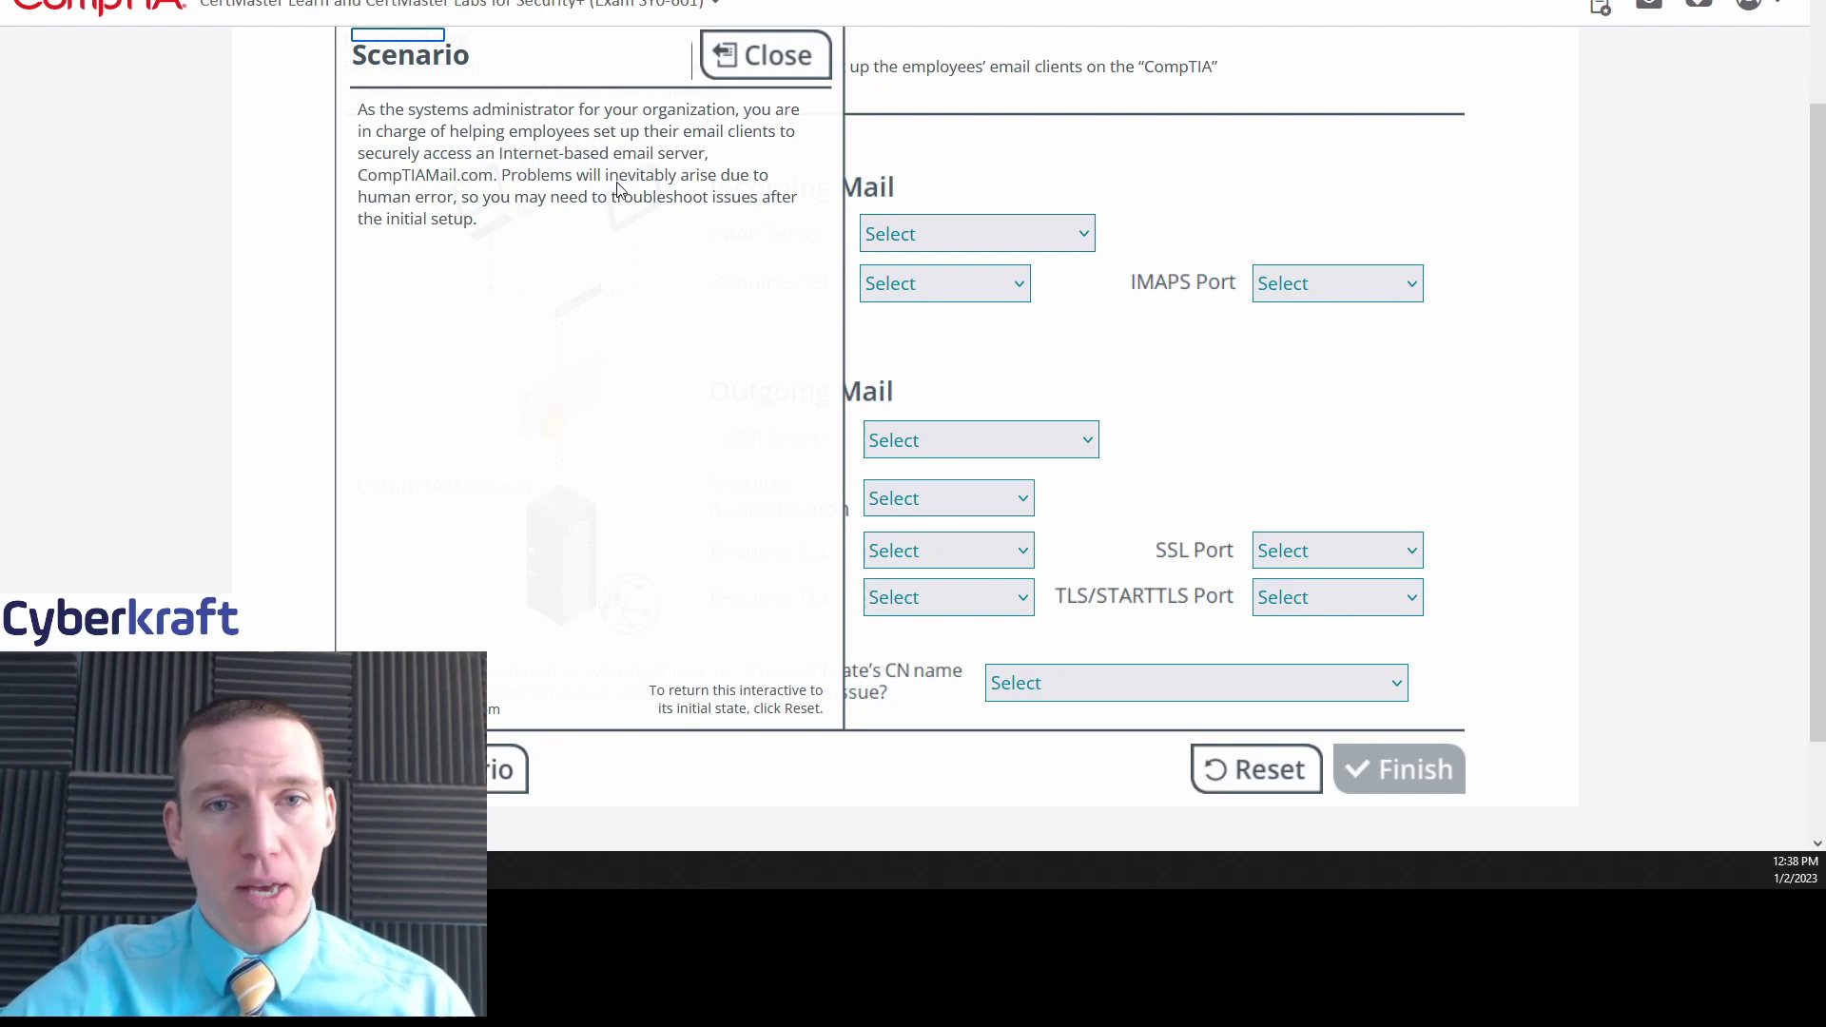
pyautogui.click(766, 56)
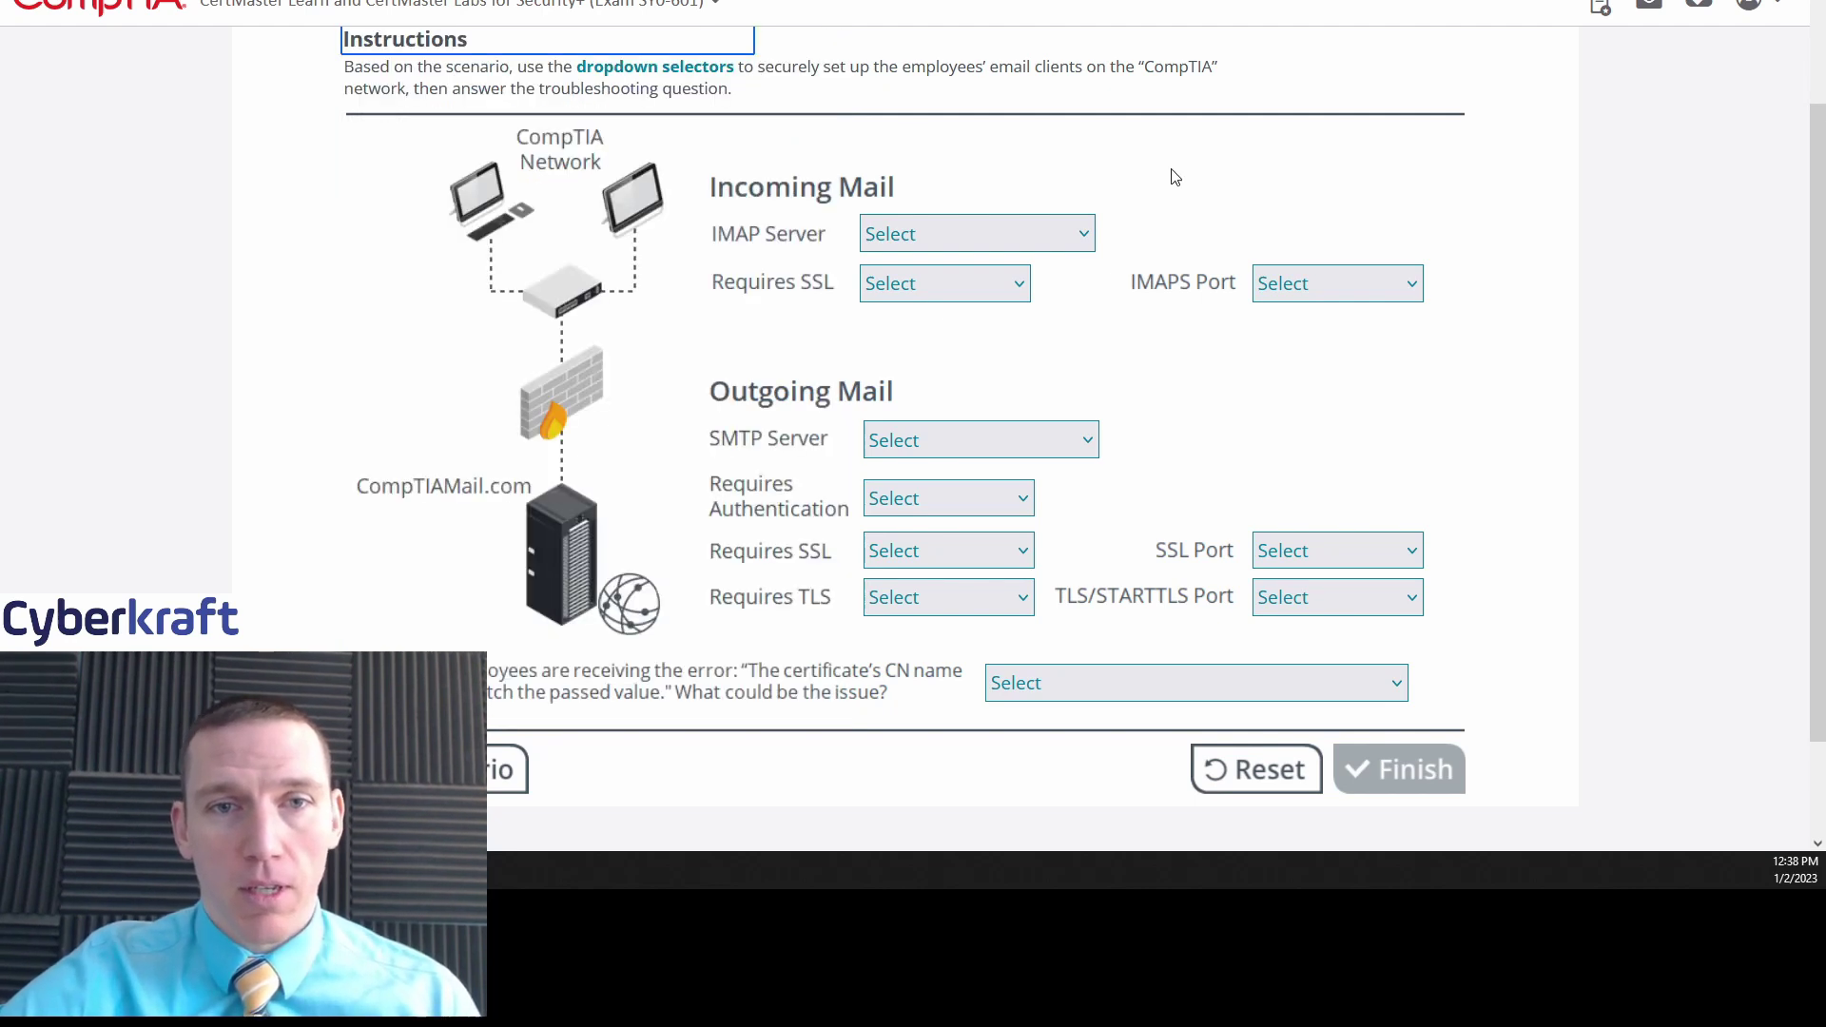
pyautogui.scroll(1, 1172, 190)
pyautogui.scroll(-1, 1172, 190)
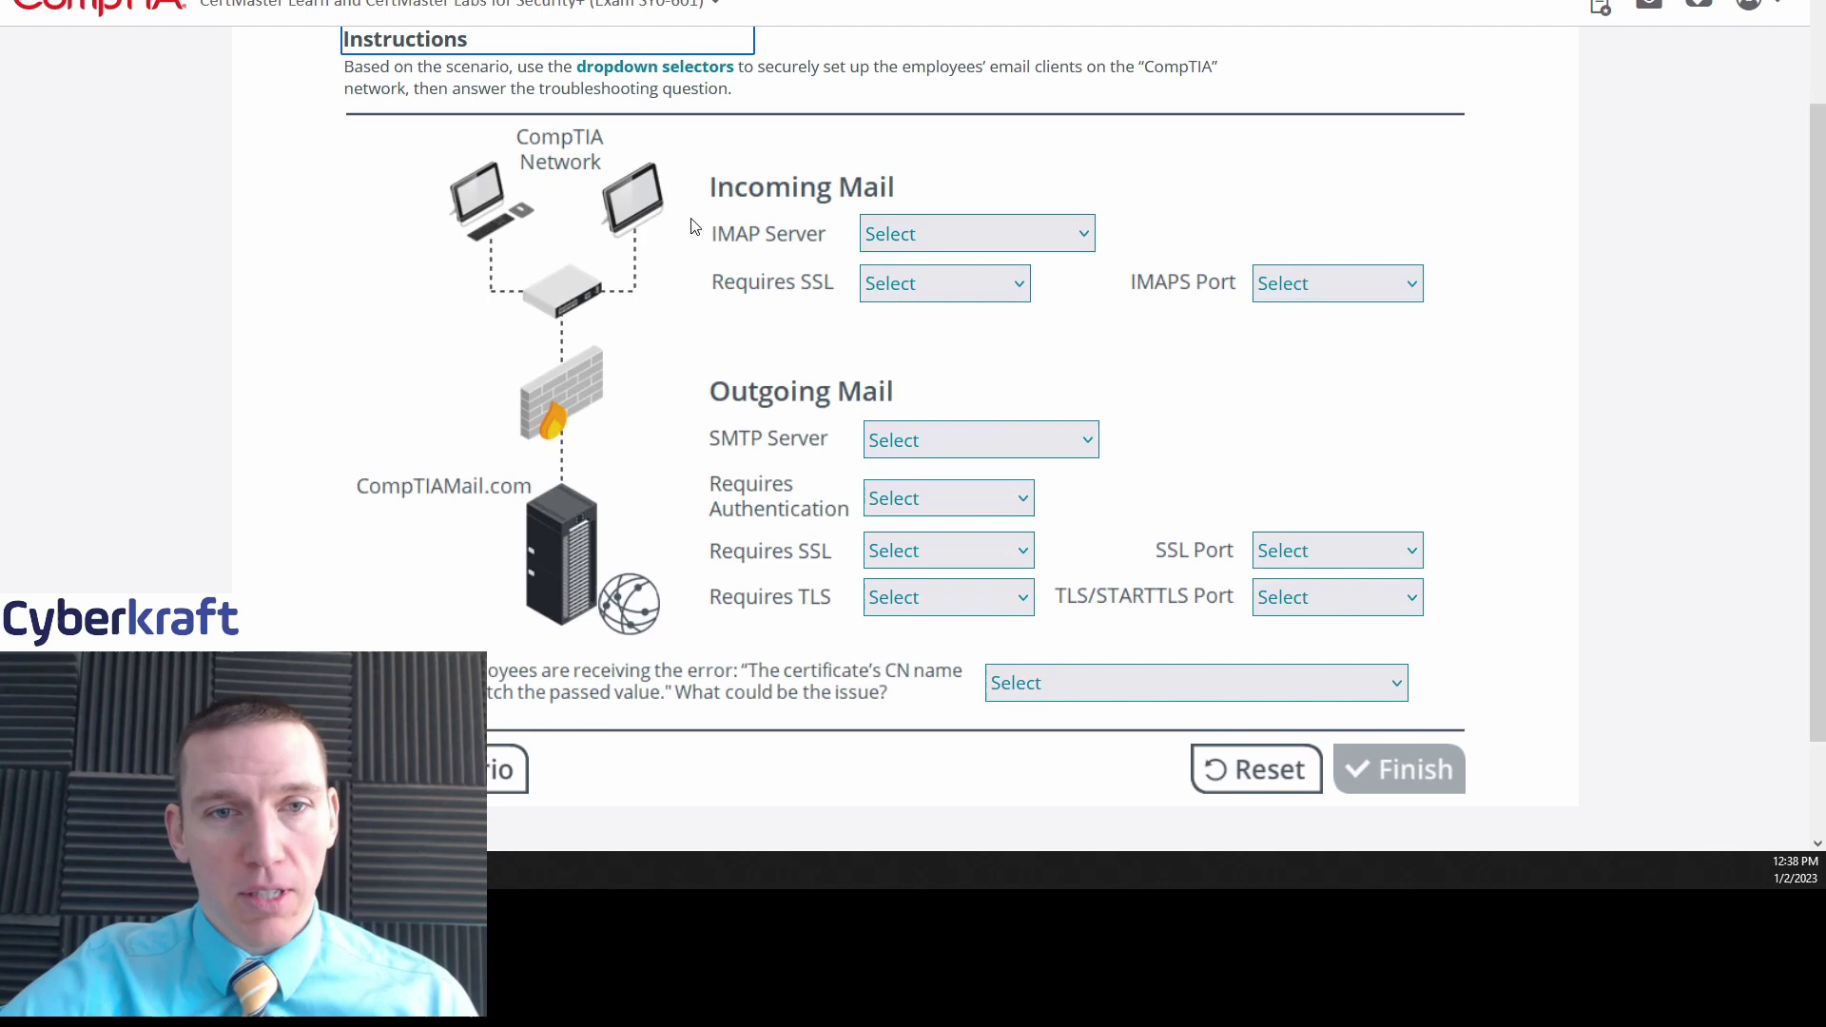
pyautogui.scroll(-1, 701, 257)
pyautogui.scroll(1, 708, 257)
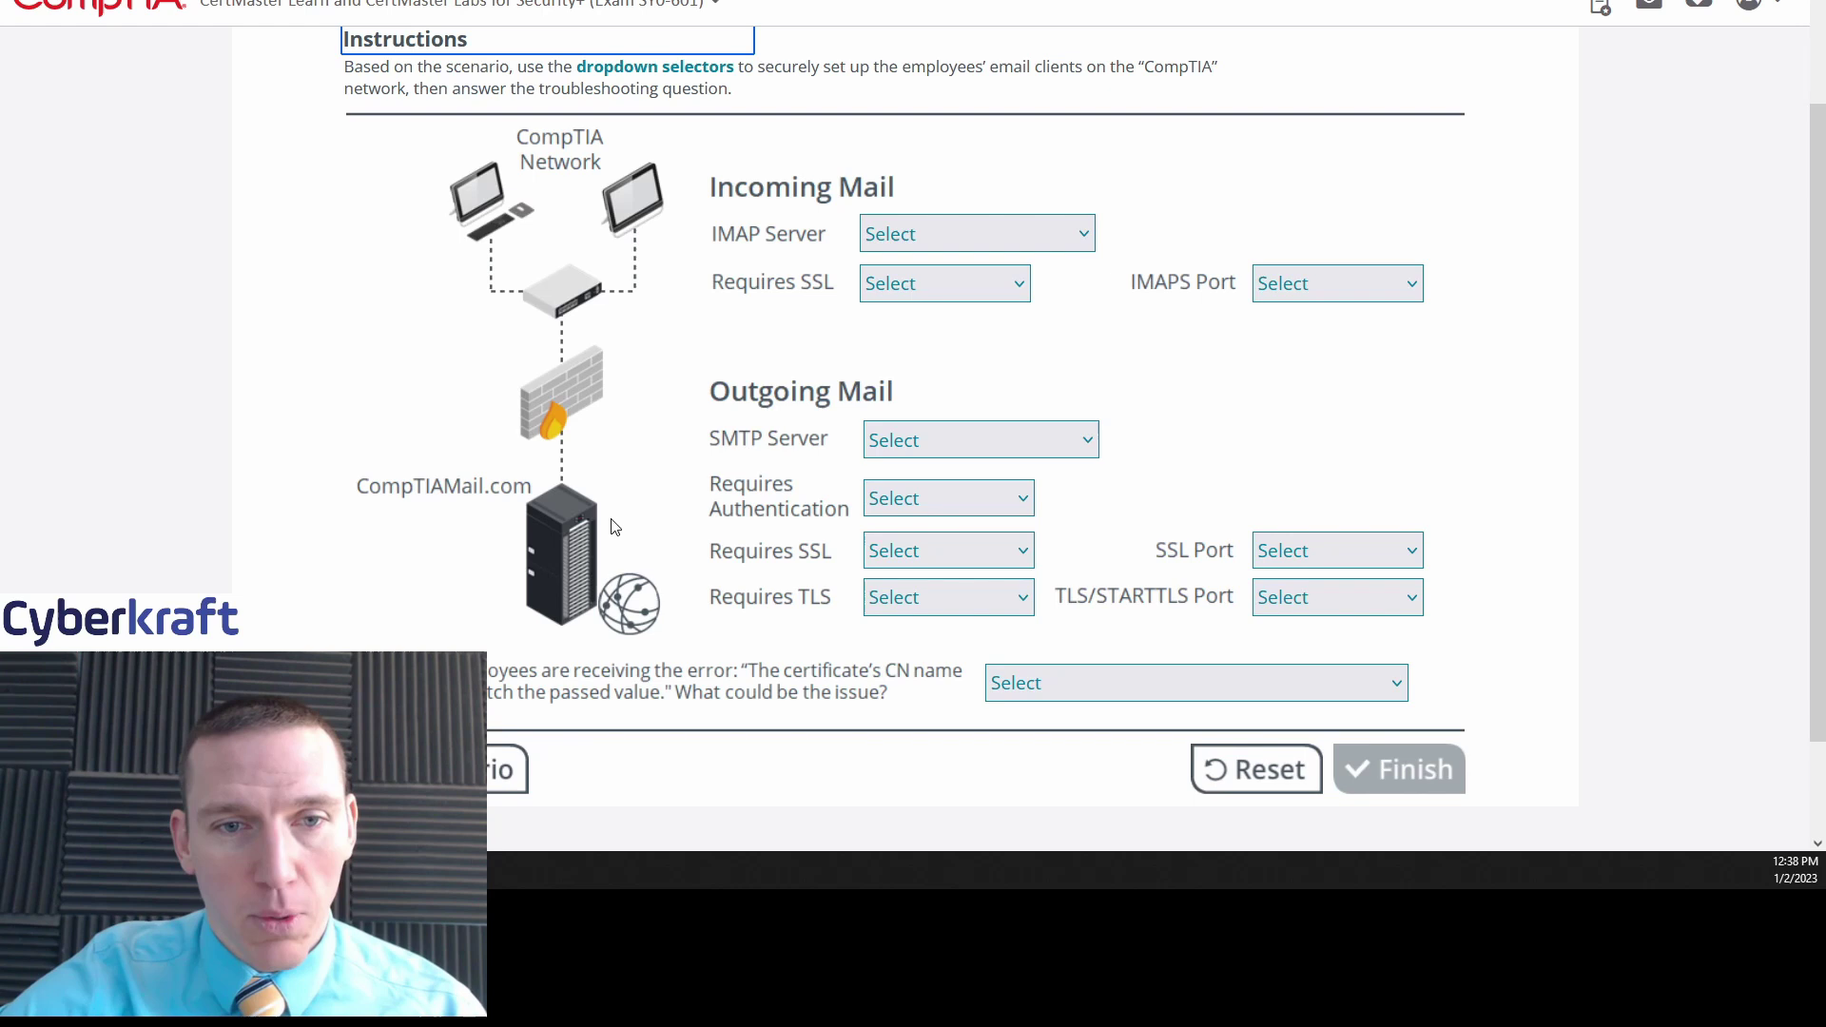
pyautogui.scroll(-3, 645, 499)
pyautogui.scroll(3, 642, 499)
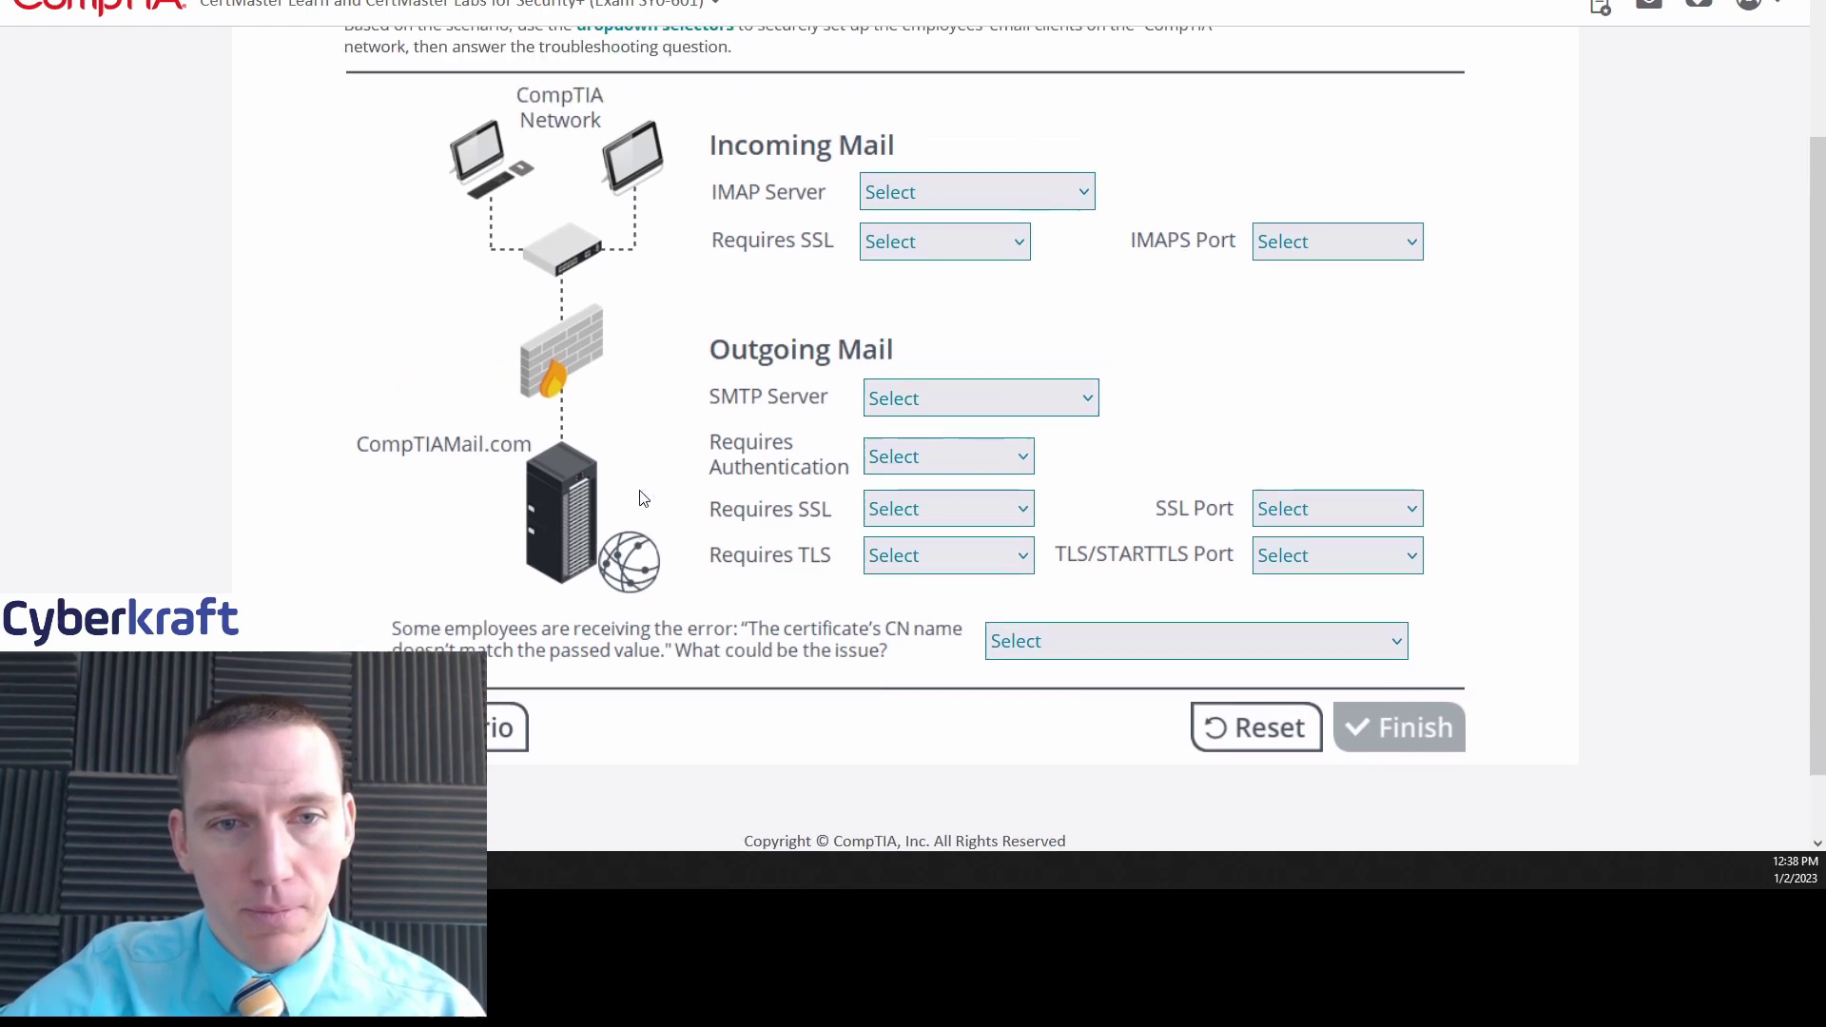
pyautogui.scroll(1, 634, 474)
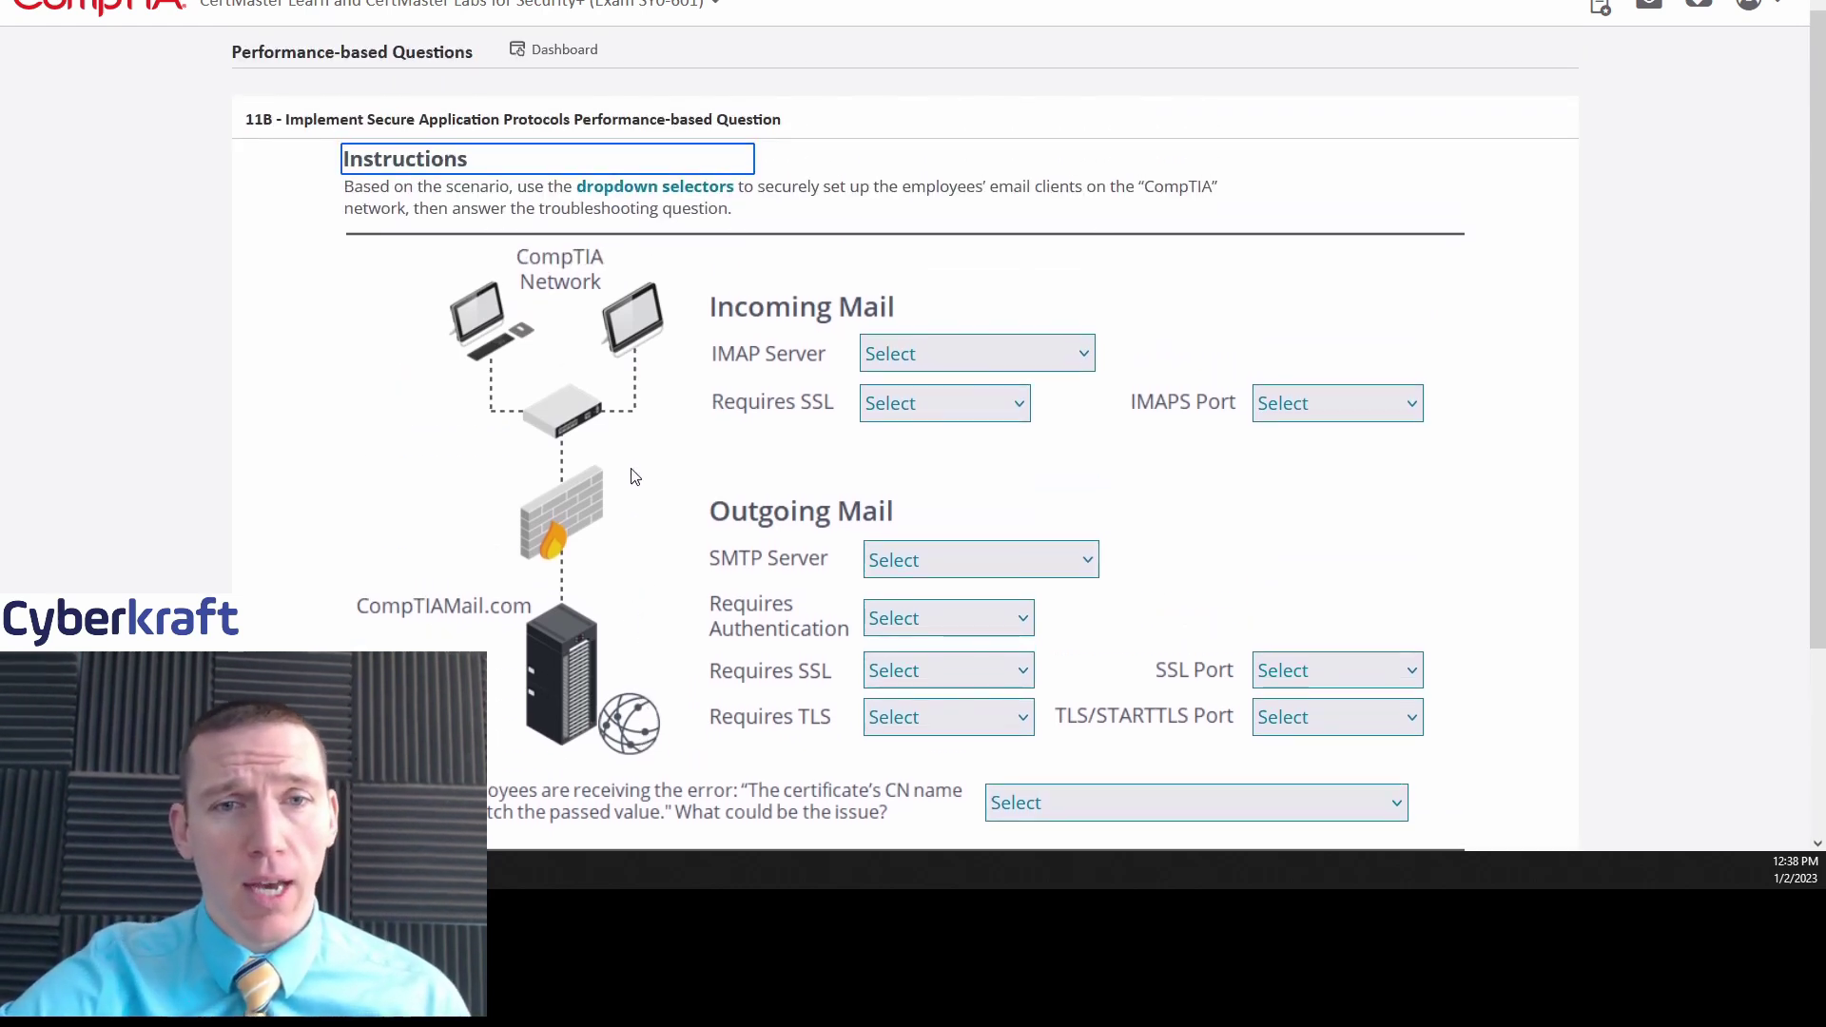
pyautogui.click(949, 350)
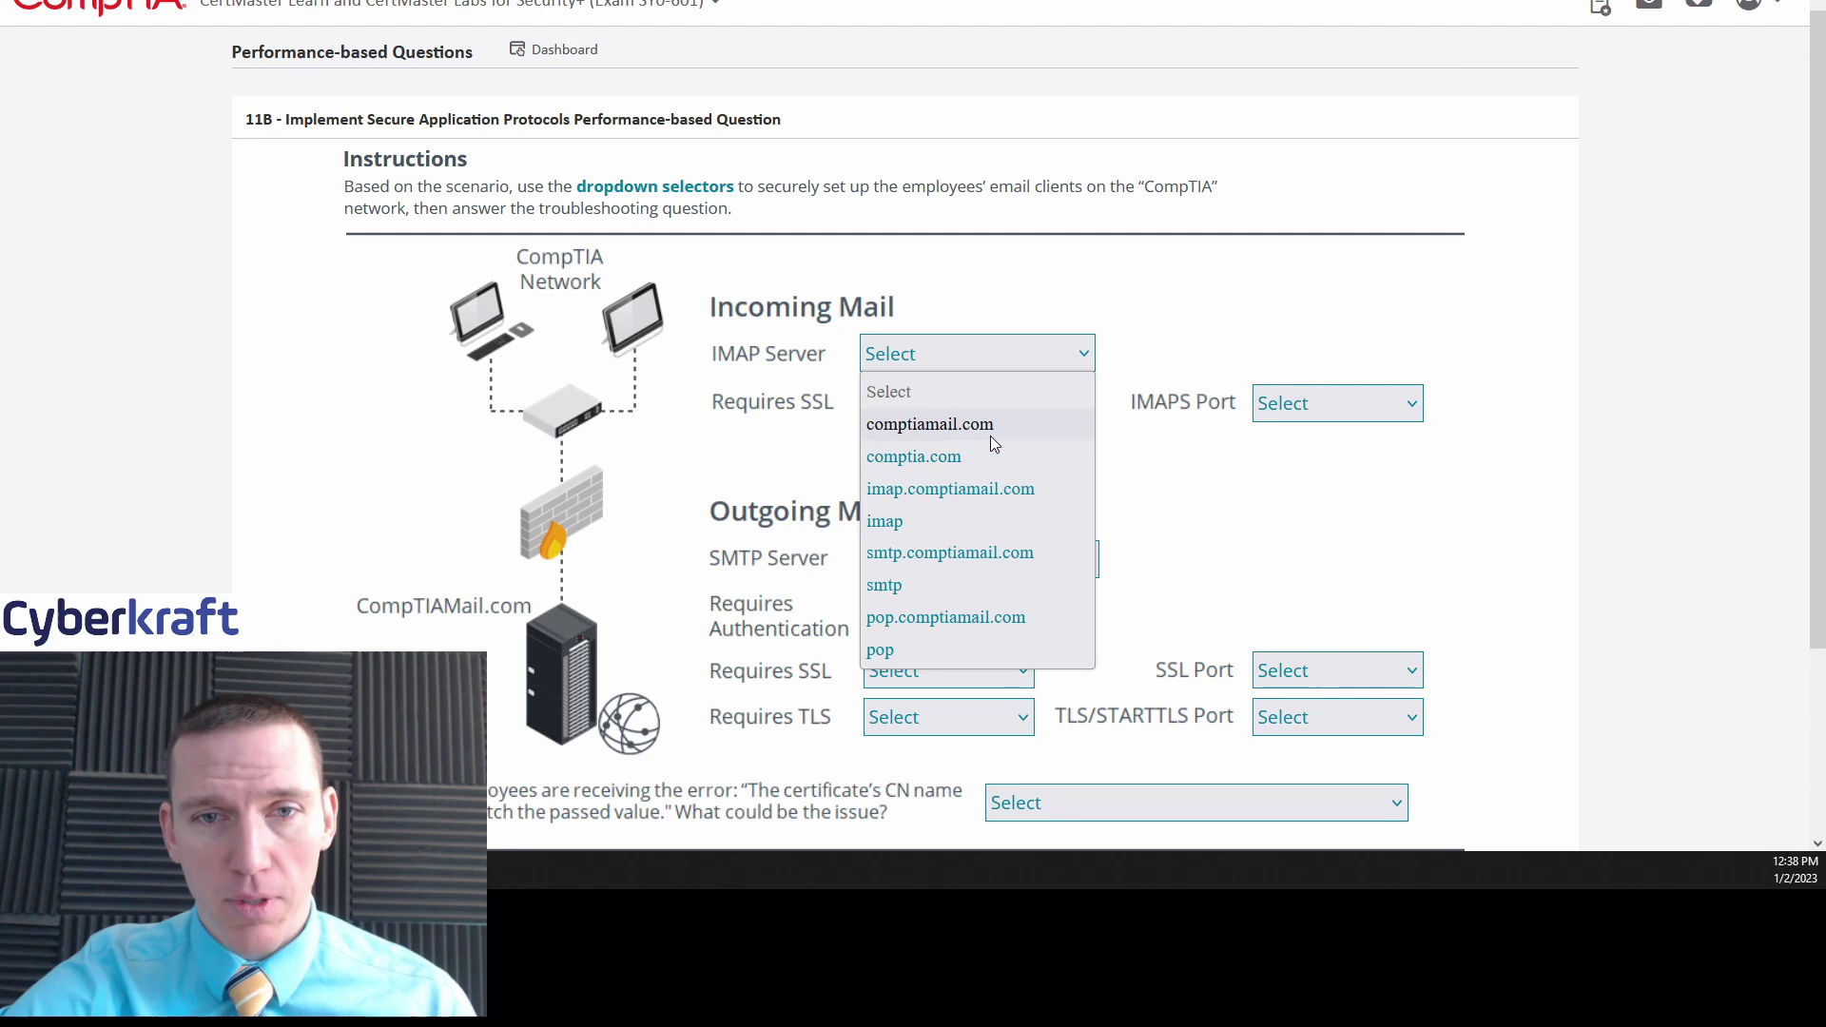
pyautogui.click(1134, 323)
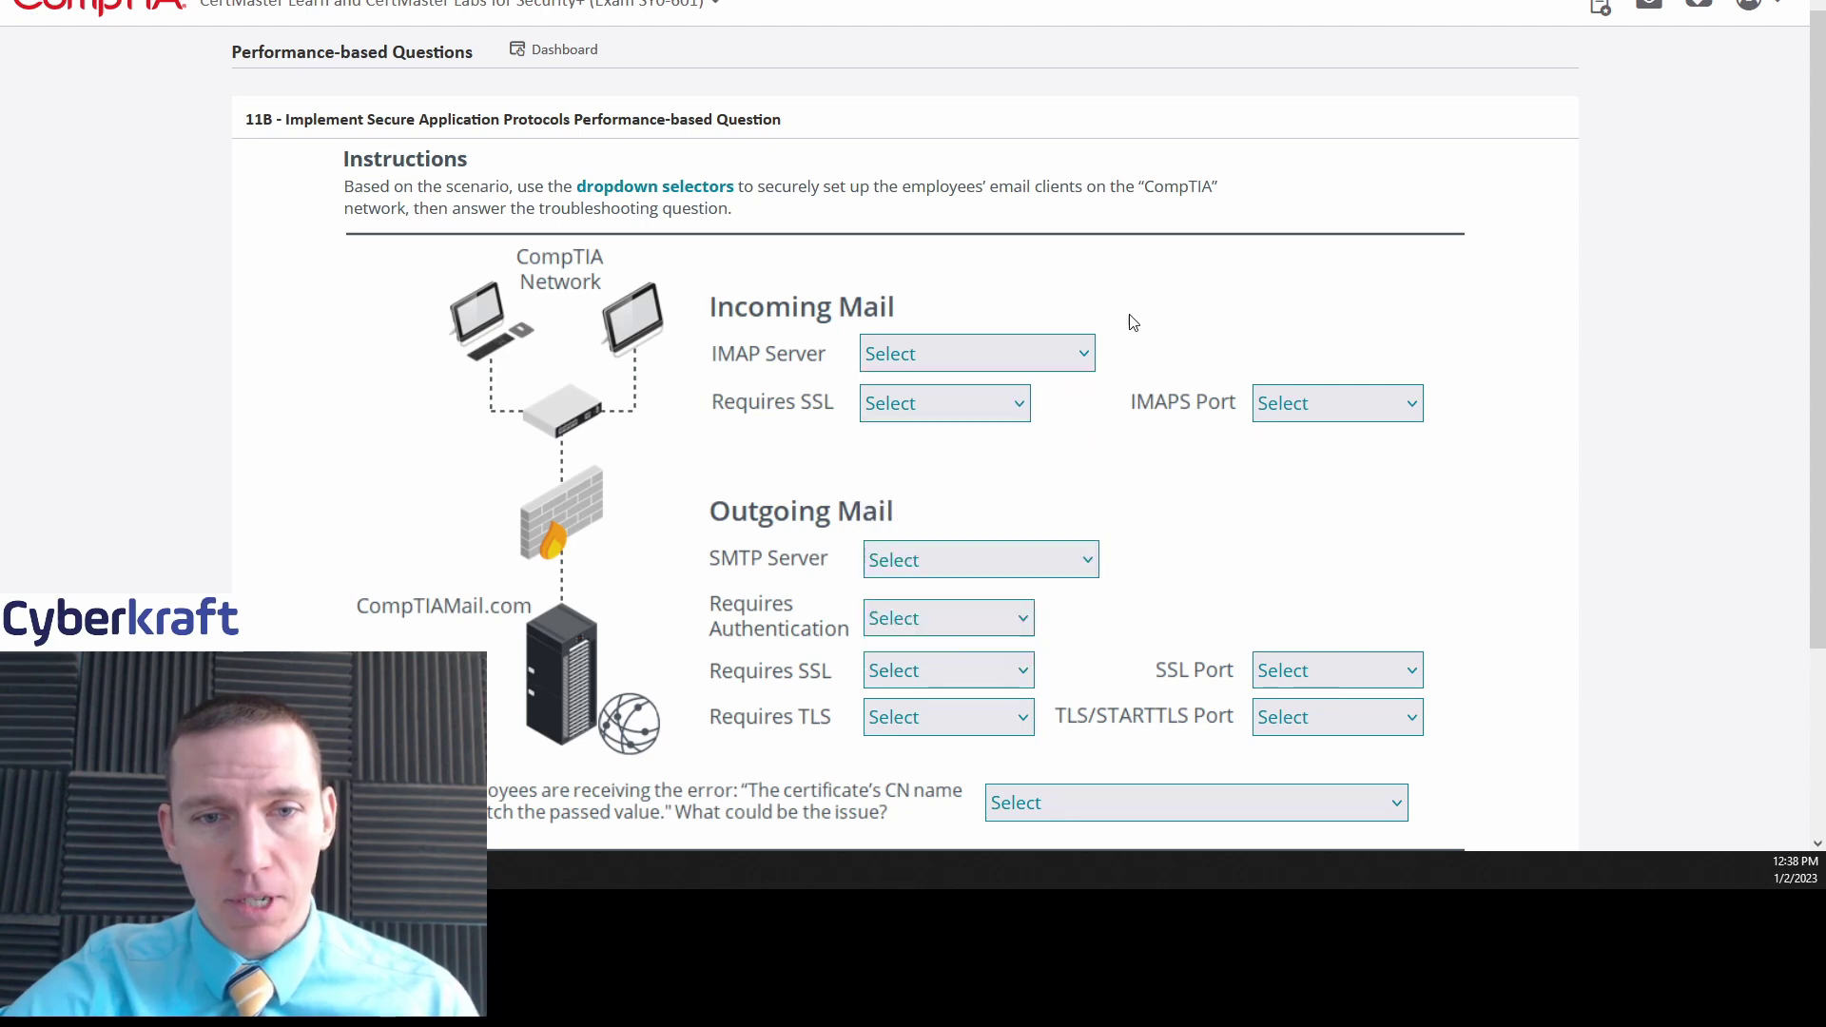
pyautogui.click(987, 400)
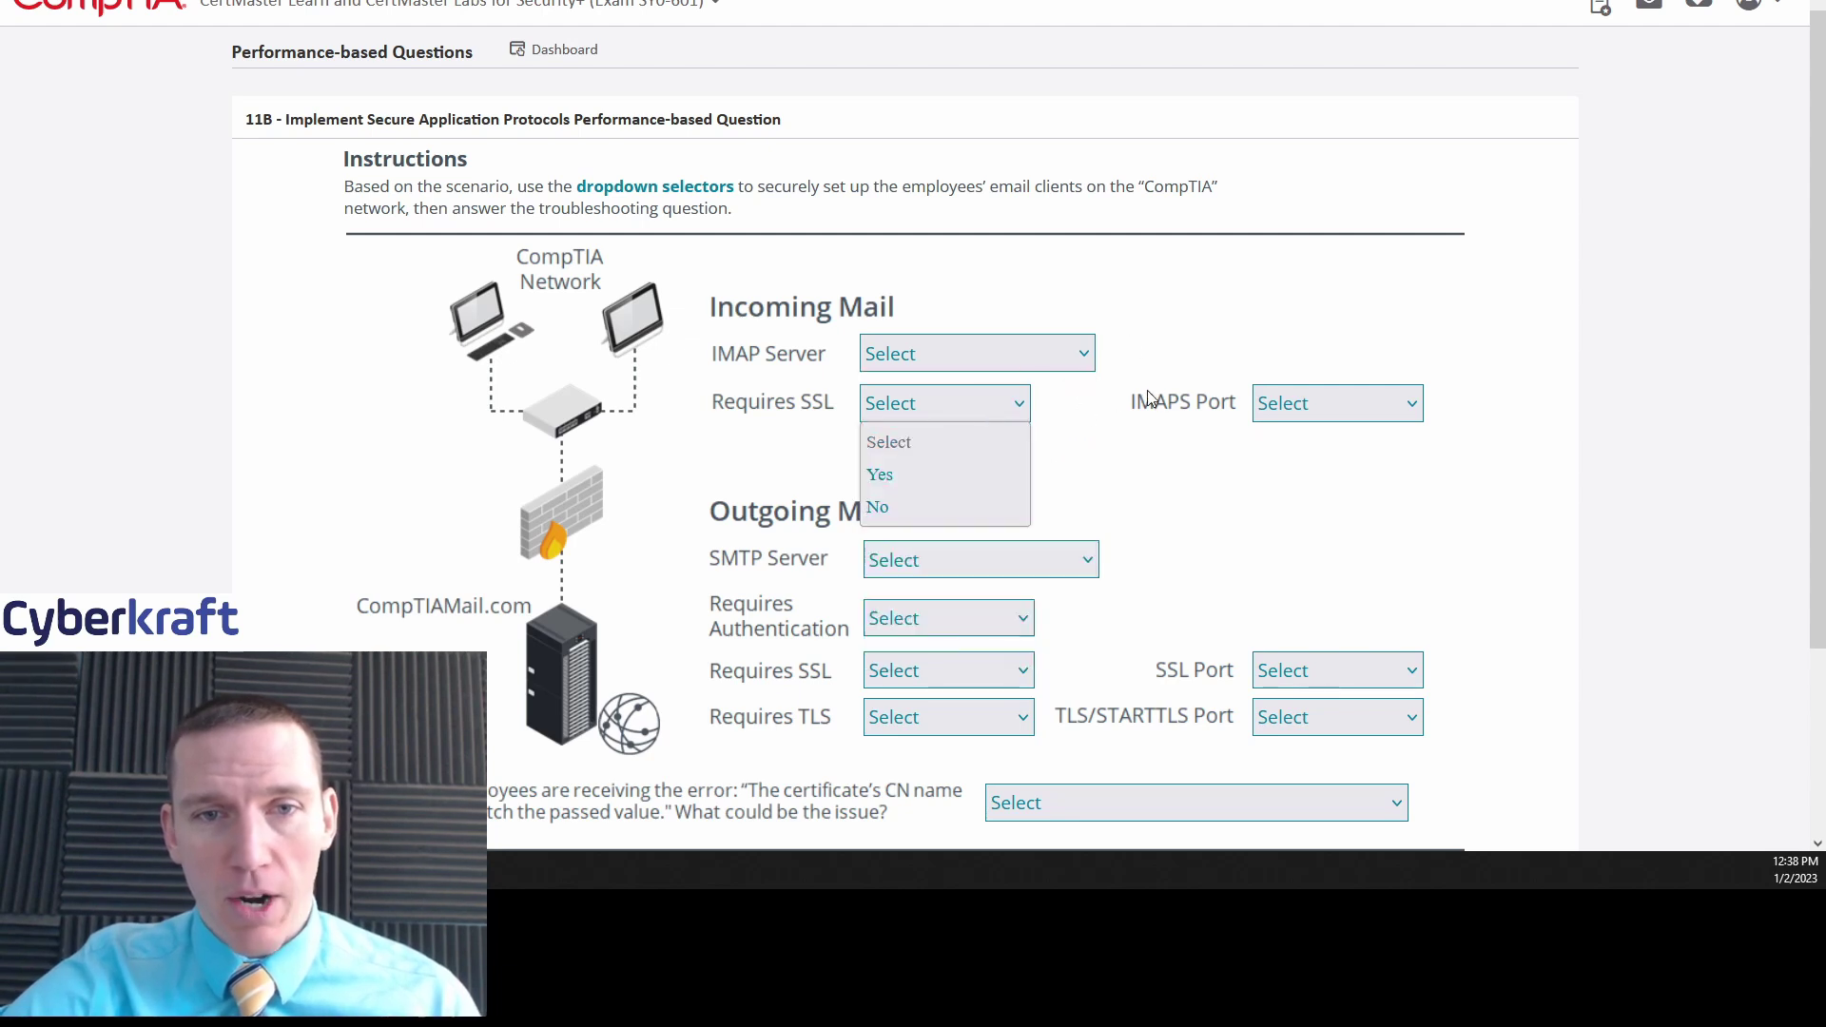
pyautogui.click(1294, 403)
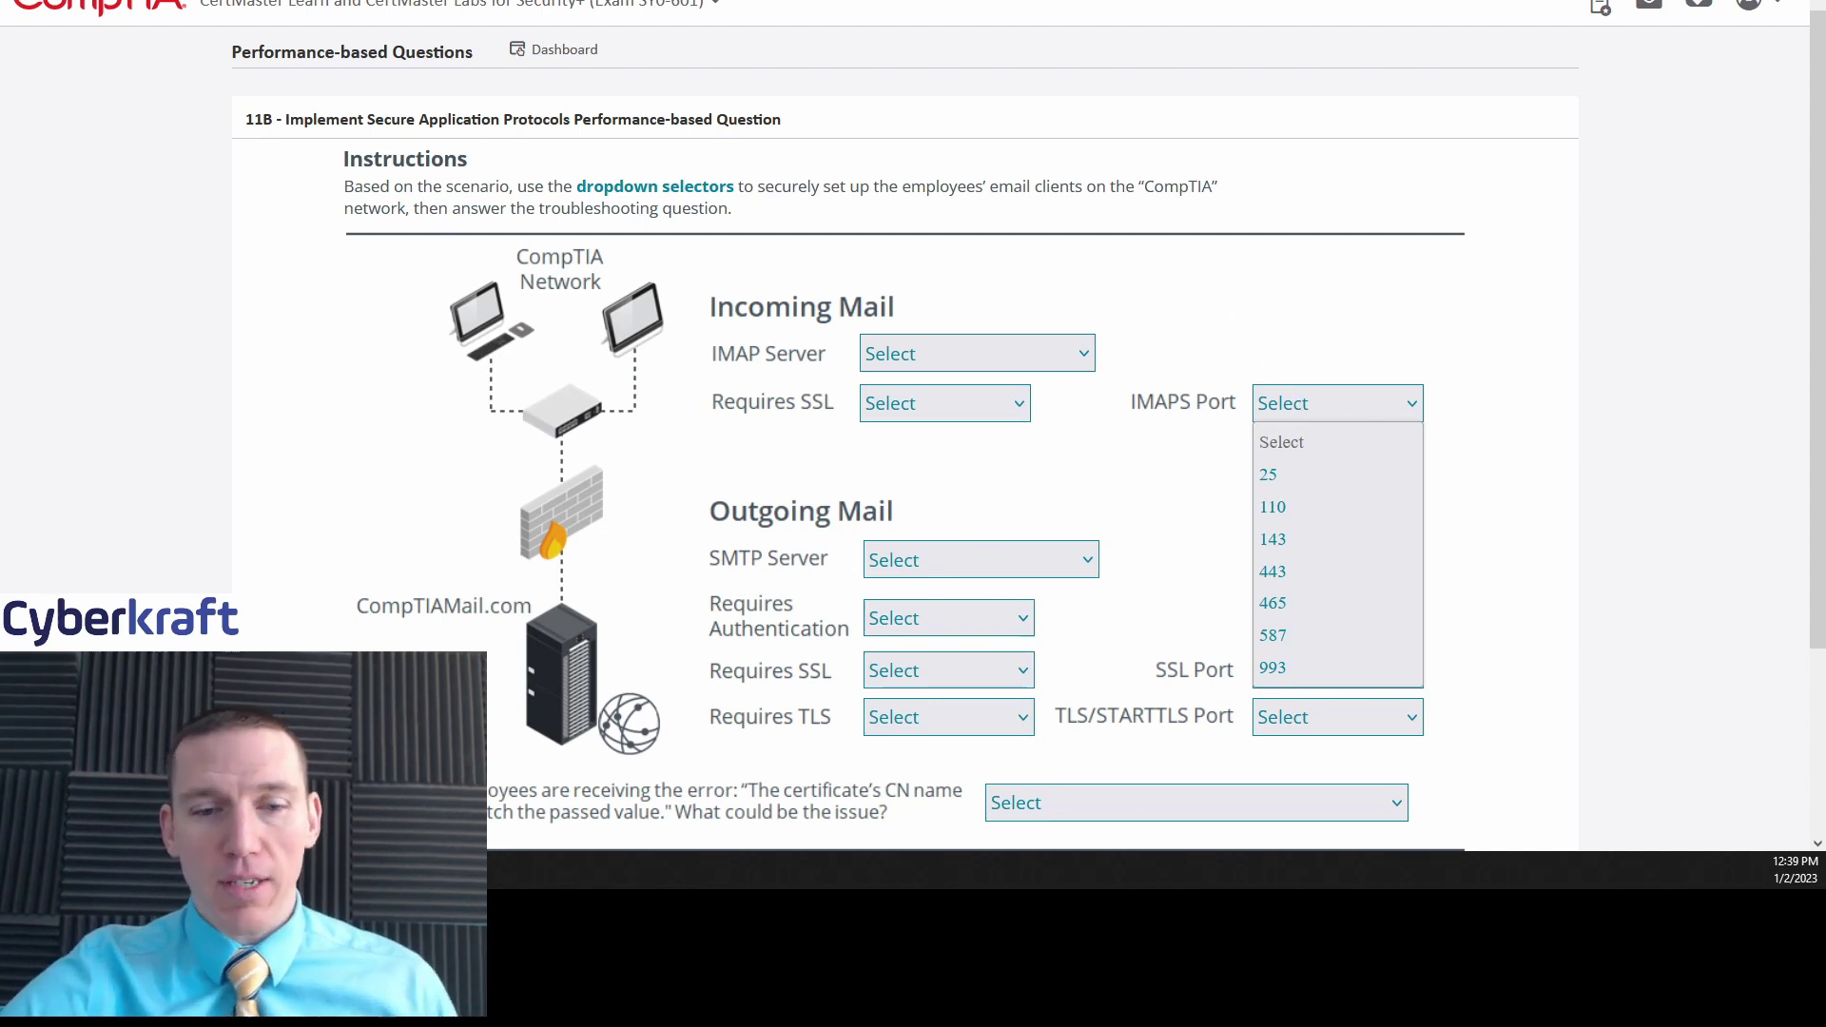
pyautogui.press('Escape')
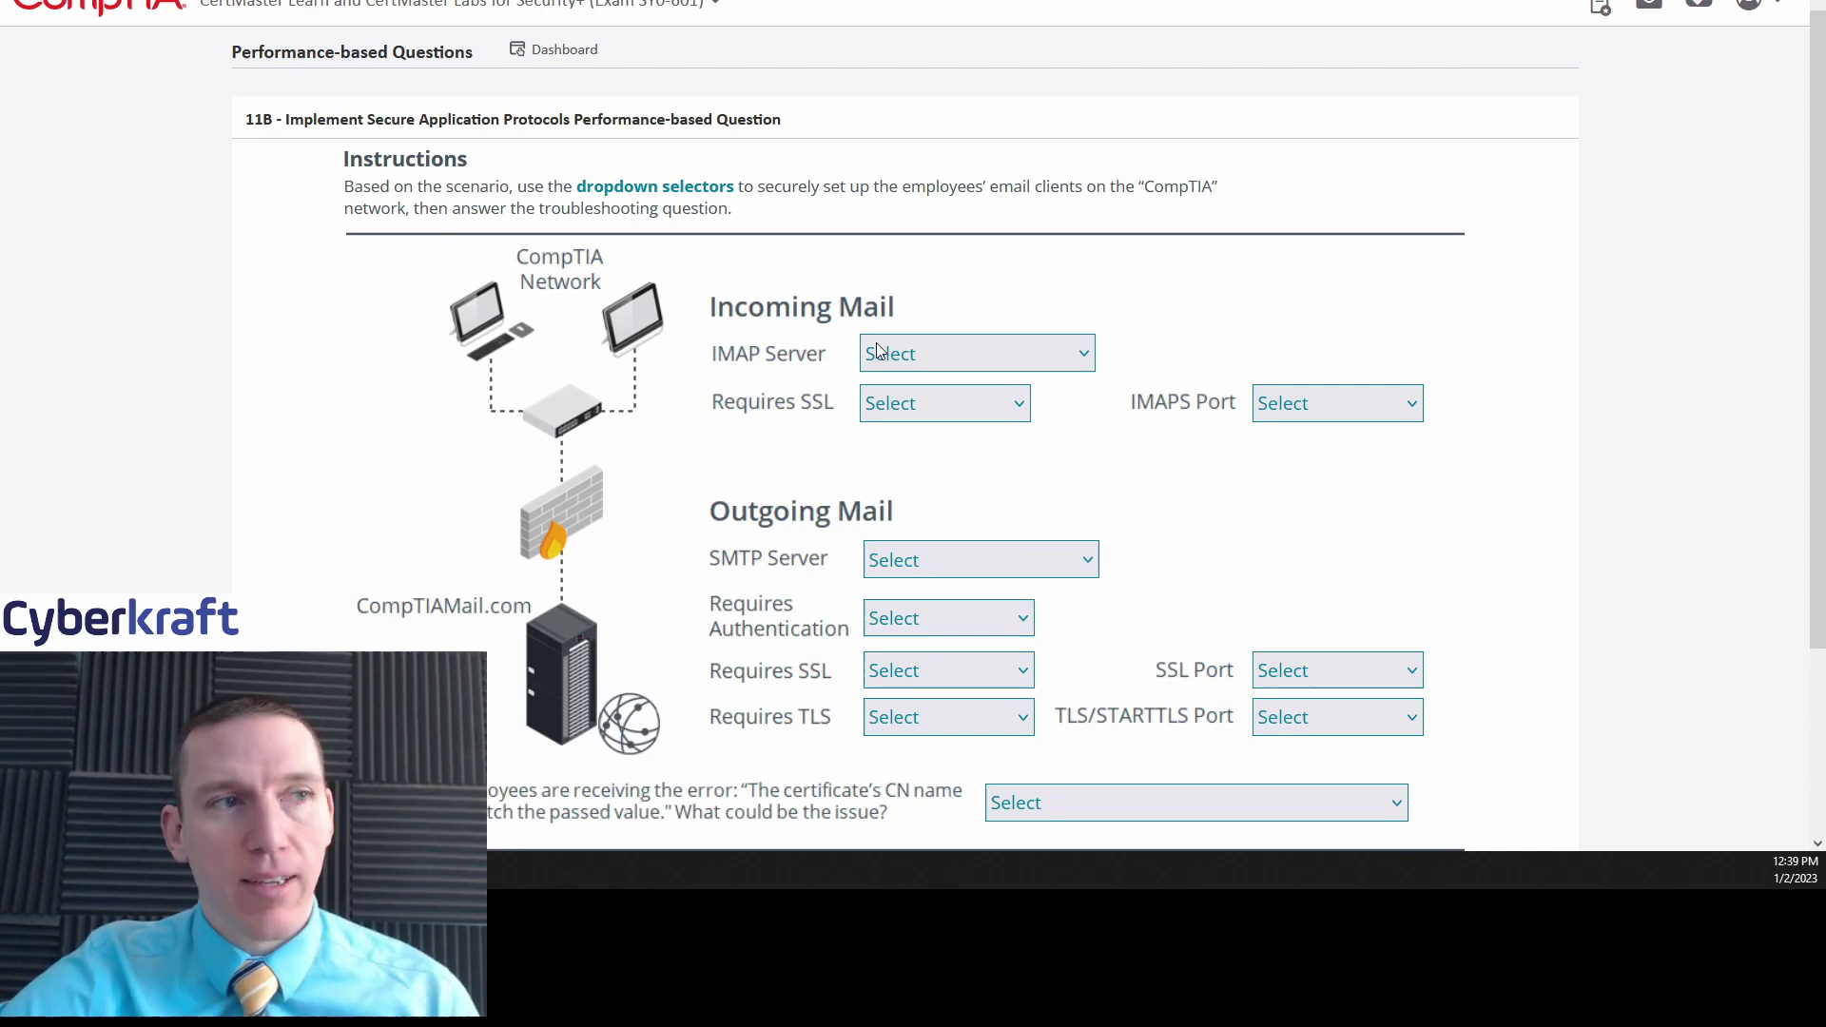
# Choose imap.comptiamail.com as IMAP Server and Yes for Incoming Mail Requires SSL.
pyautogui.click(1075, 352)
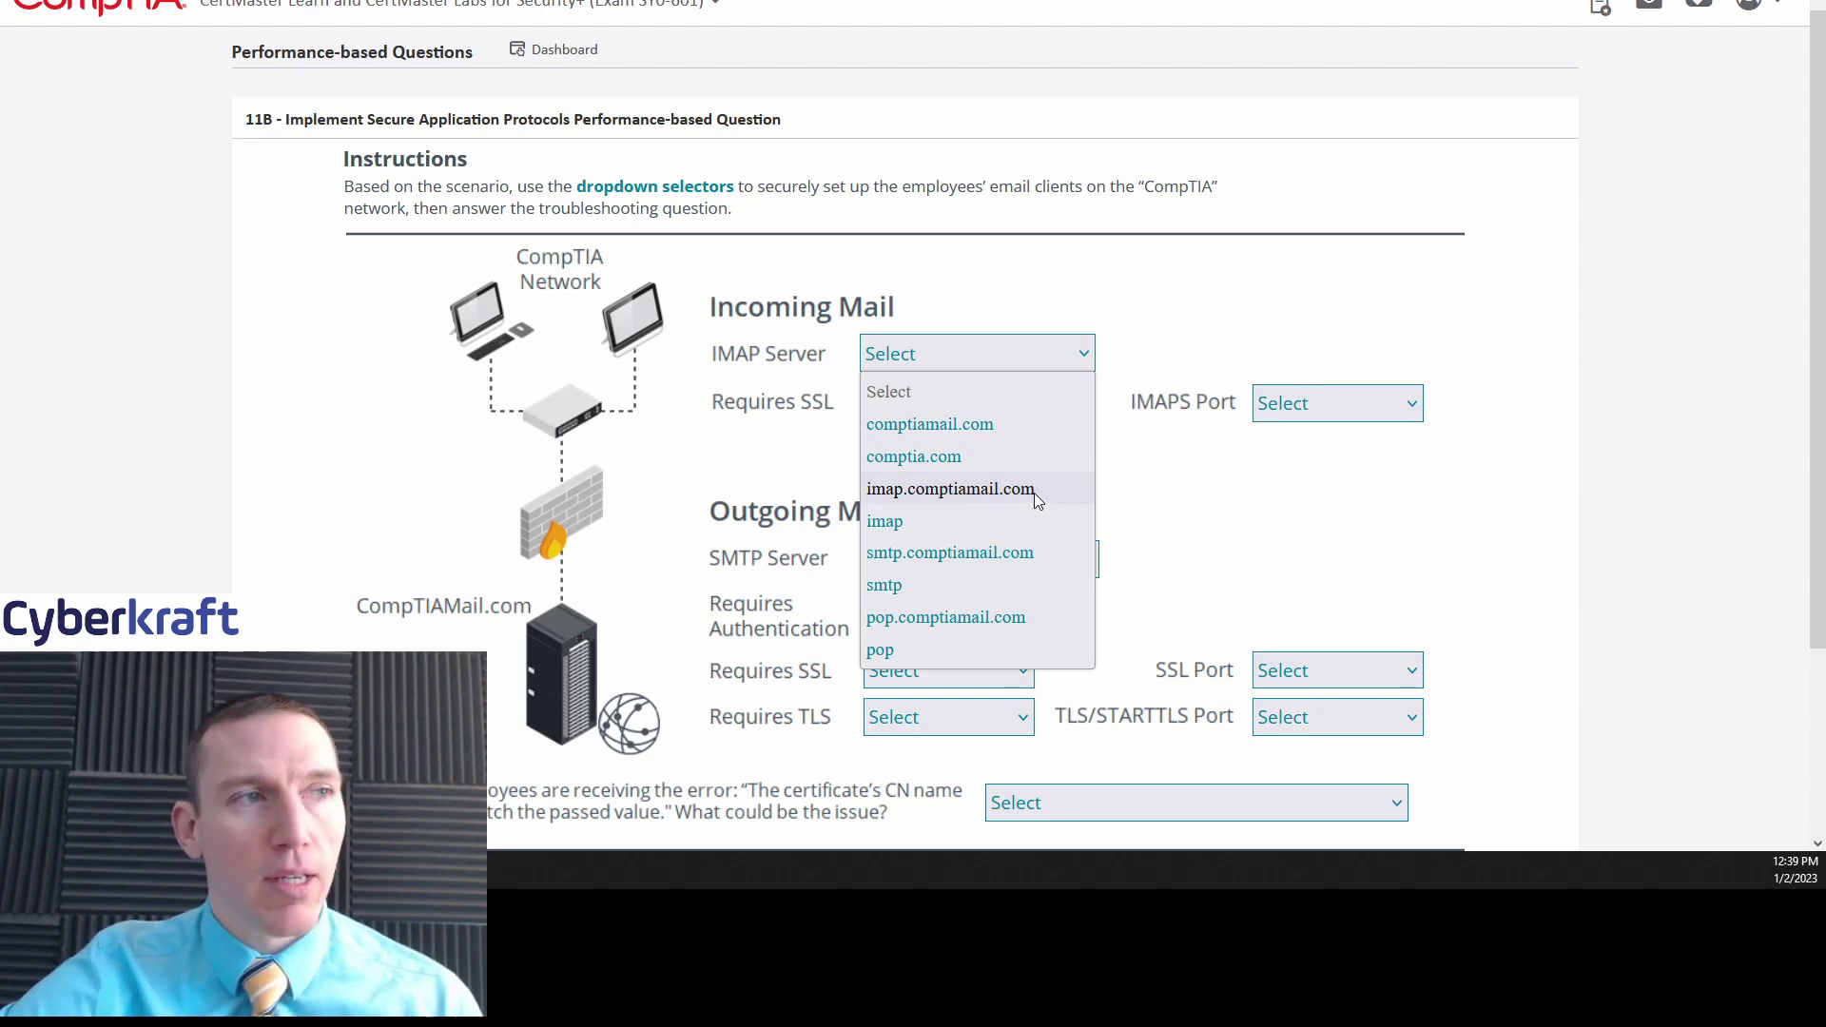
pyautogui.press('Escape')
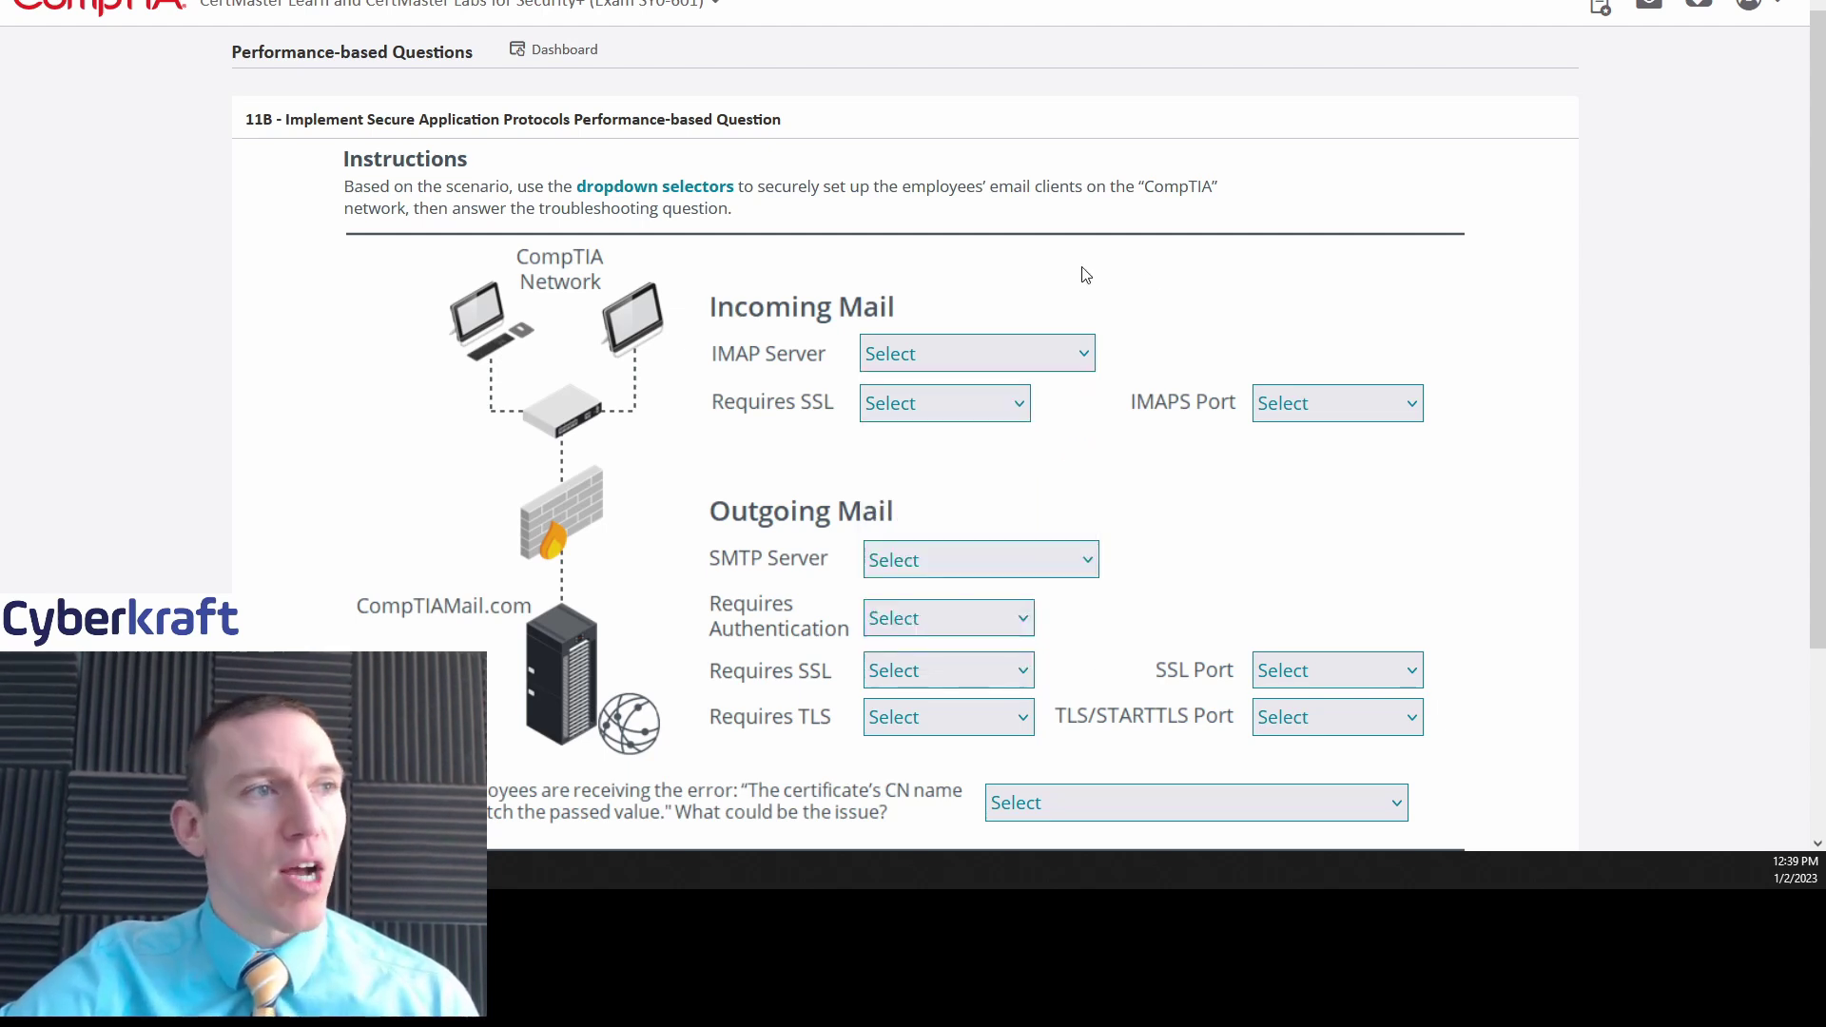
pyautogui.click(968, 366)
pyautogui.click(976, 493)
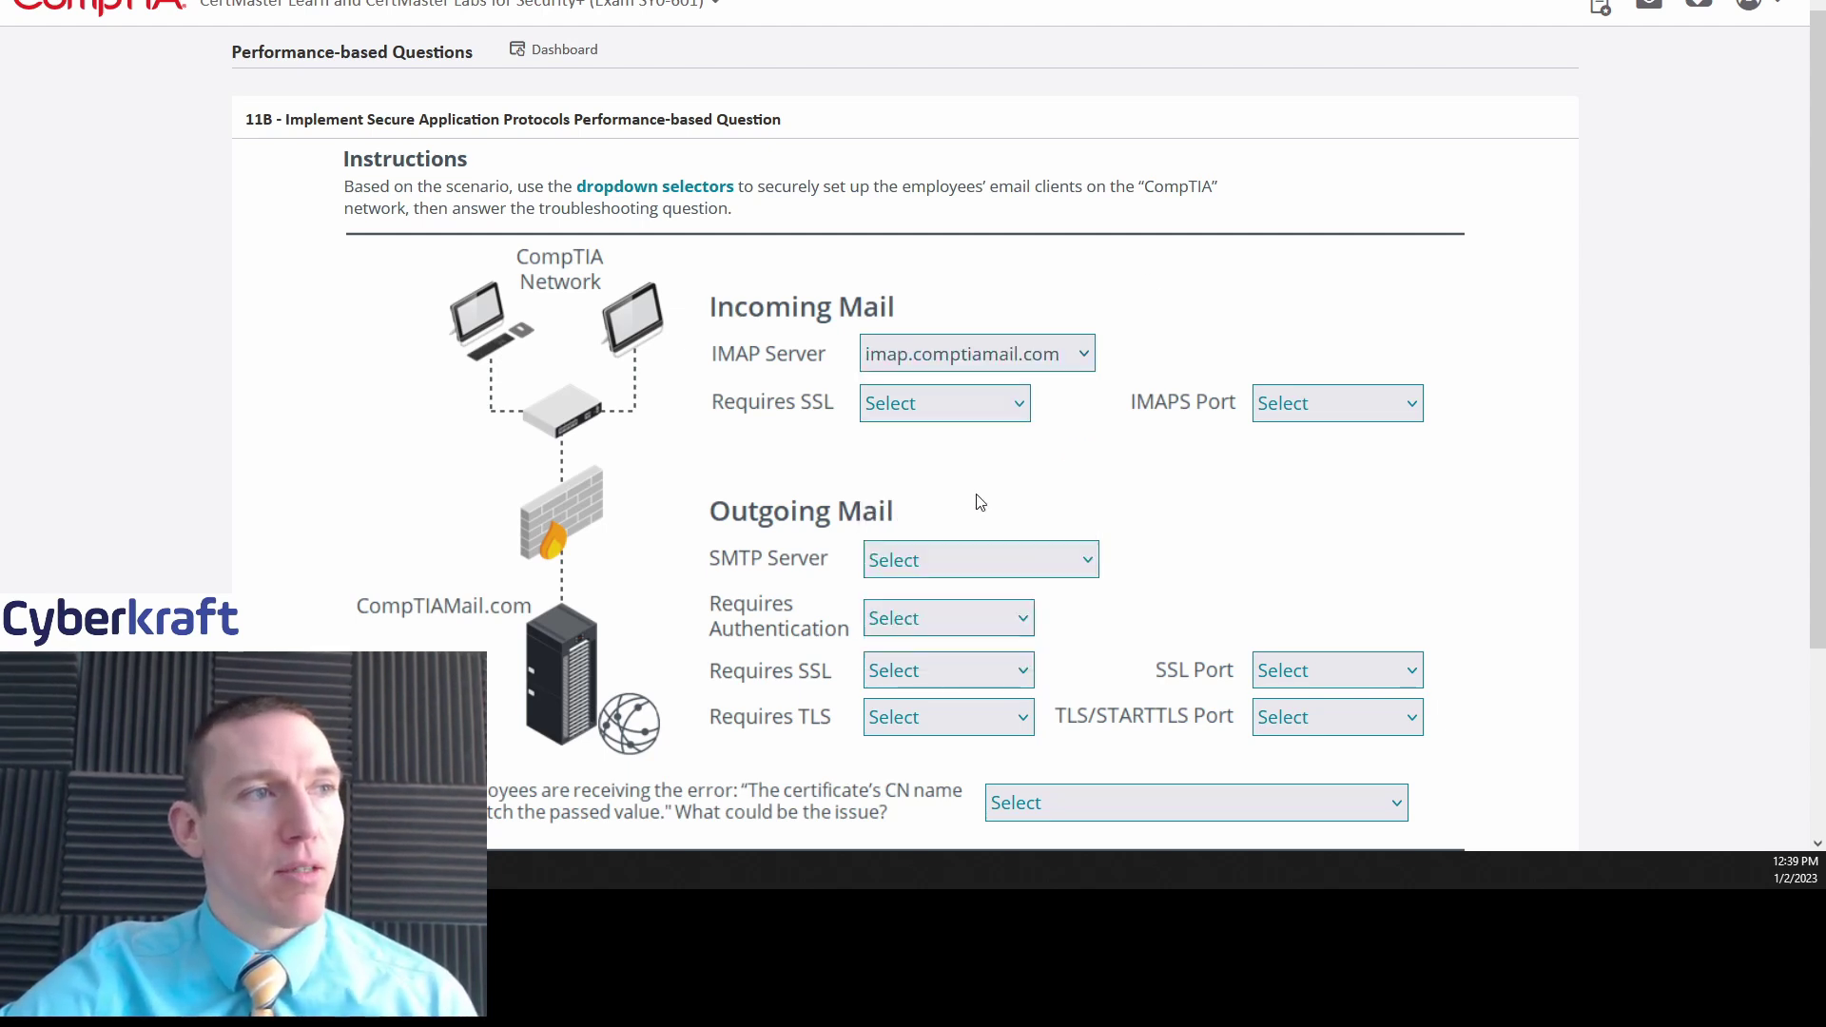
pyautogui.click(919, 405)
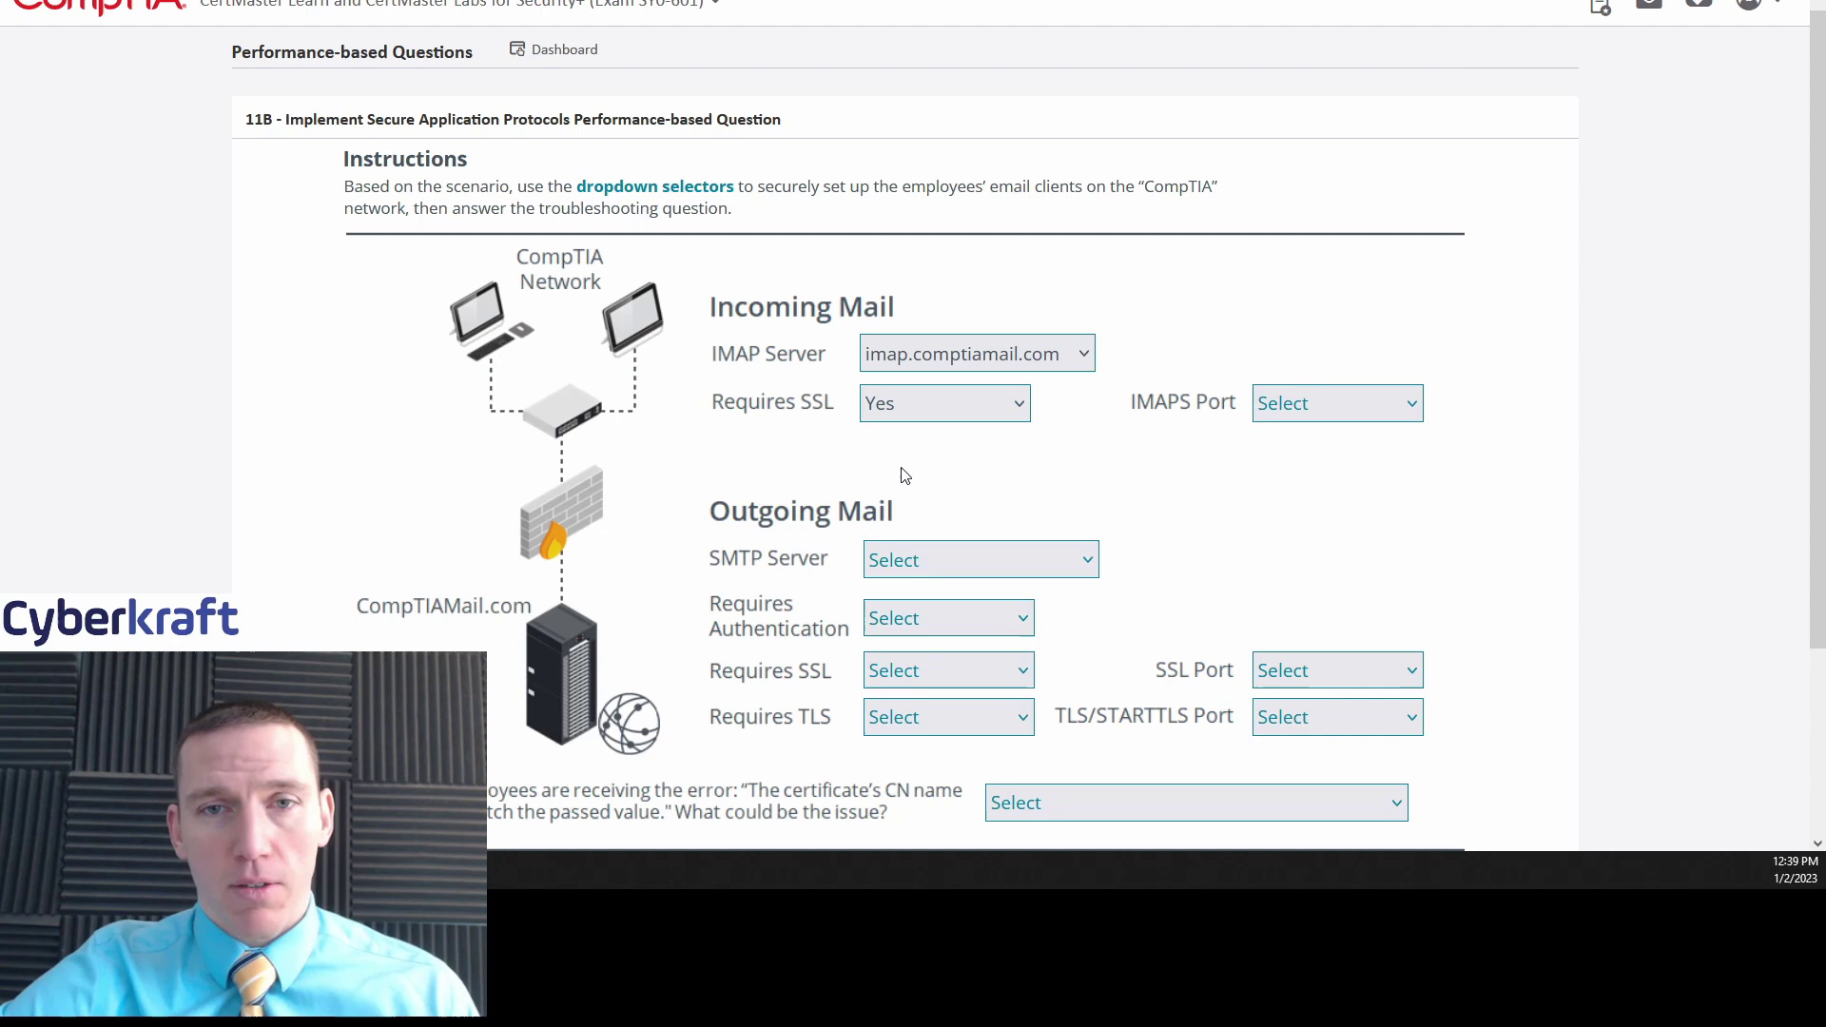
pyautogui.click(904, 476)
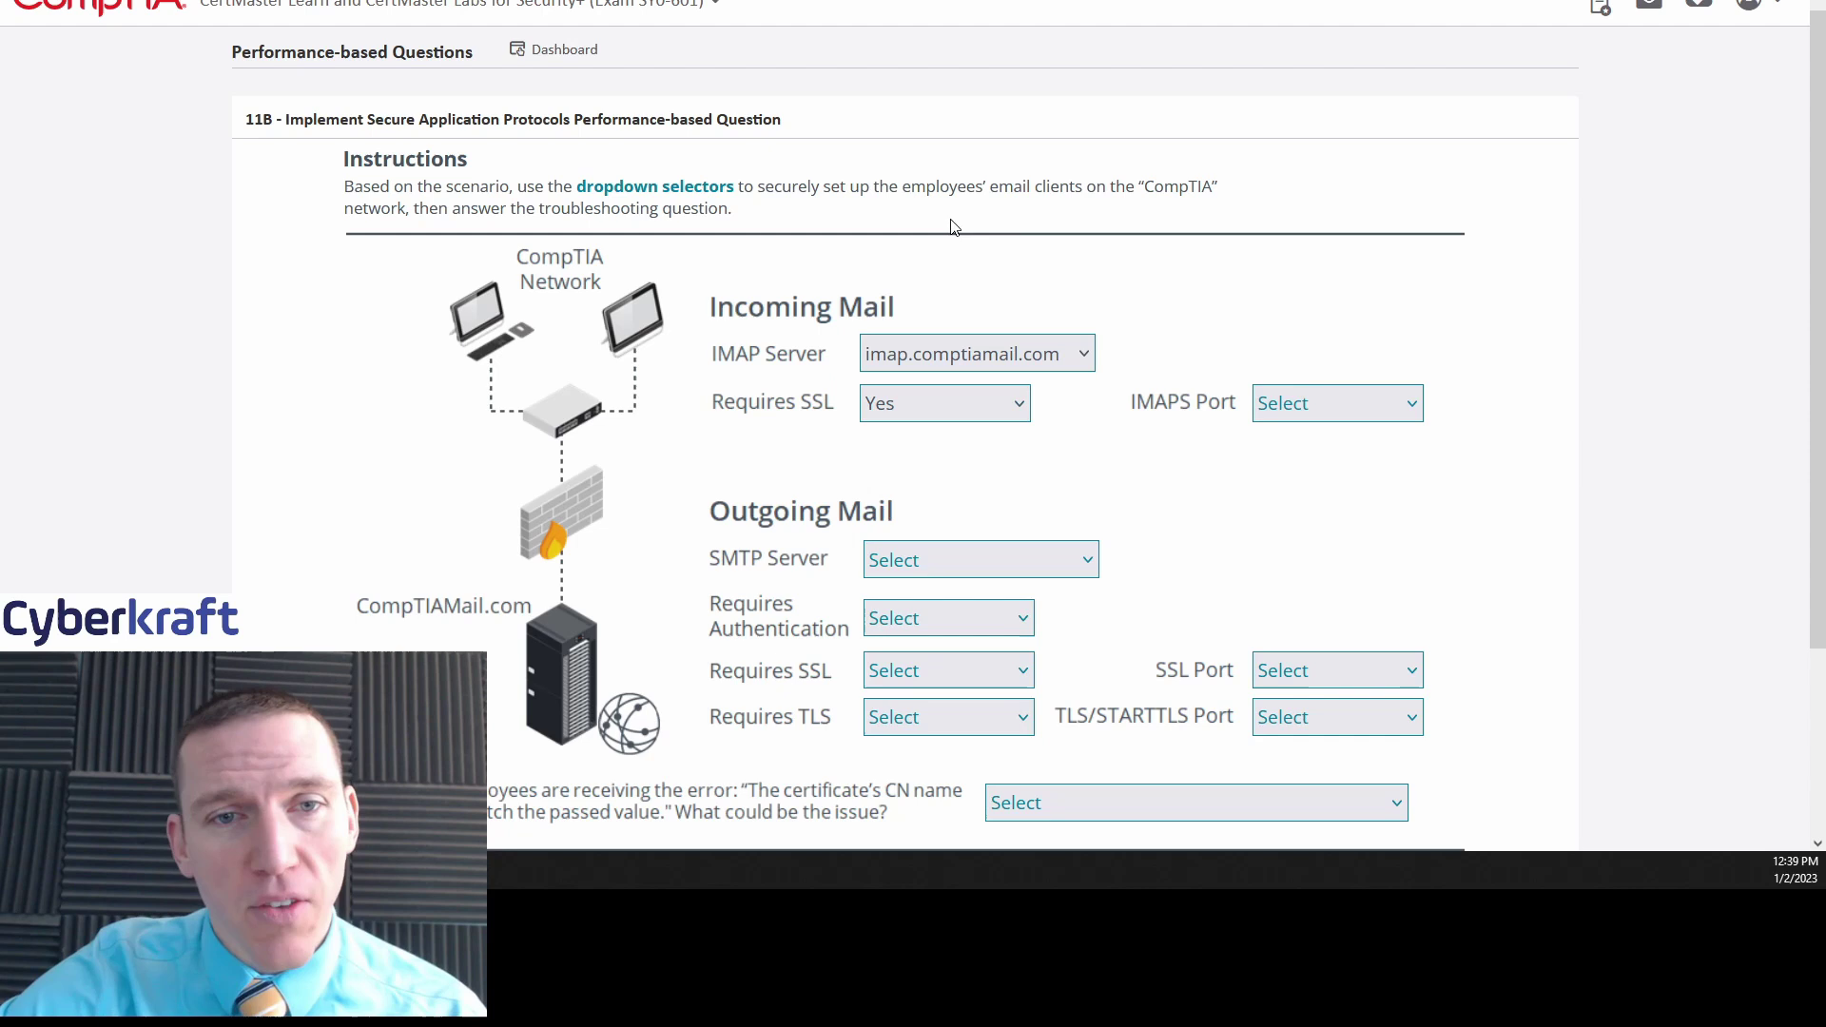
pyautogui.scroll(-1, 728, 466)
pyautogui.scroll(1, 761, 455)
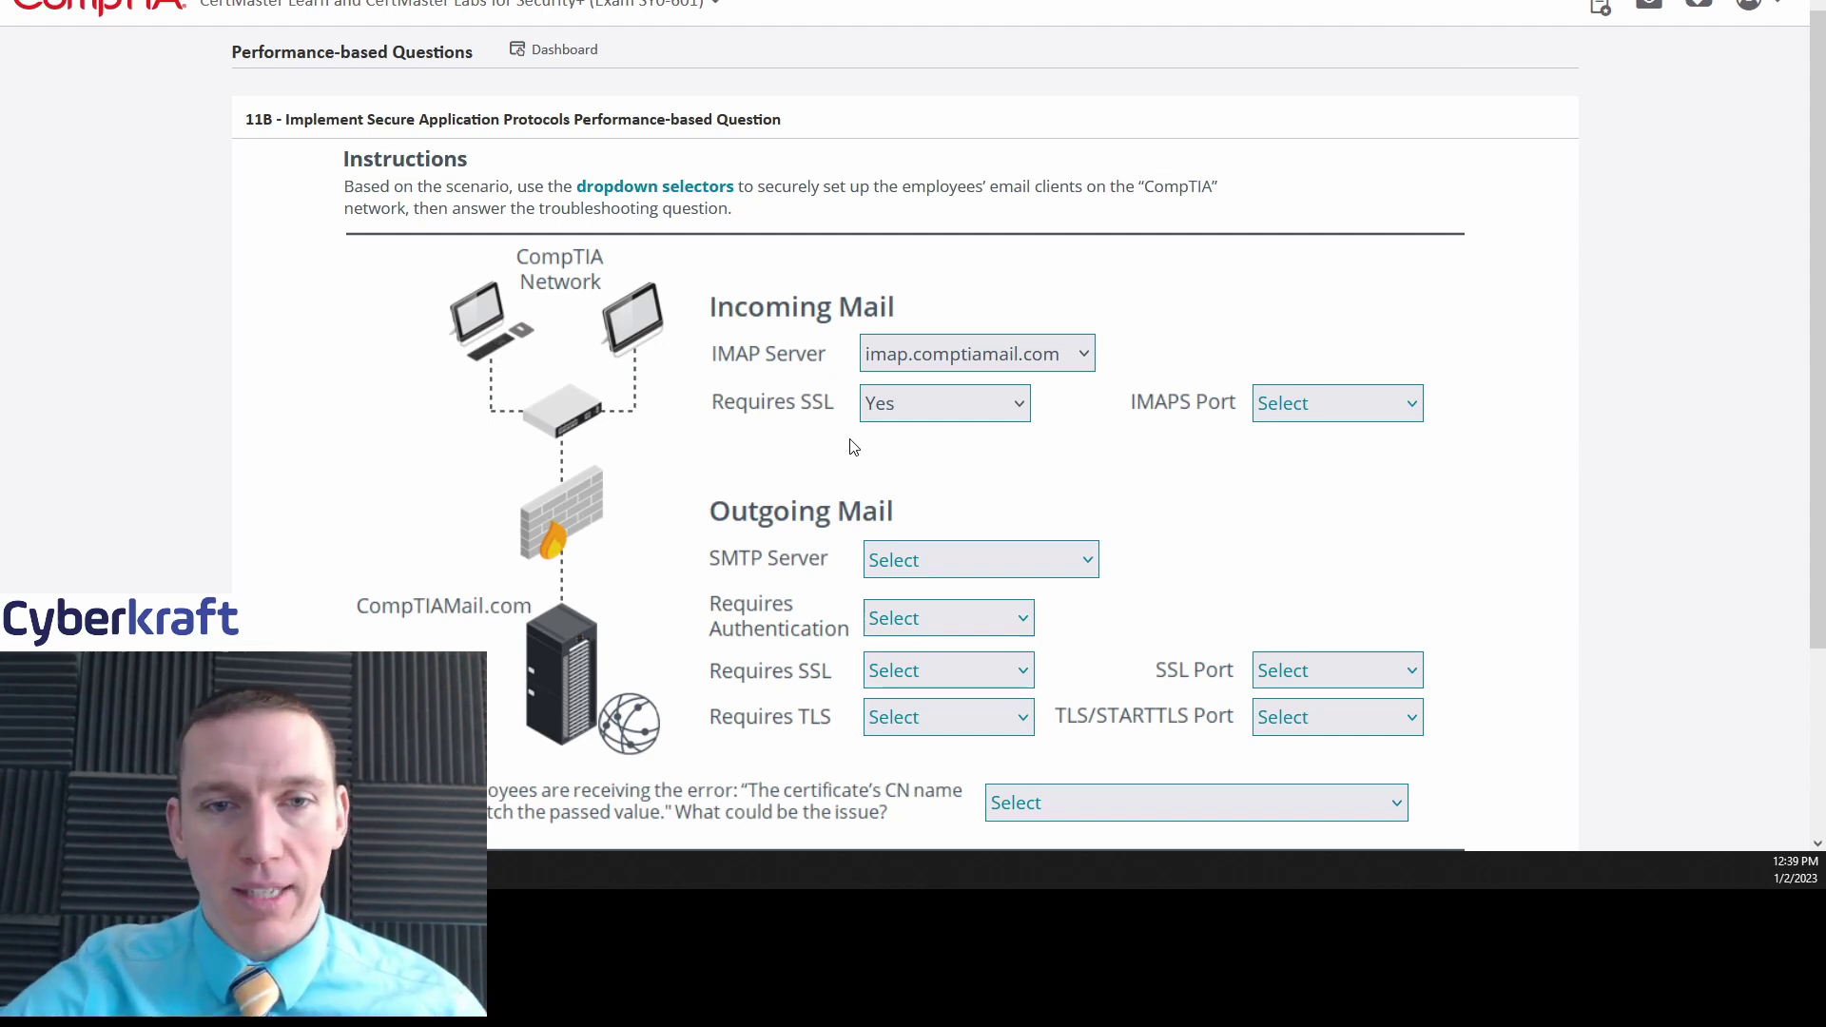
# Select 993 in the IMAPS Port dropdown.
pyautogui.click(1283, 406)
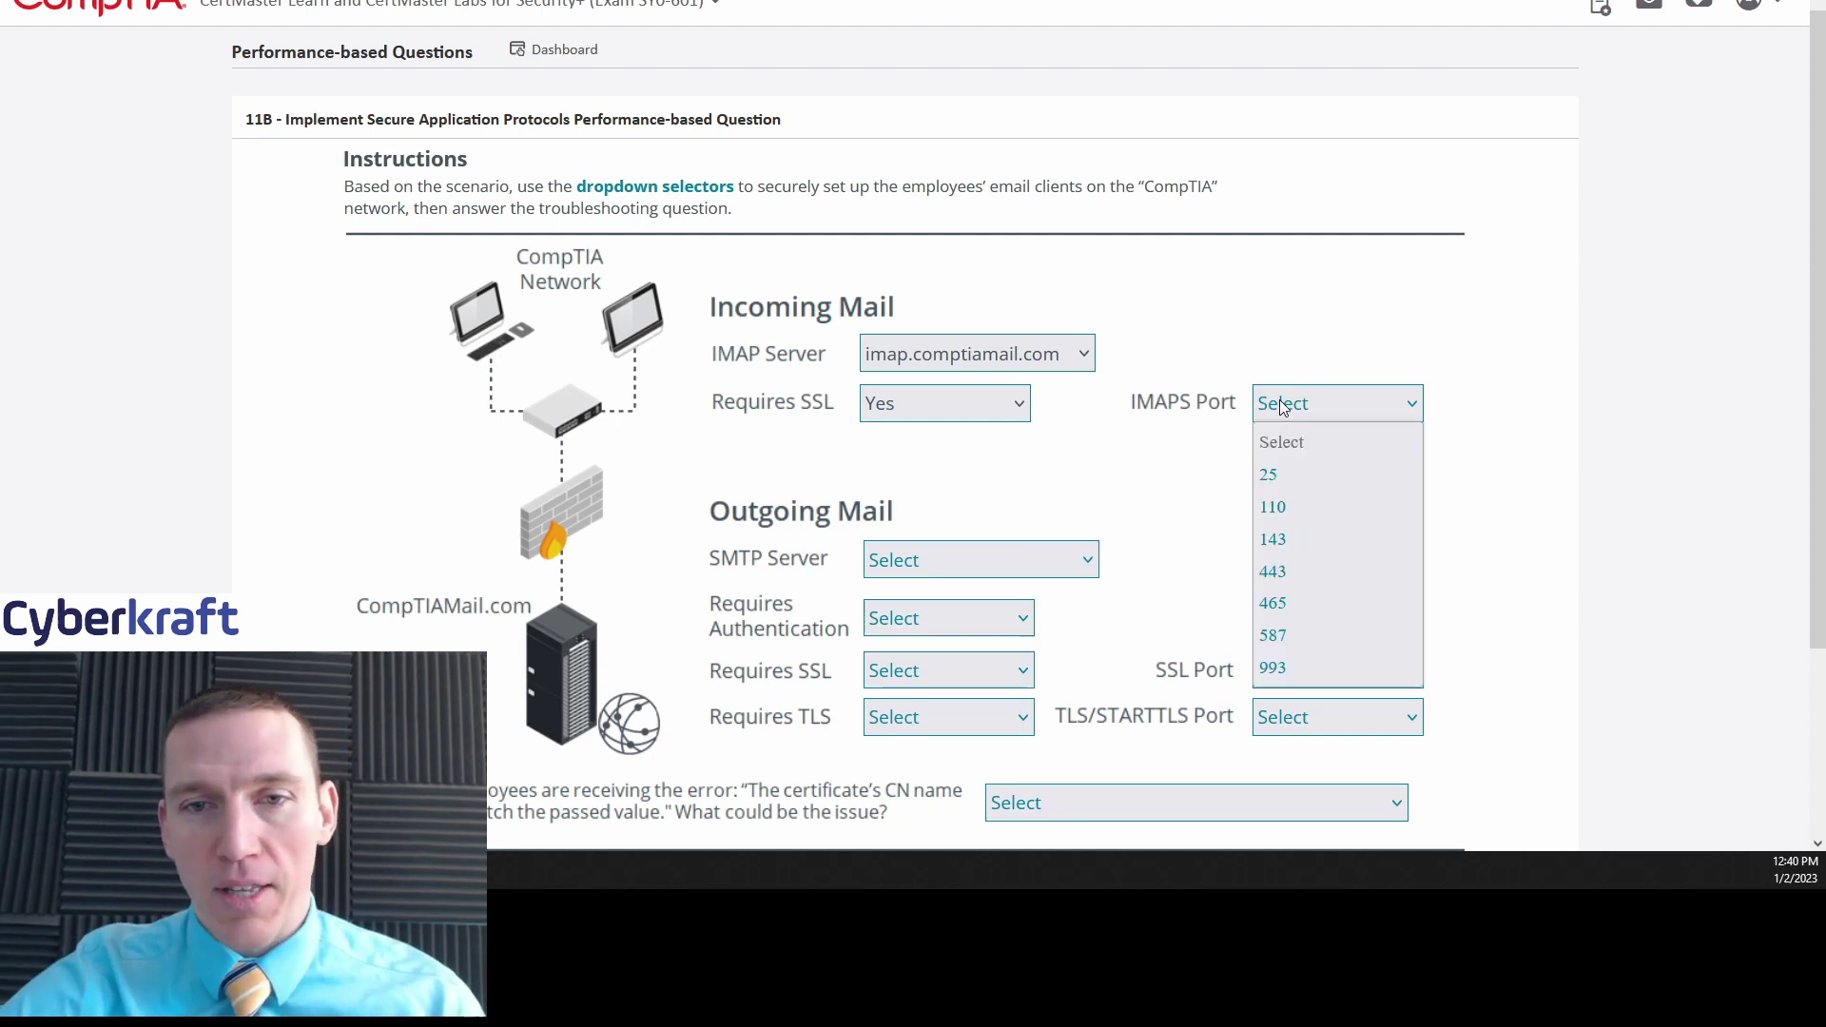
pyautogui.click(1313, 672)
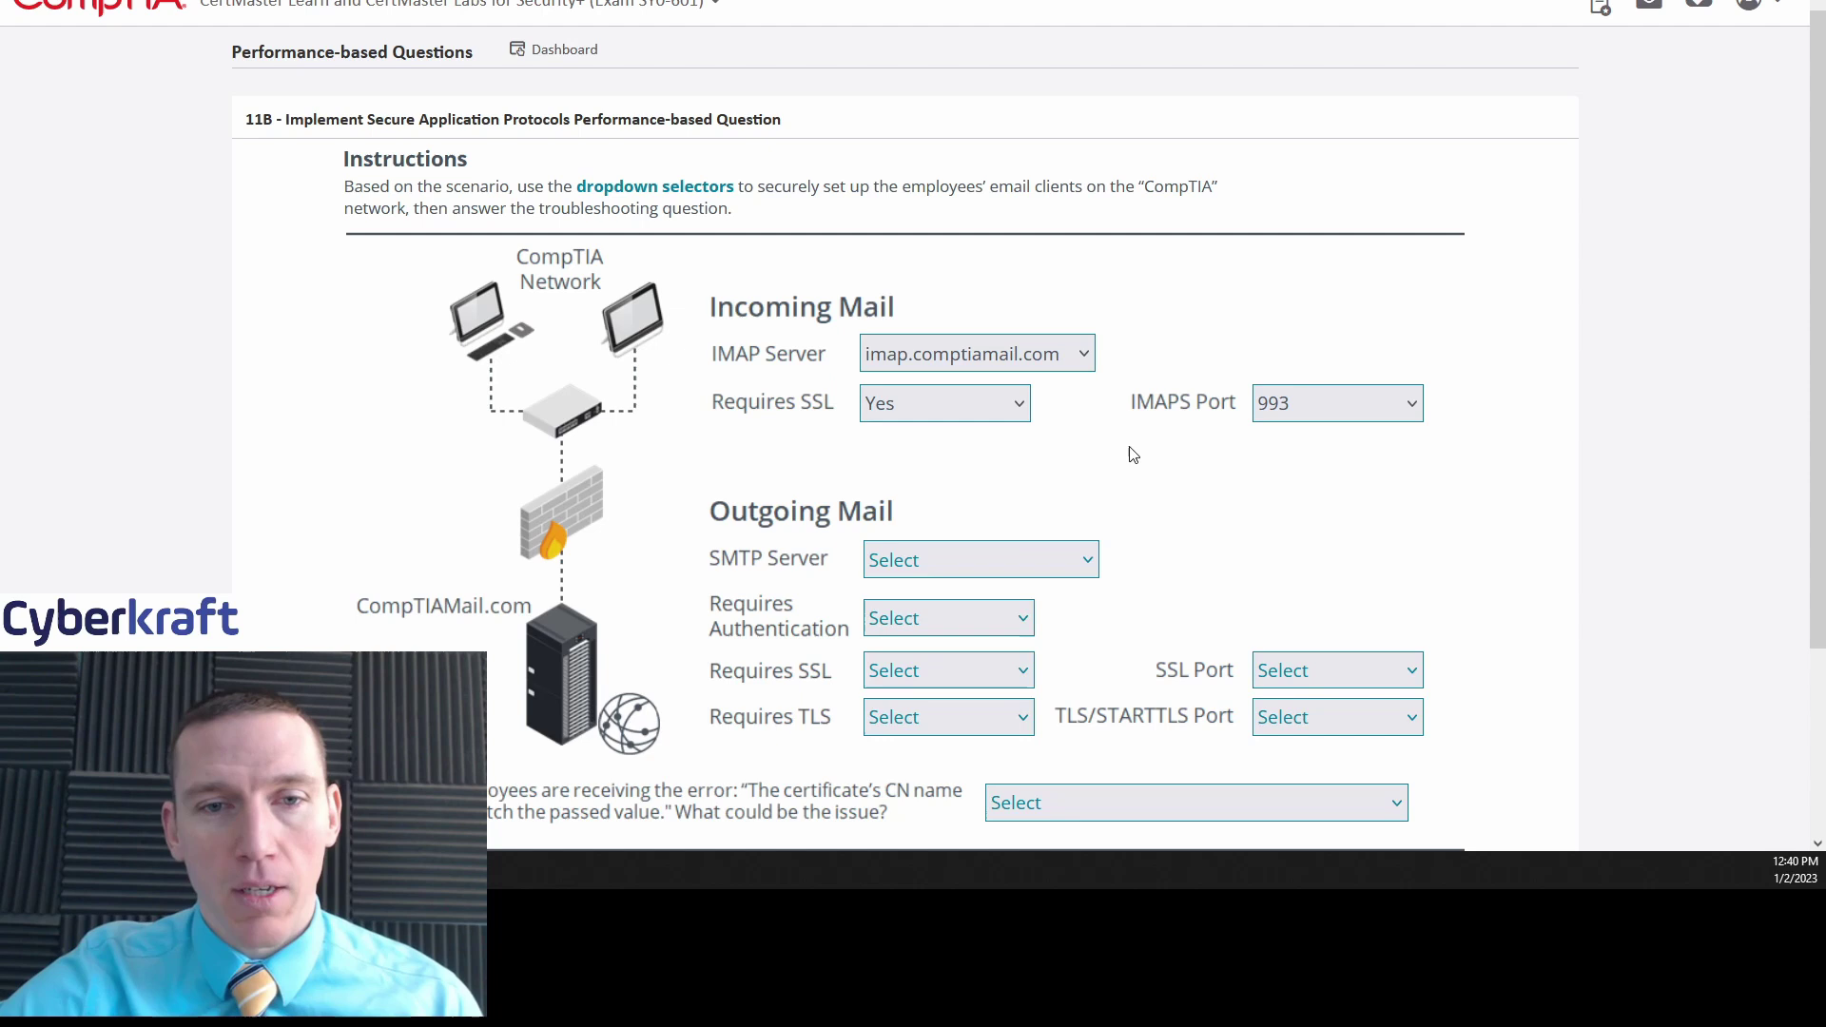
pyautogui.scroll(-1, 1133, 453)
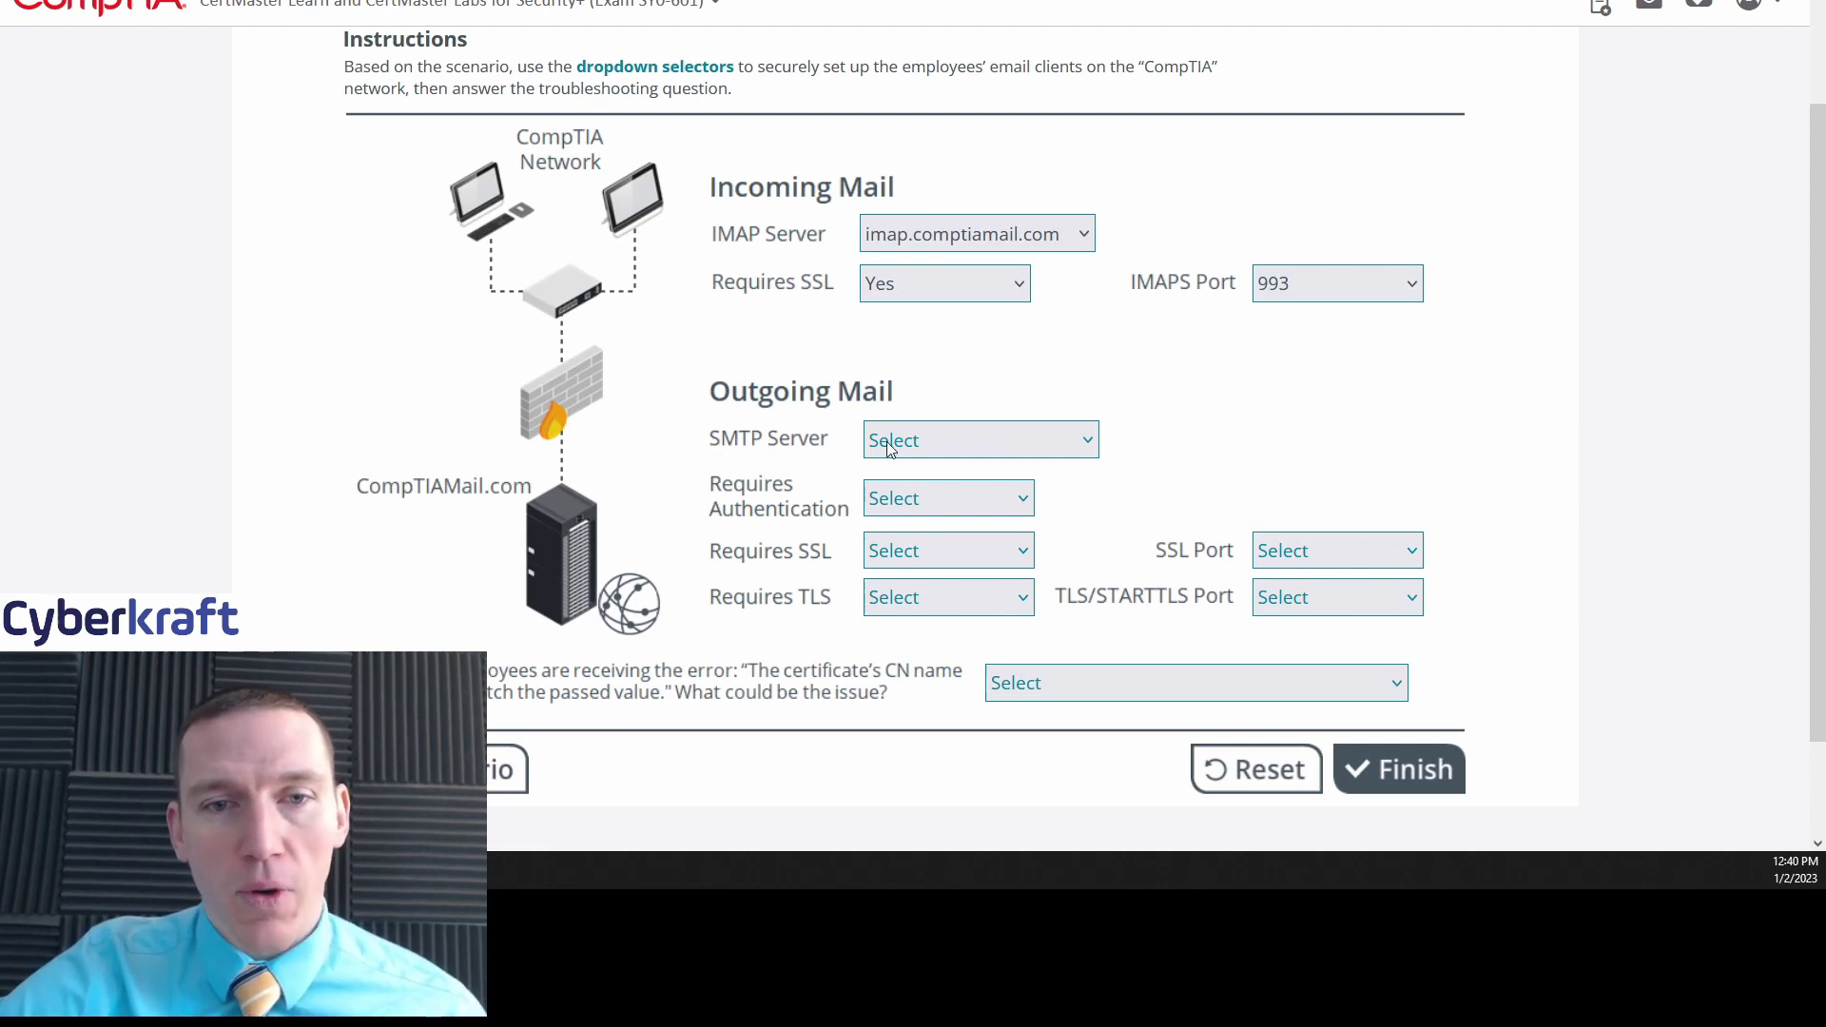
# Choose smtp.comptiamail.com as SMTP Server and Yes for Requires Authentication.
pyautogui.click(953, 448)
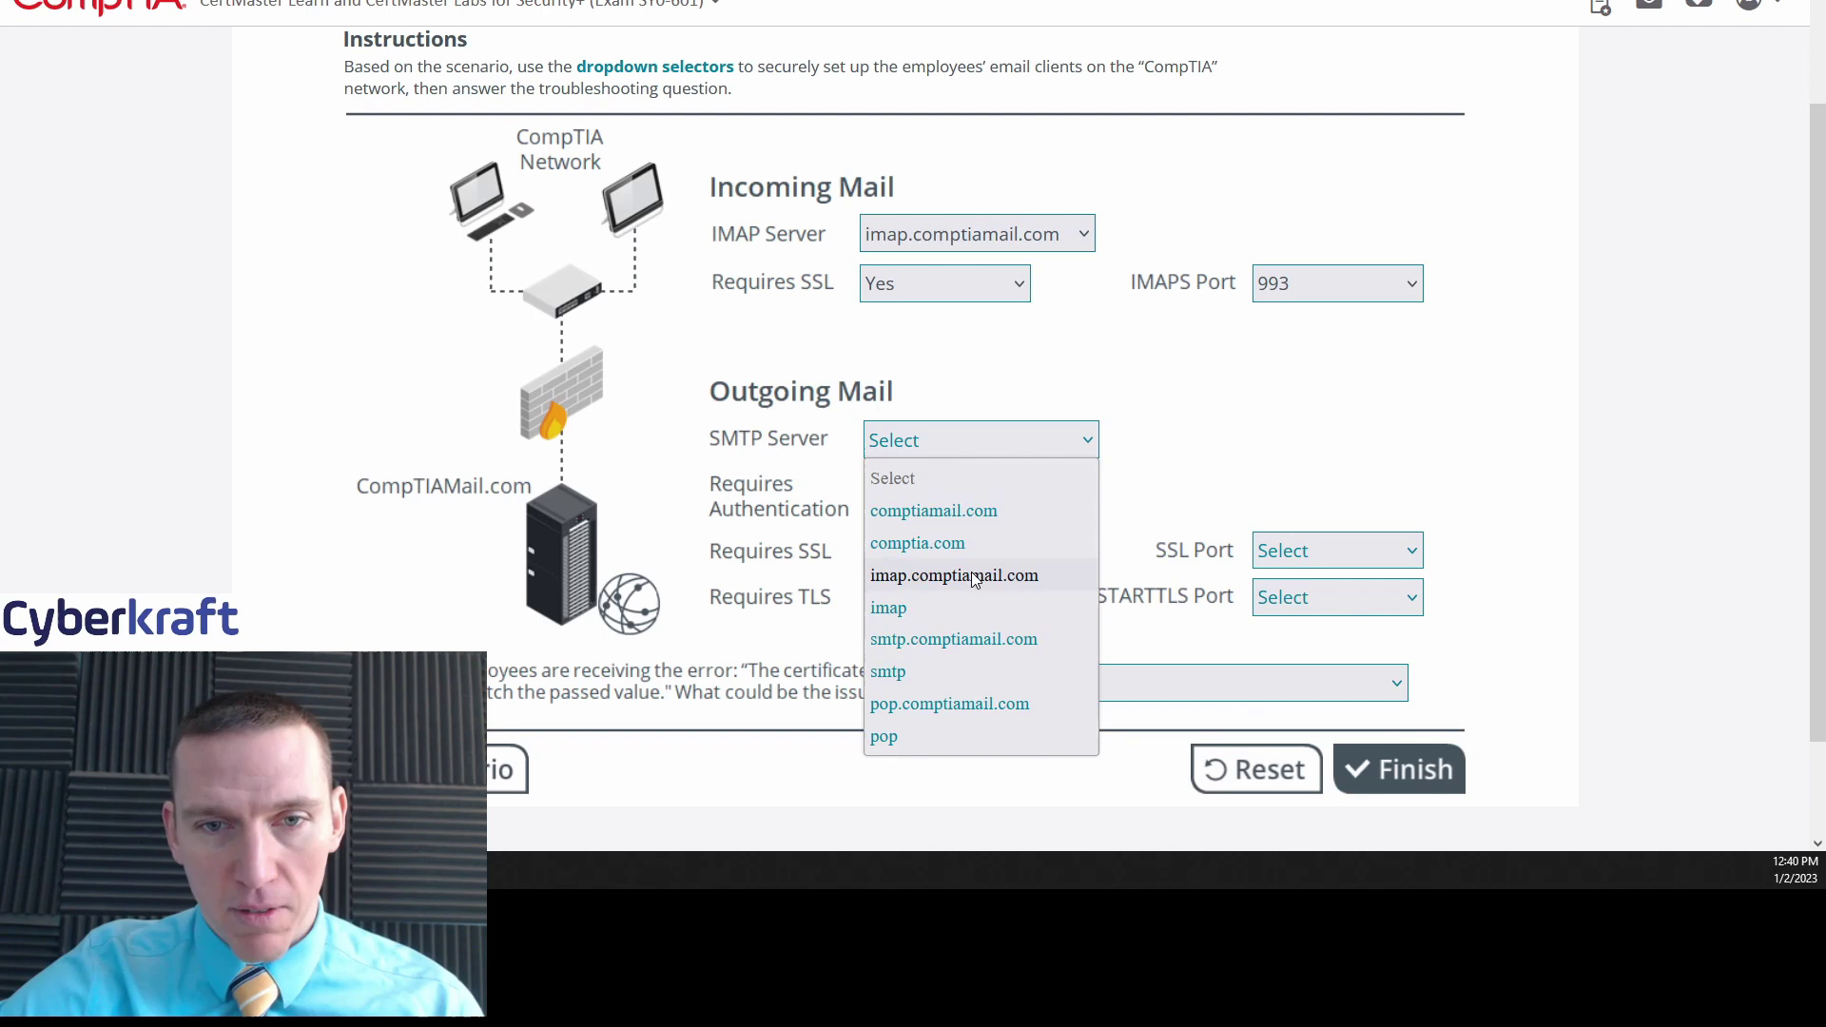
pyautogui.click(956, 640)
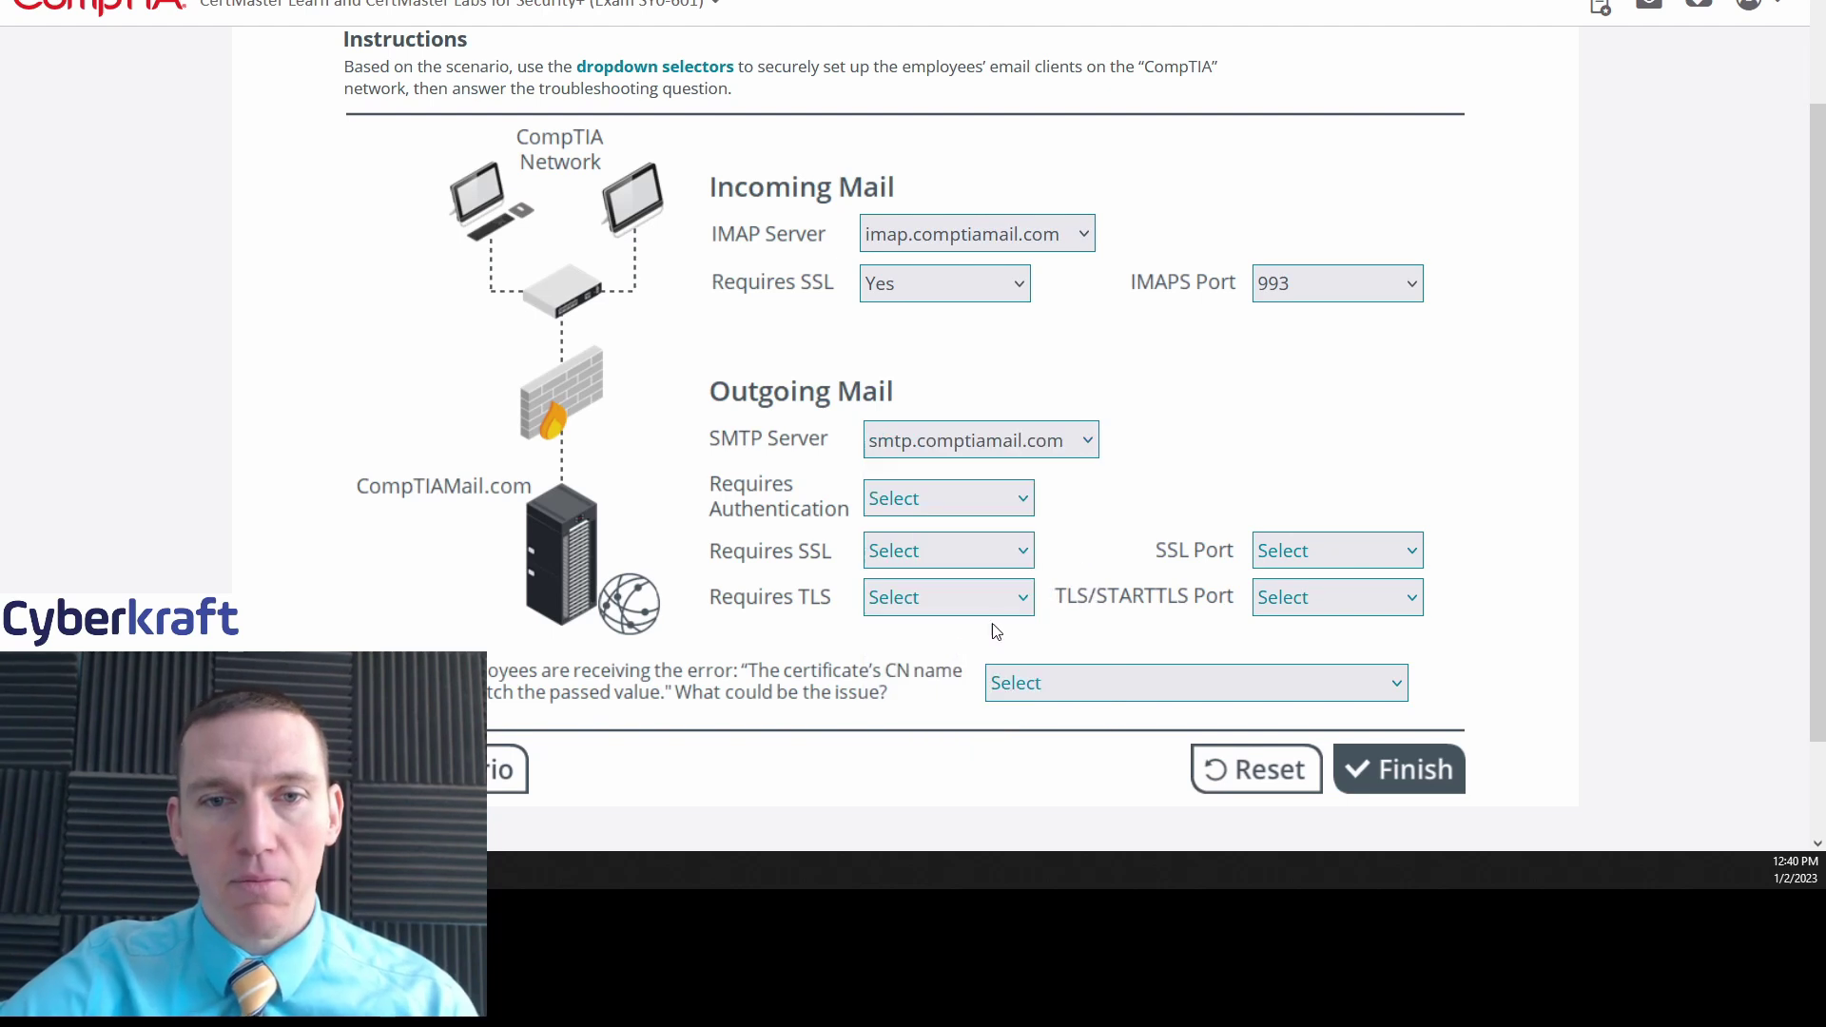
pyautogui.click(973, 499)
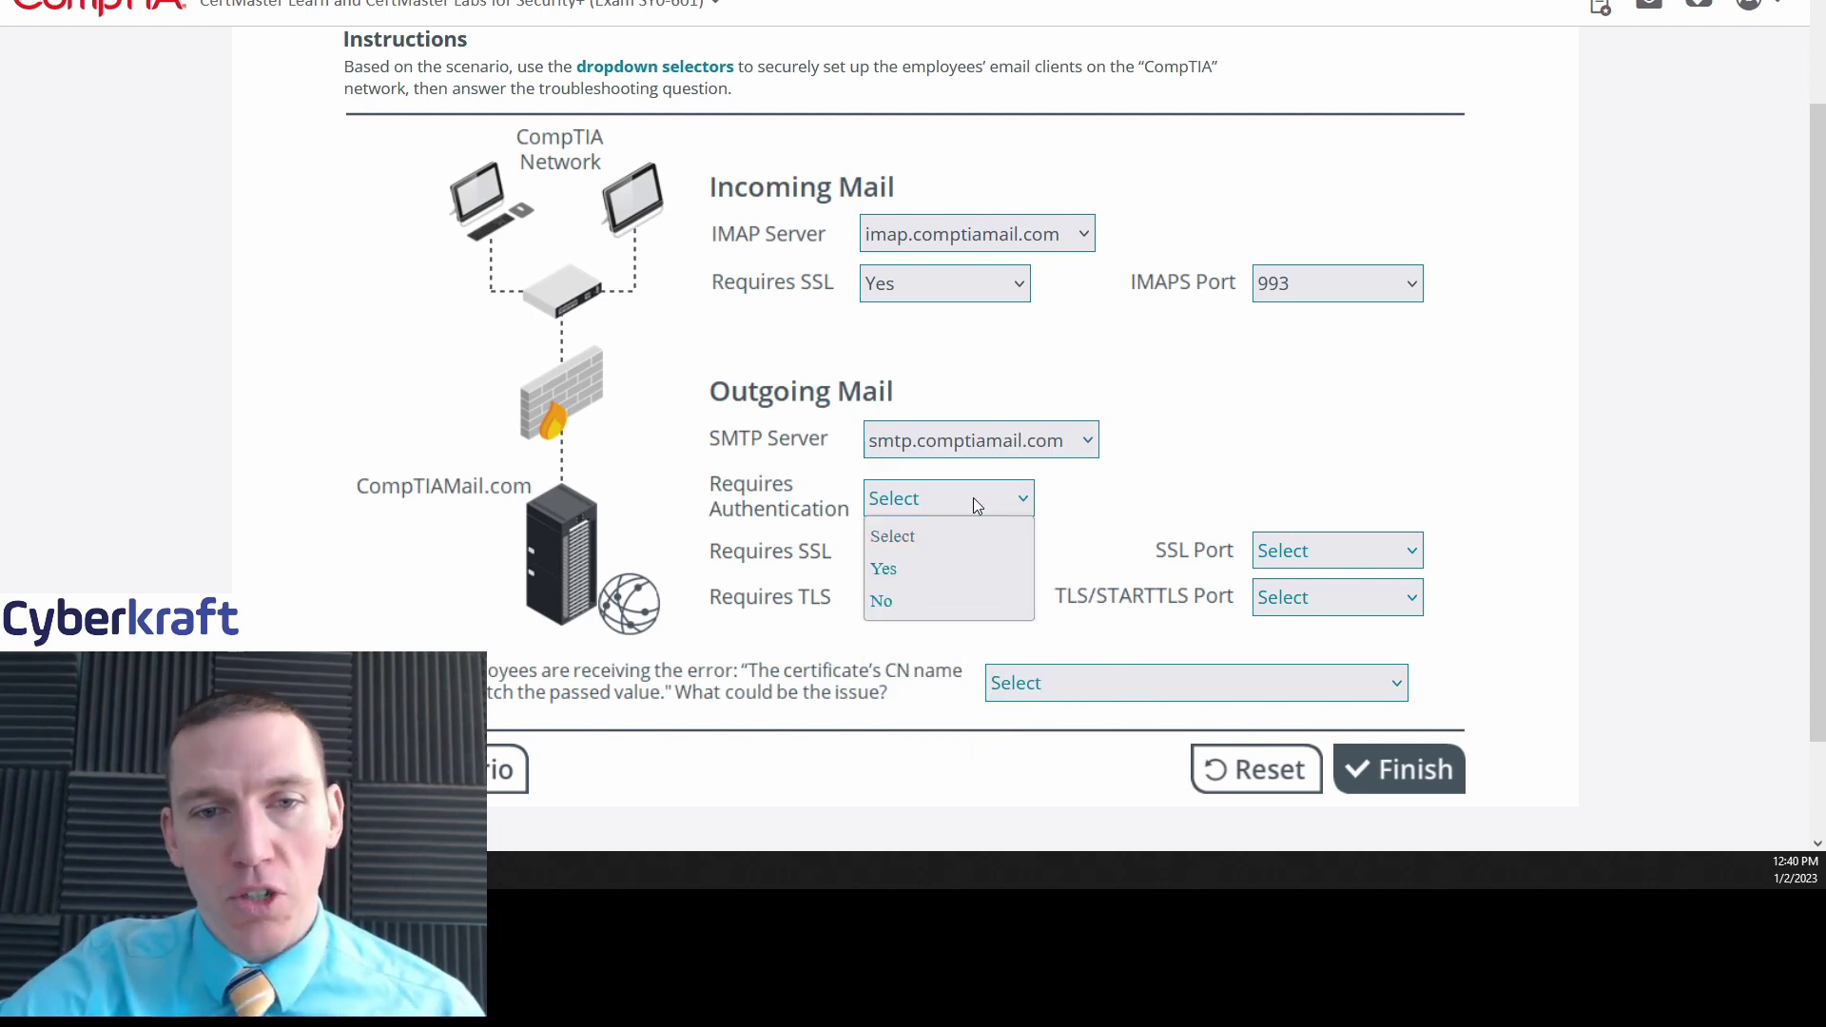
pyautogui.click(956, 568)
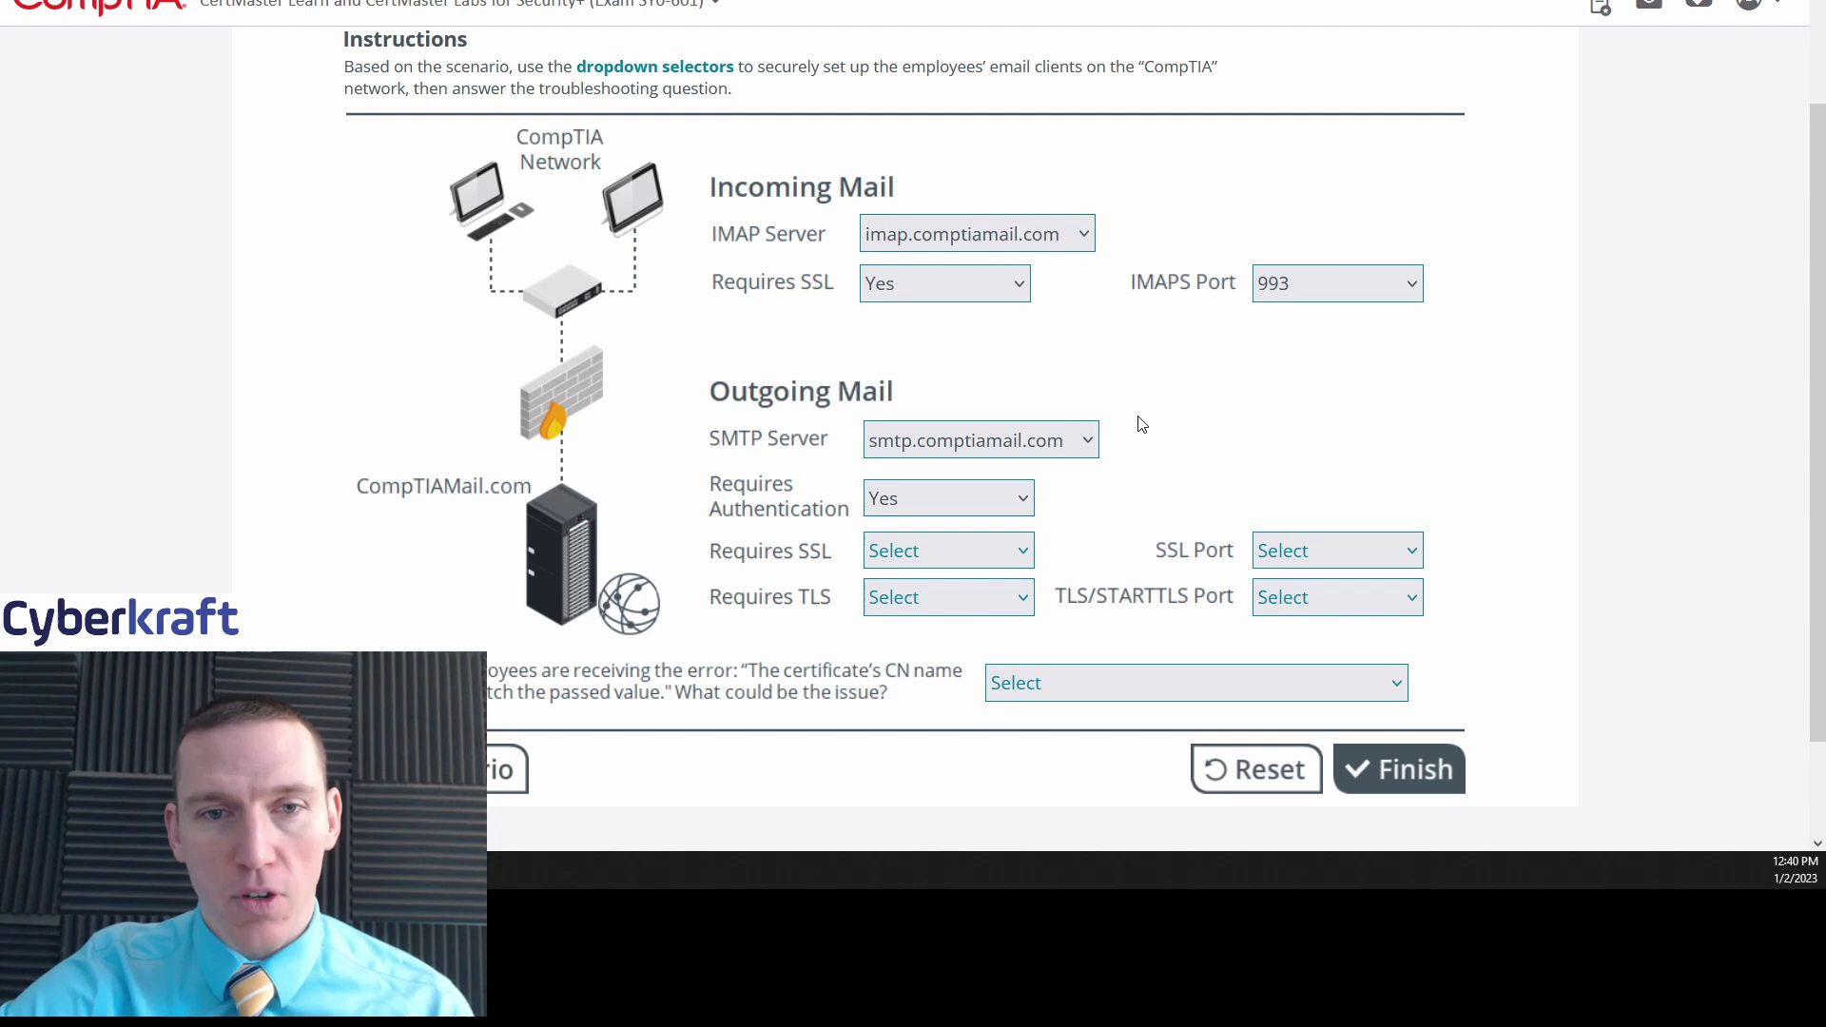
# Set the outgoing Requires SSL and Requires TLS dropdowns both to Yes.
pyautogui.click(957, 550)
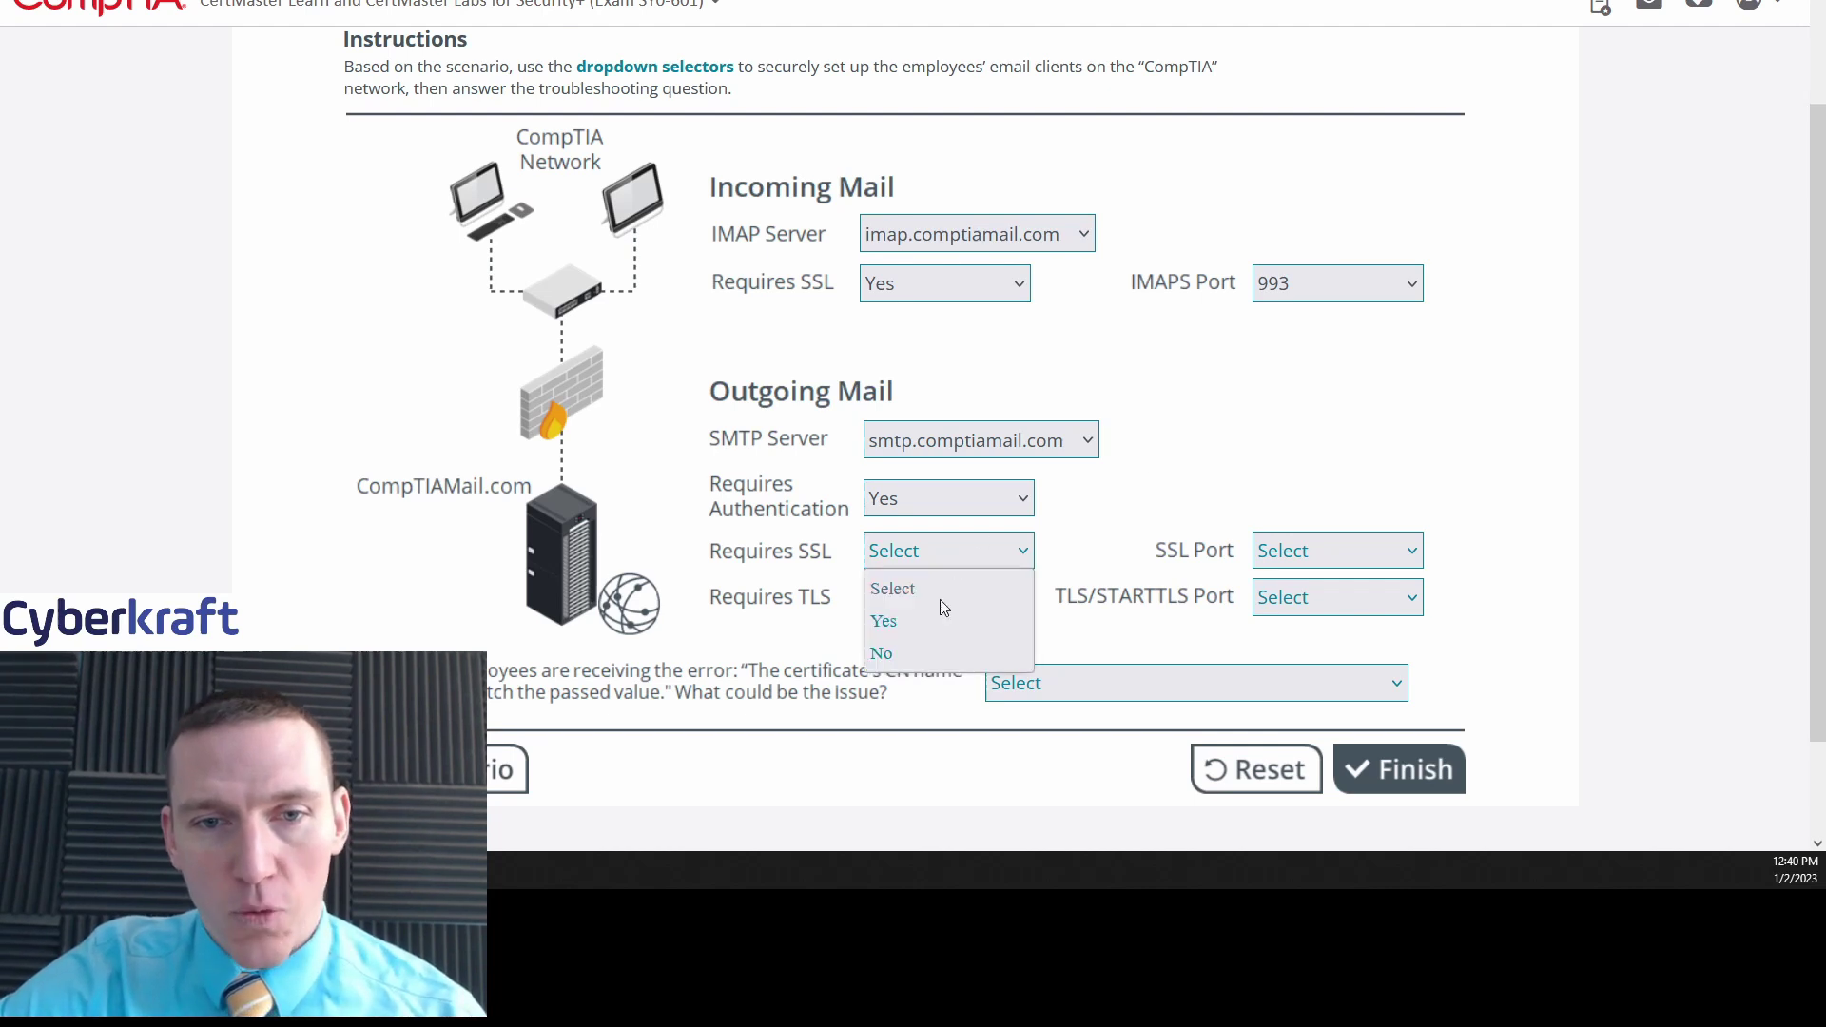
pyautogui.click(928, 619)
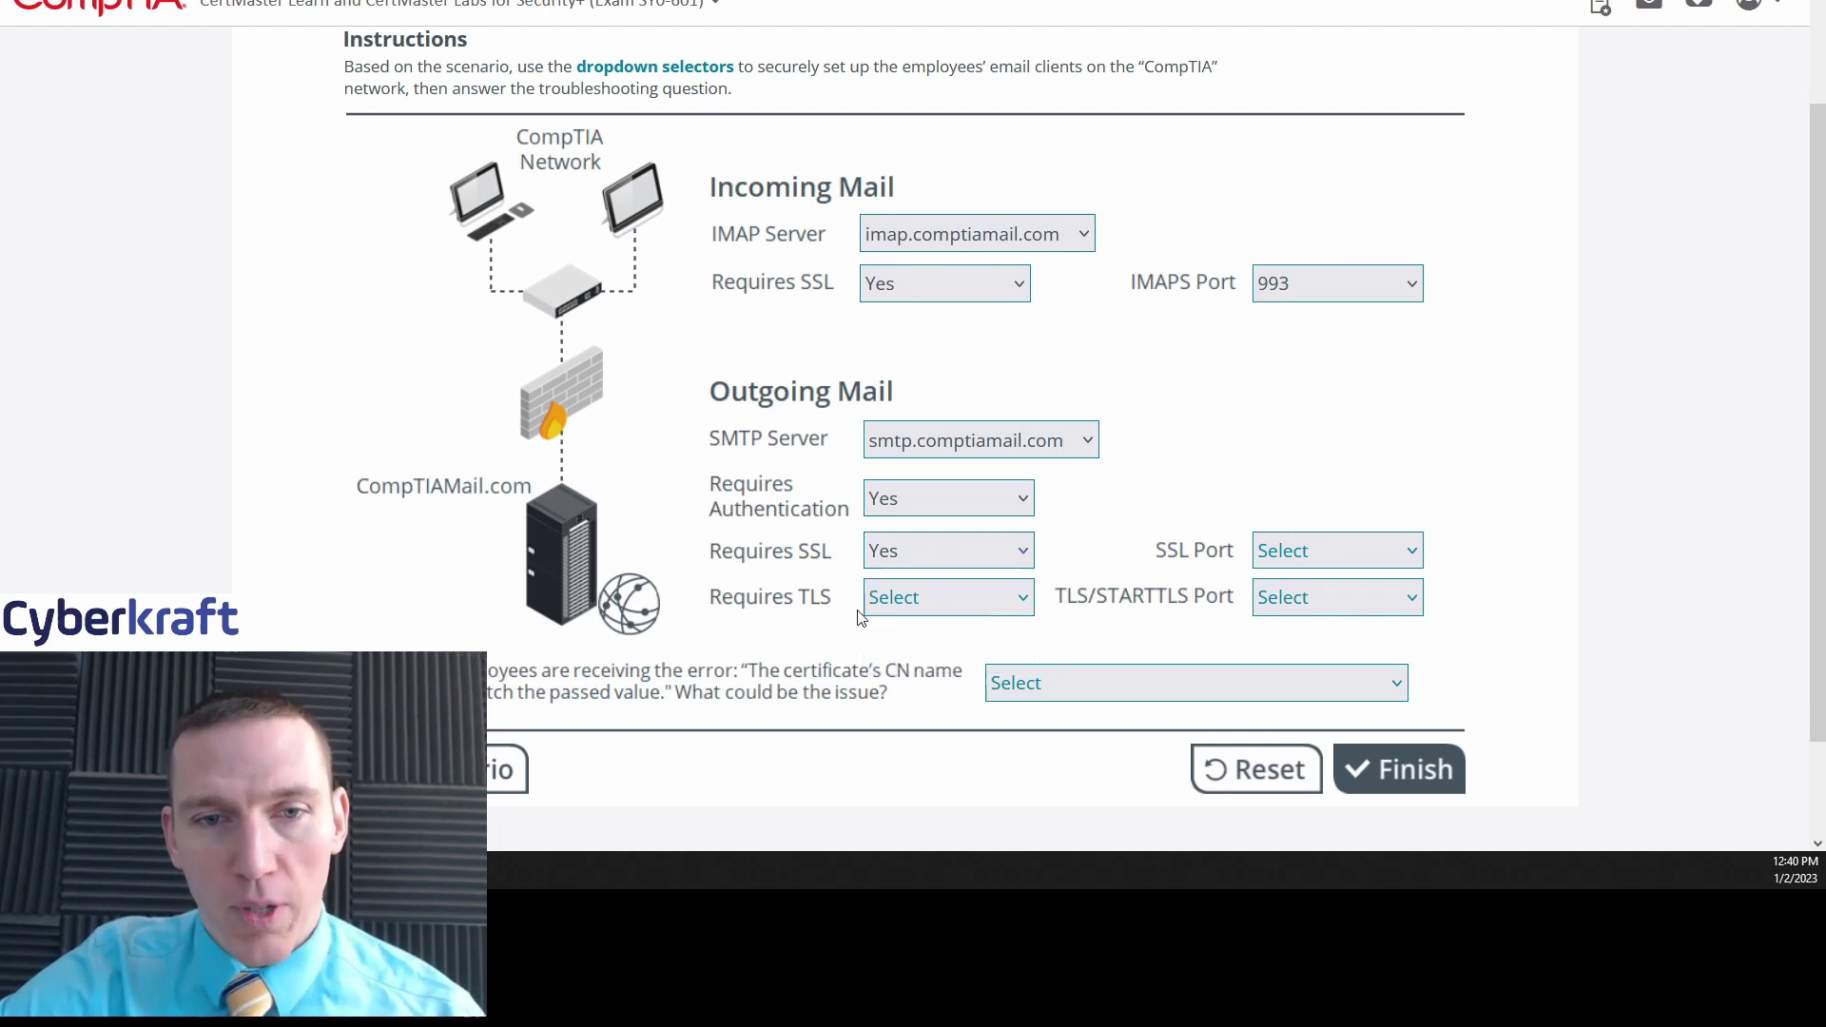
pyautogui.click(909, 609)
pyautogui.click(904, 669)
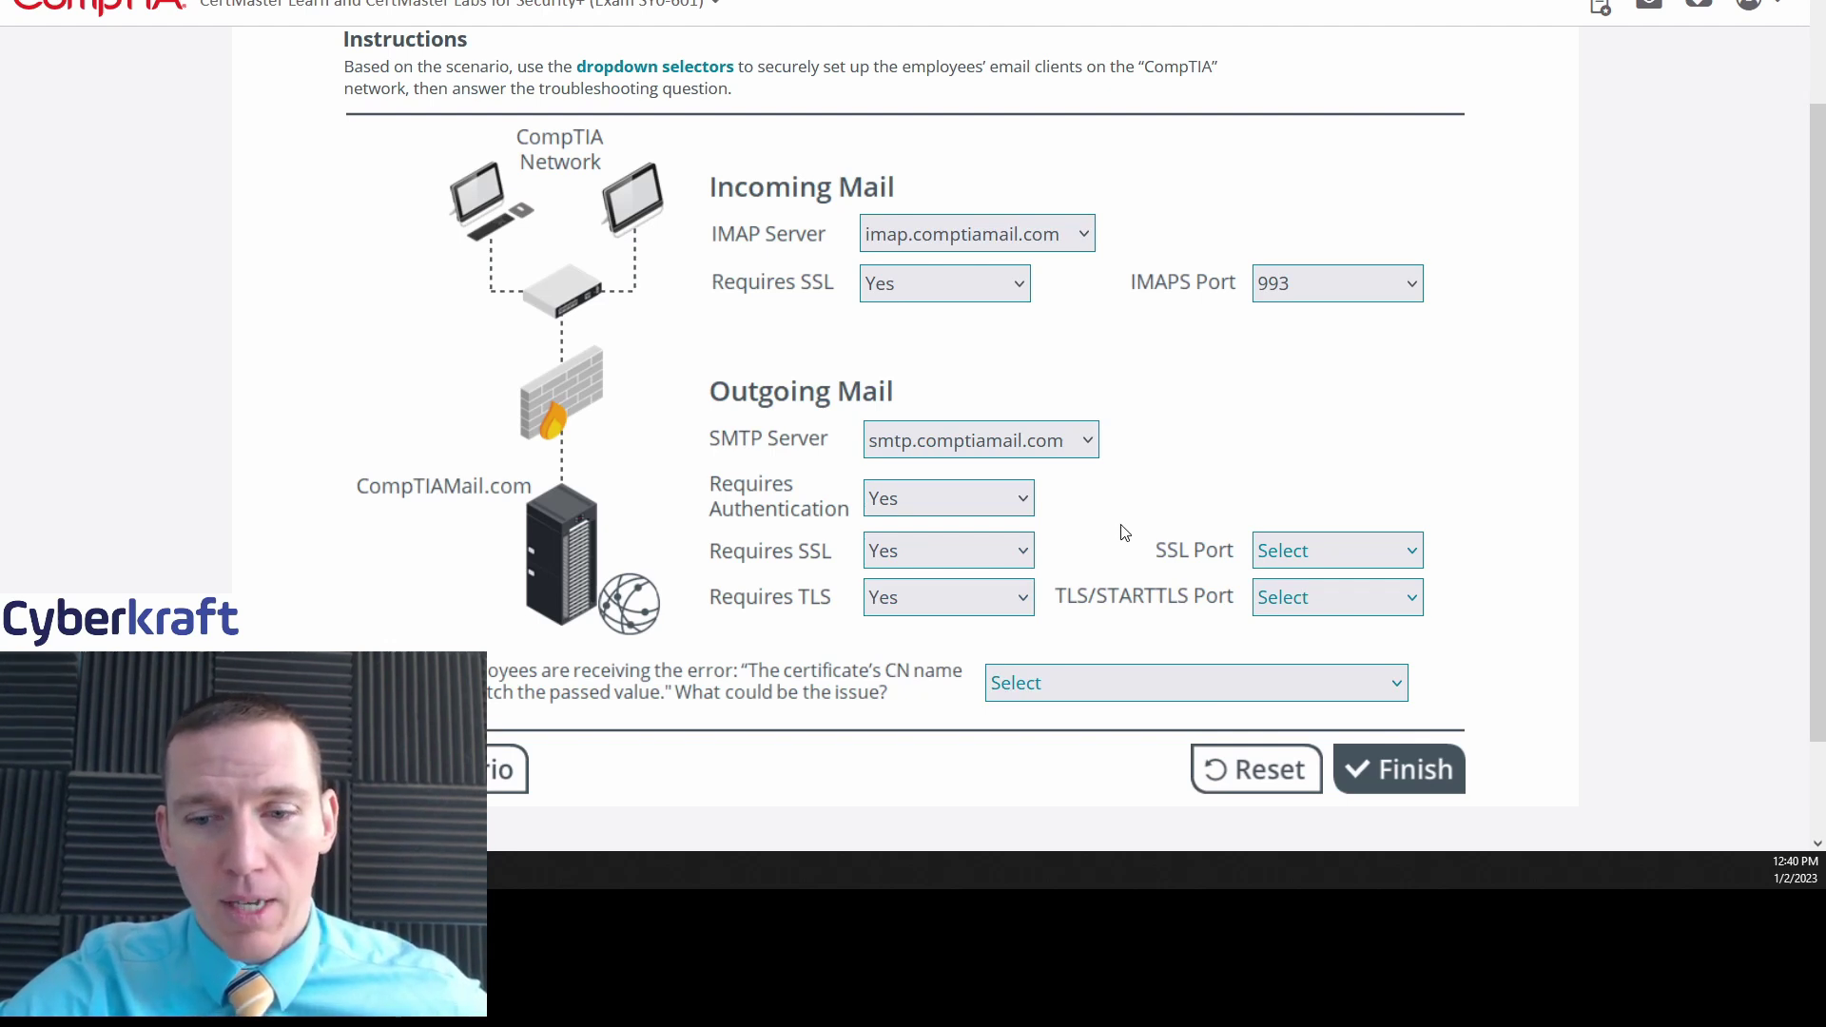
pyautogui.click(1299, 552)
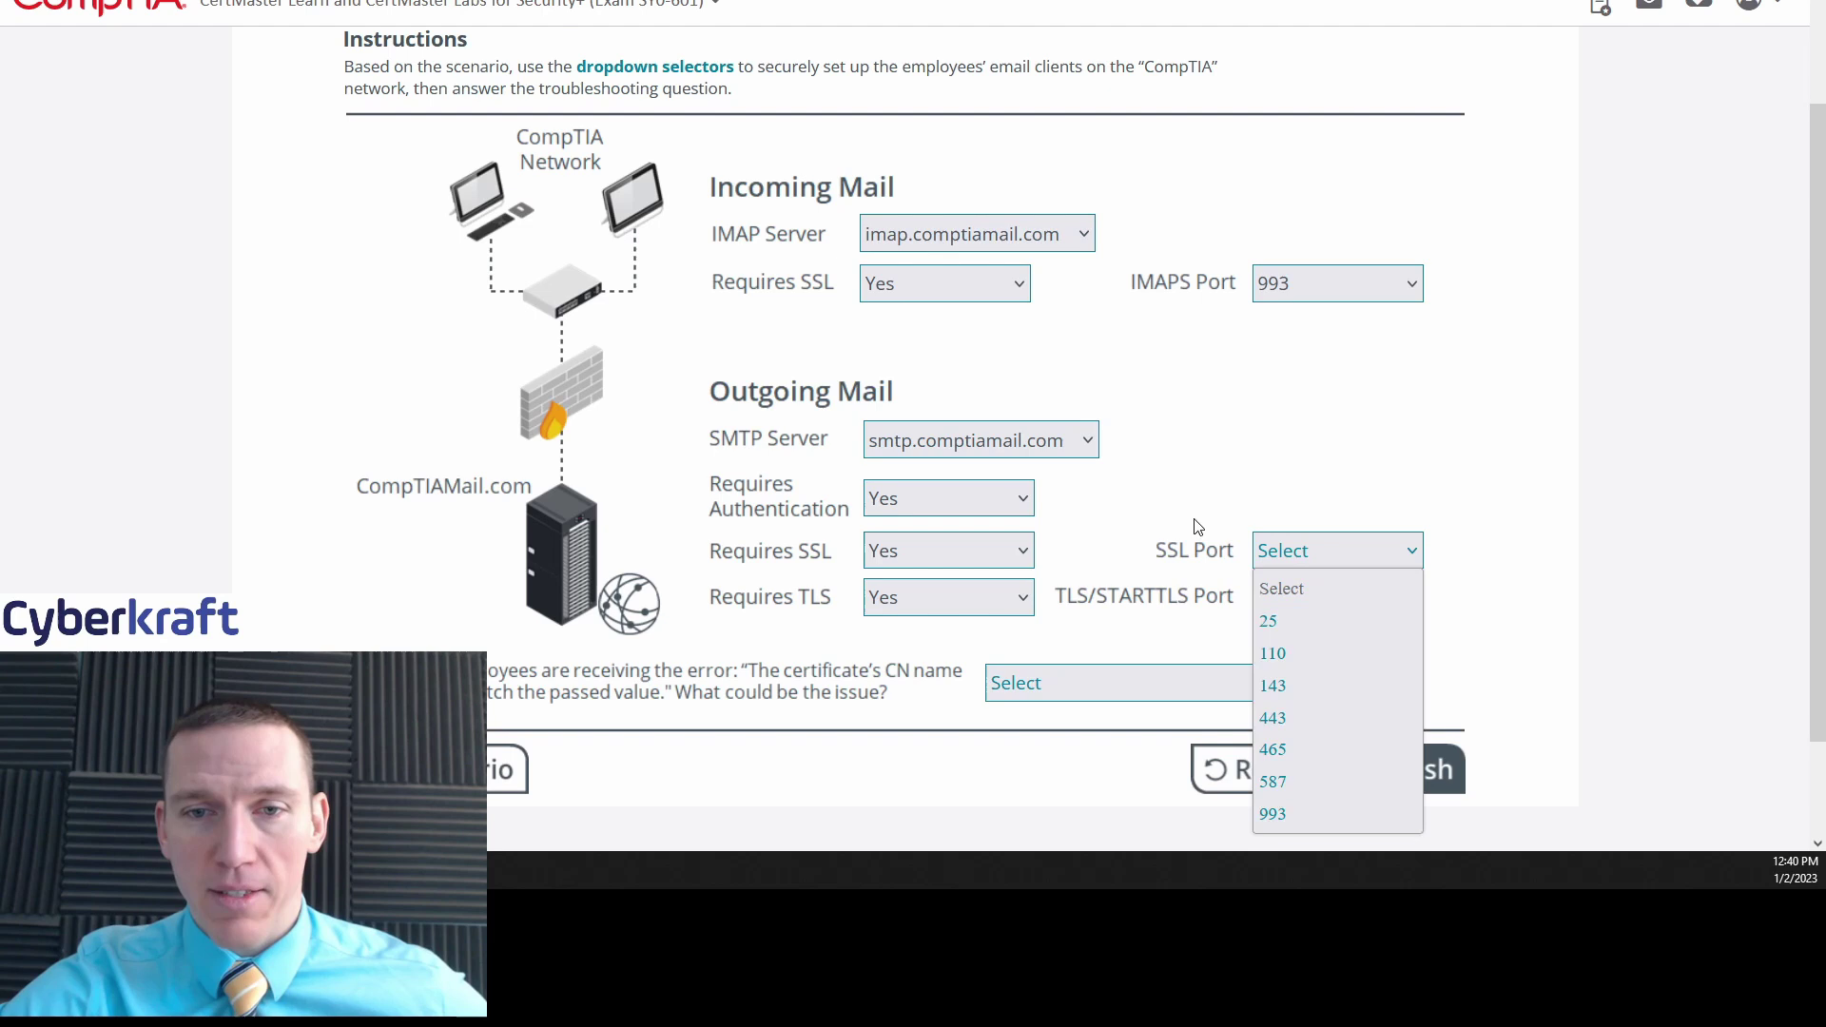
pyautogui.click(1127, 535)
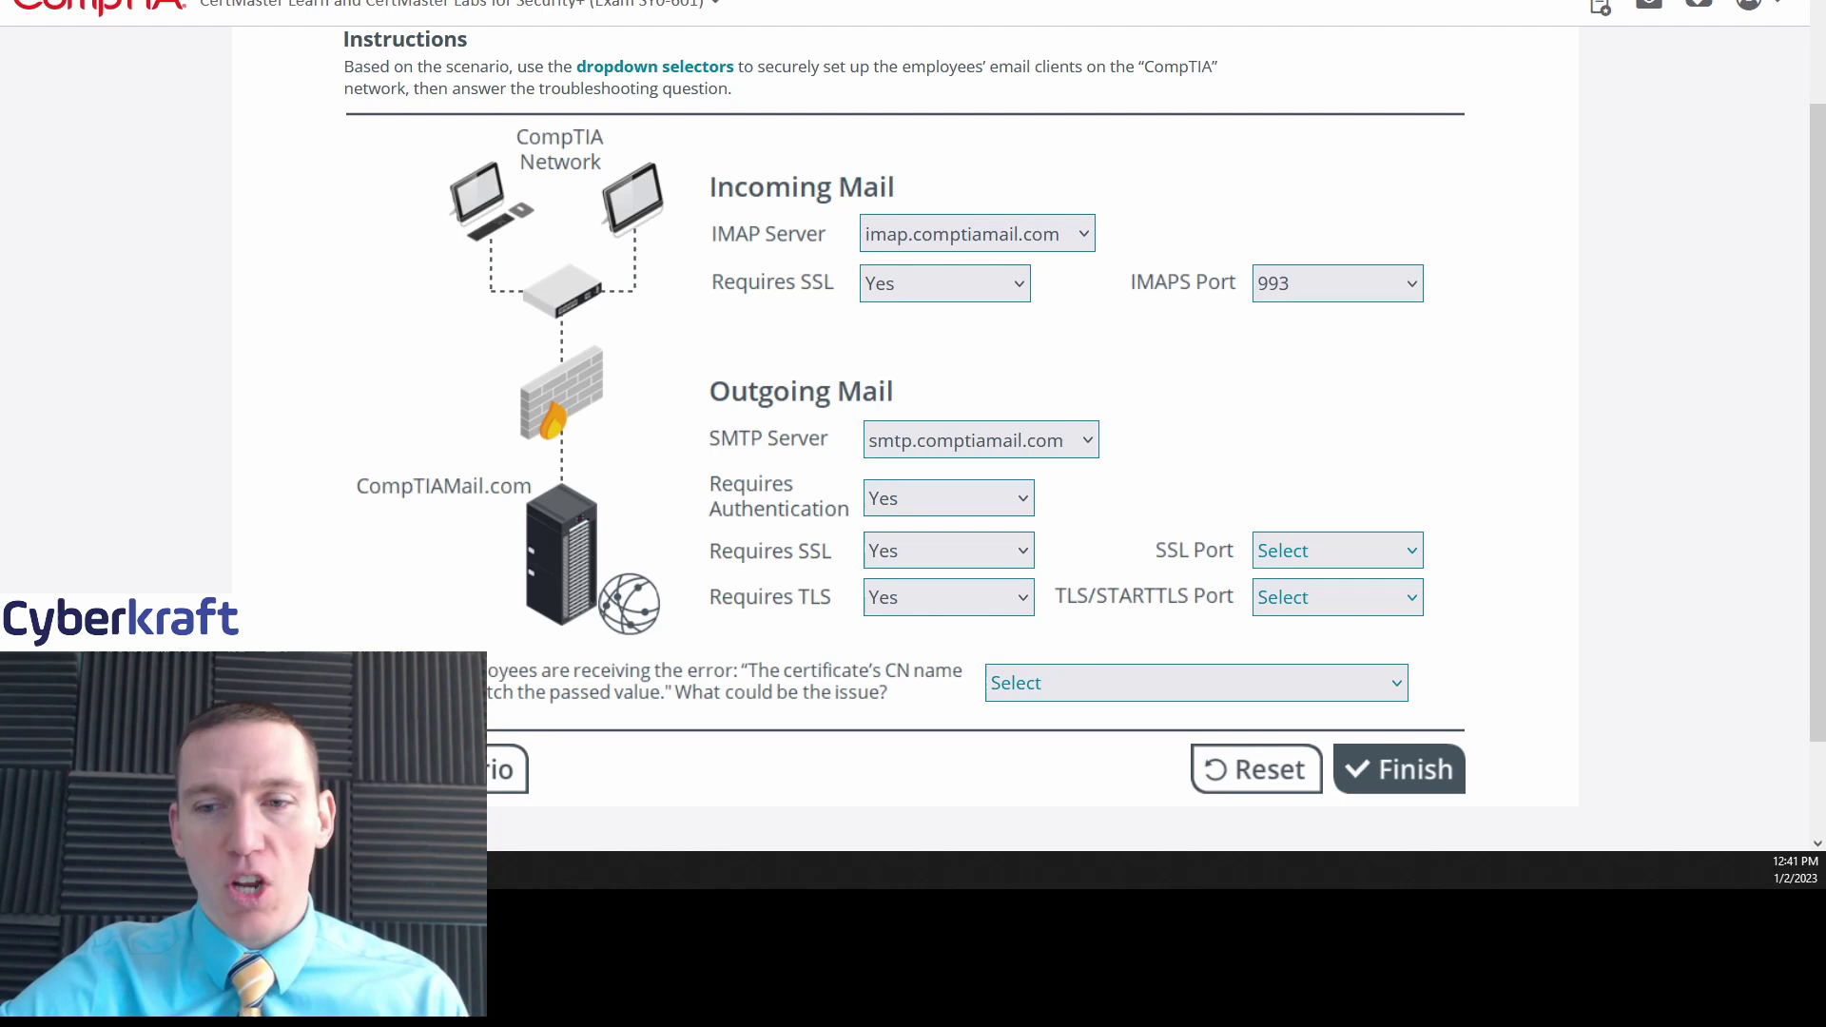
# Pick 465 for the outgoing SSL Port and 587 for the TLS/STARTTLS Port.
pyautogui.click(1363, 556)
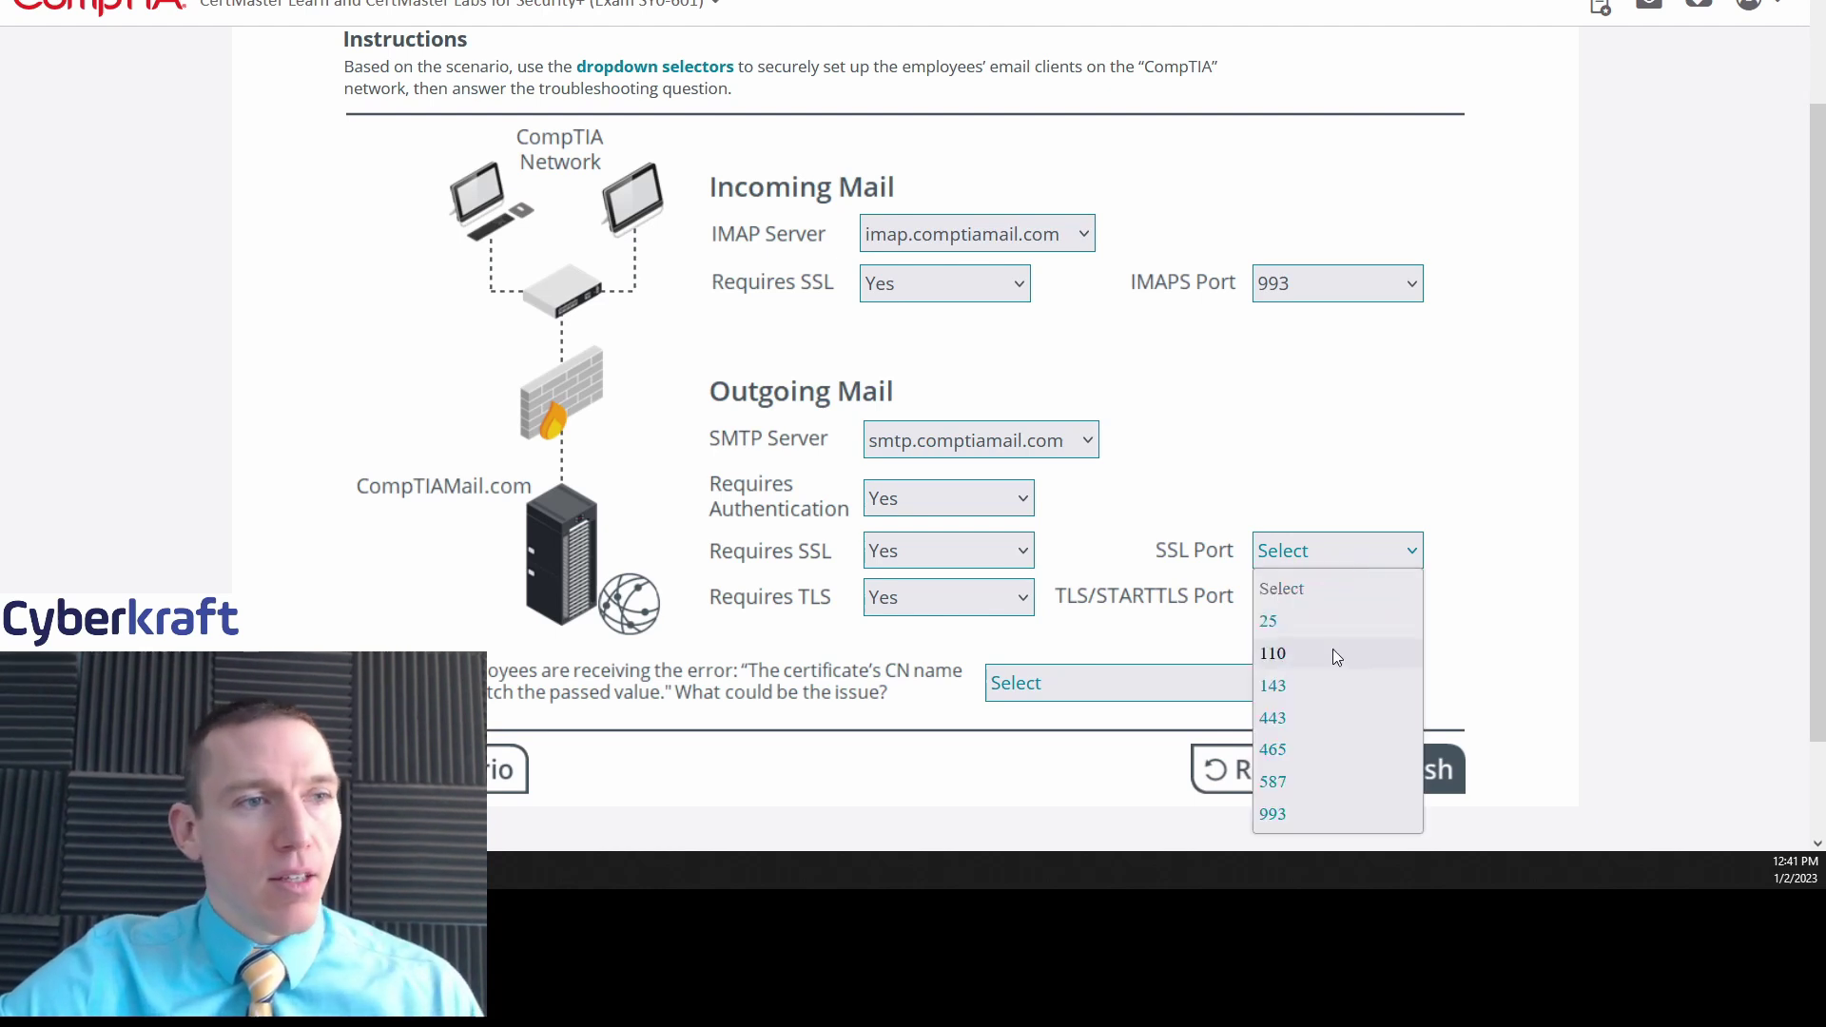
pyautogui.click(1311, 750)
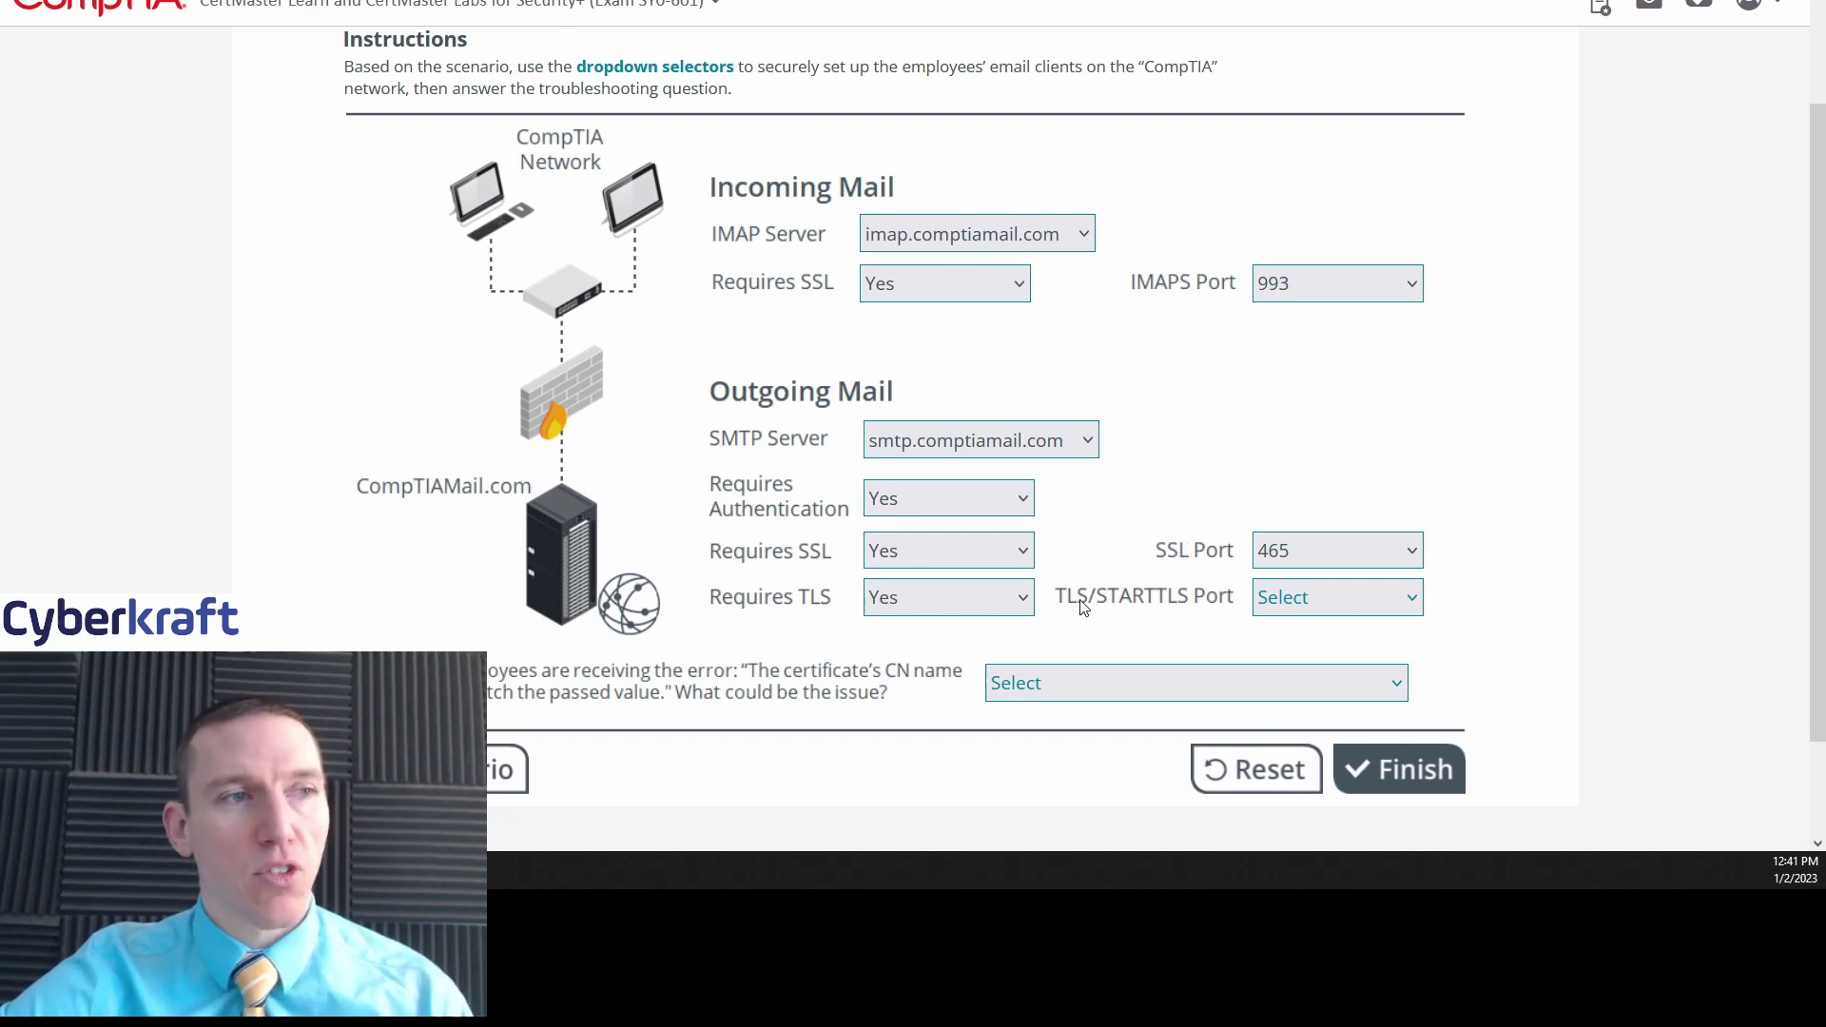
pyautogui.click(1295, 611)
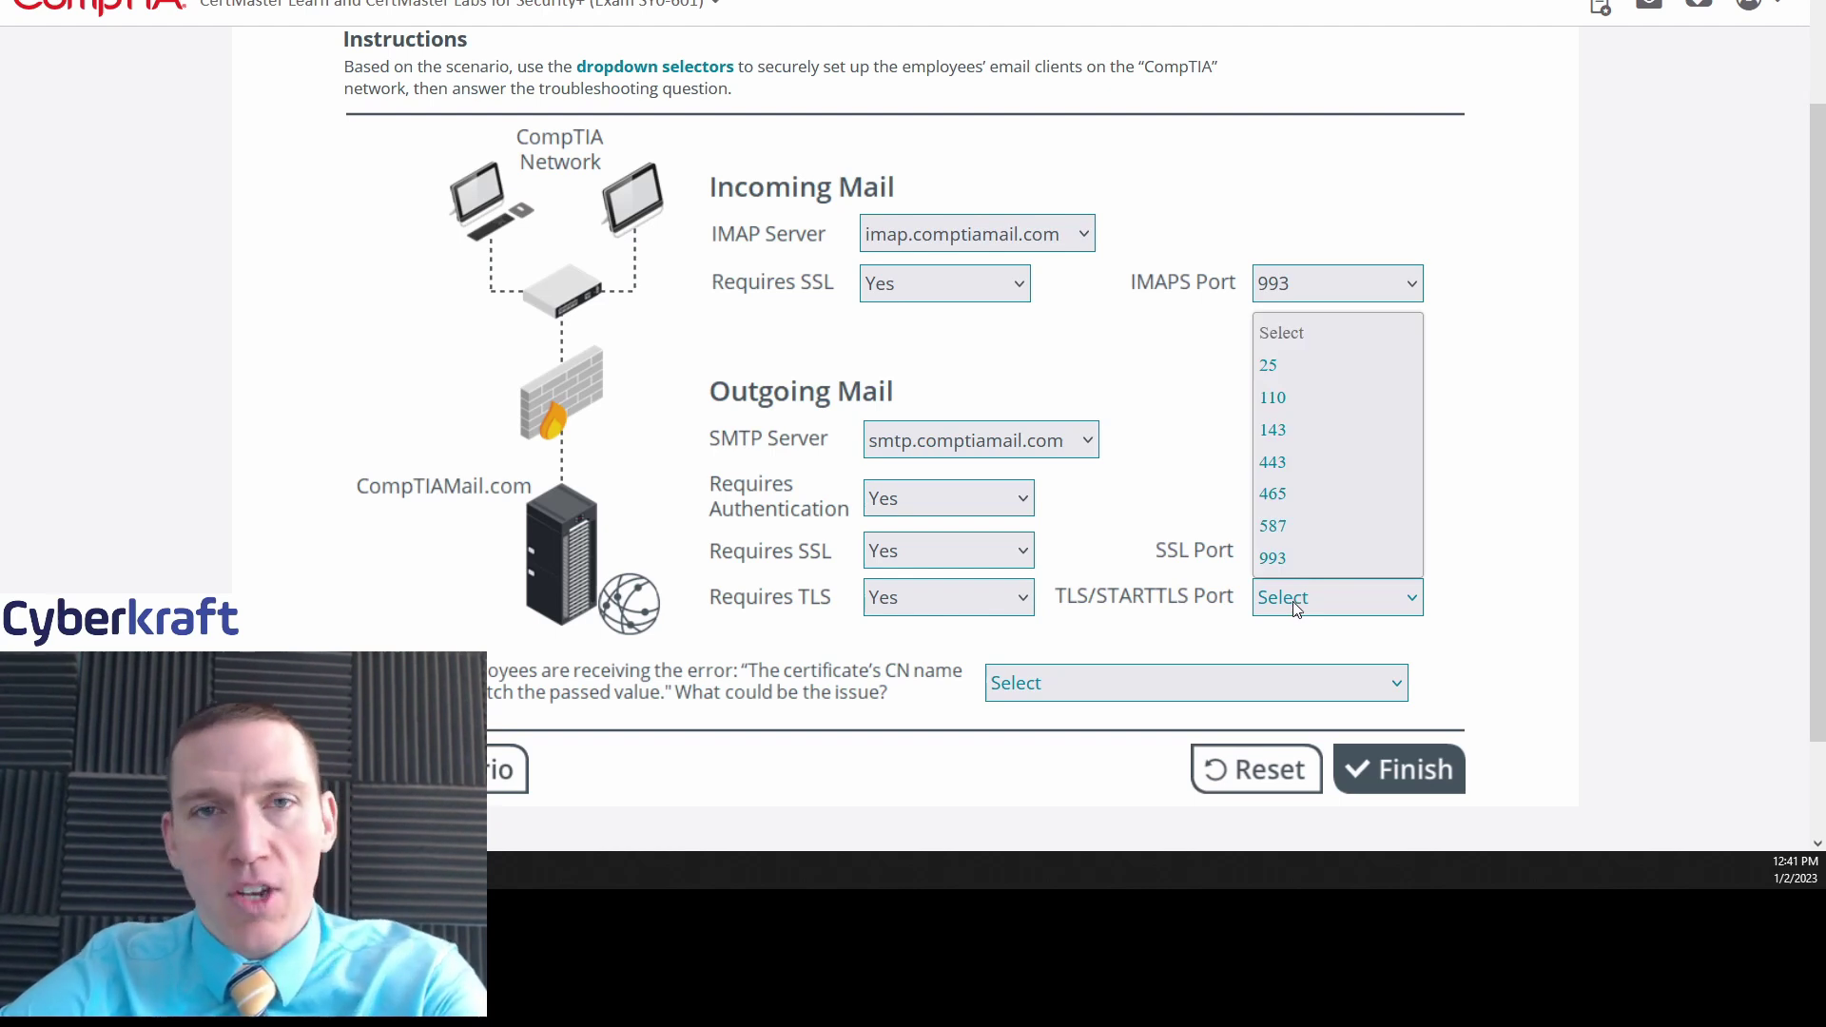
pyautogui.click(1297, 526)
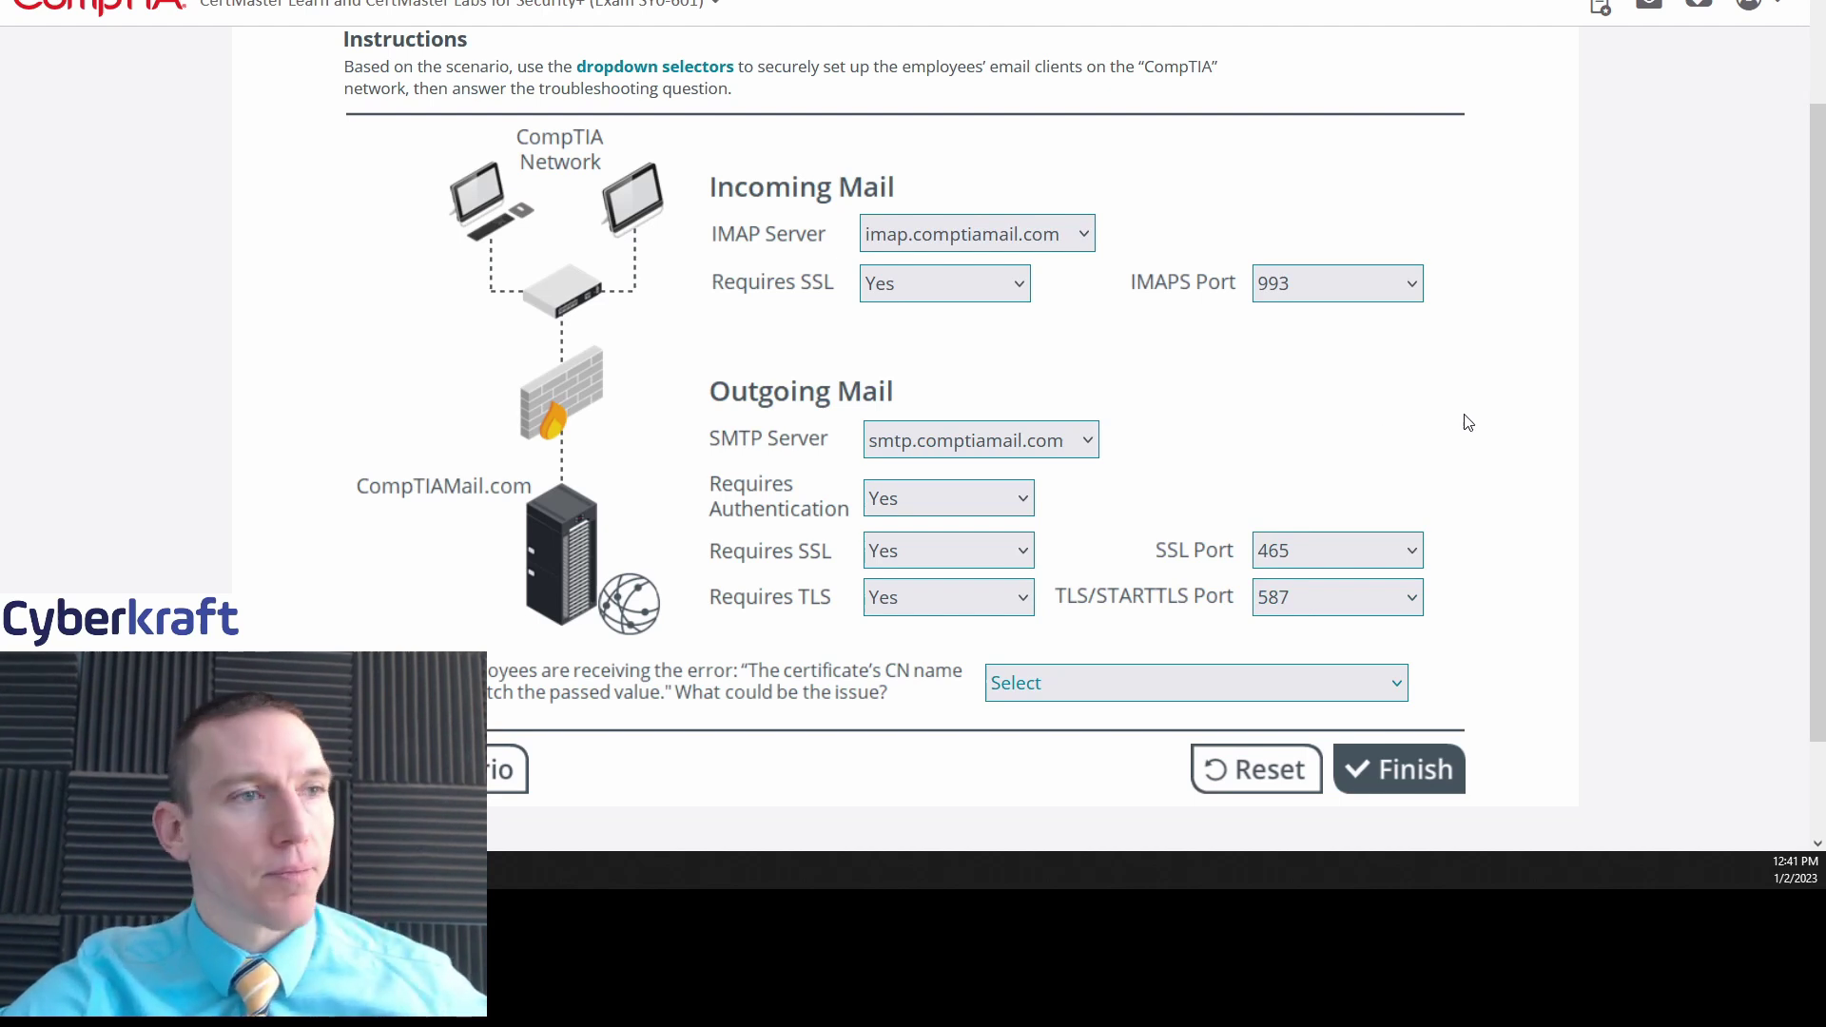
pyautogui.scroll(-1, 1472, 420)
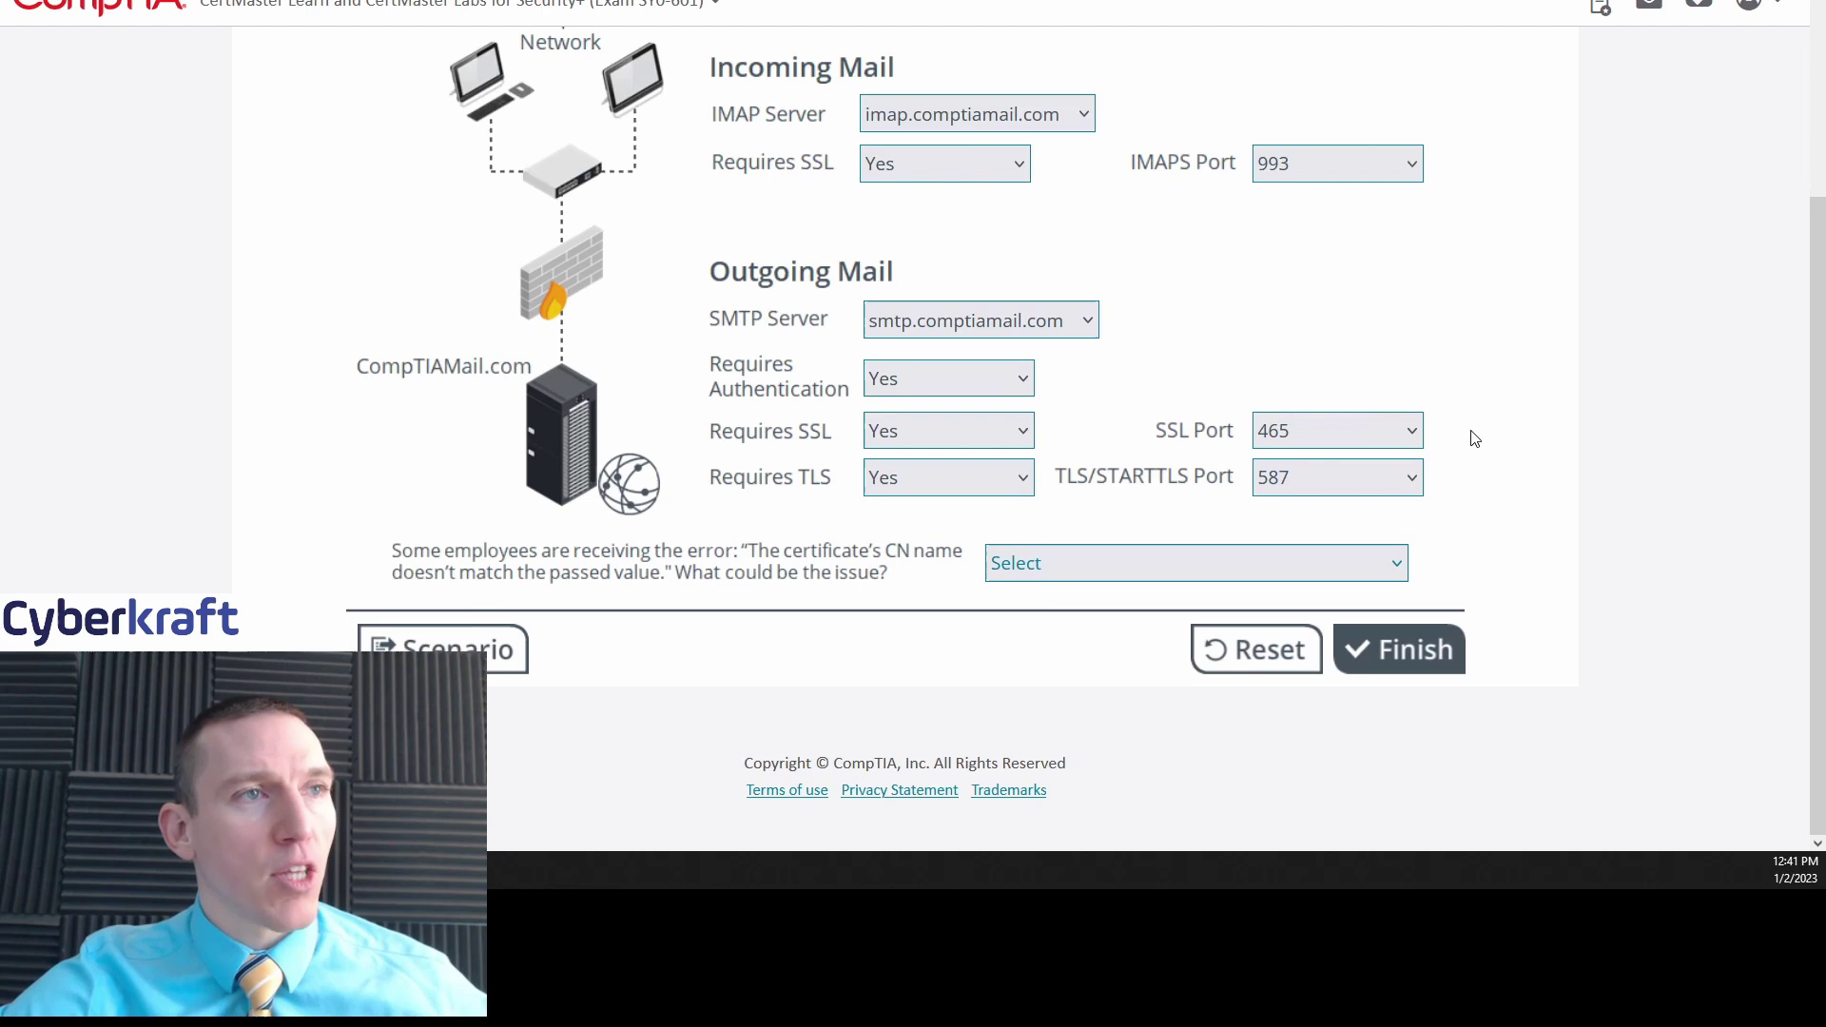
pyautogui.scroll(1, 1491, 459)
pyautogui.scroll(-1, 1493, 461)
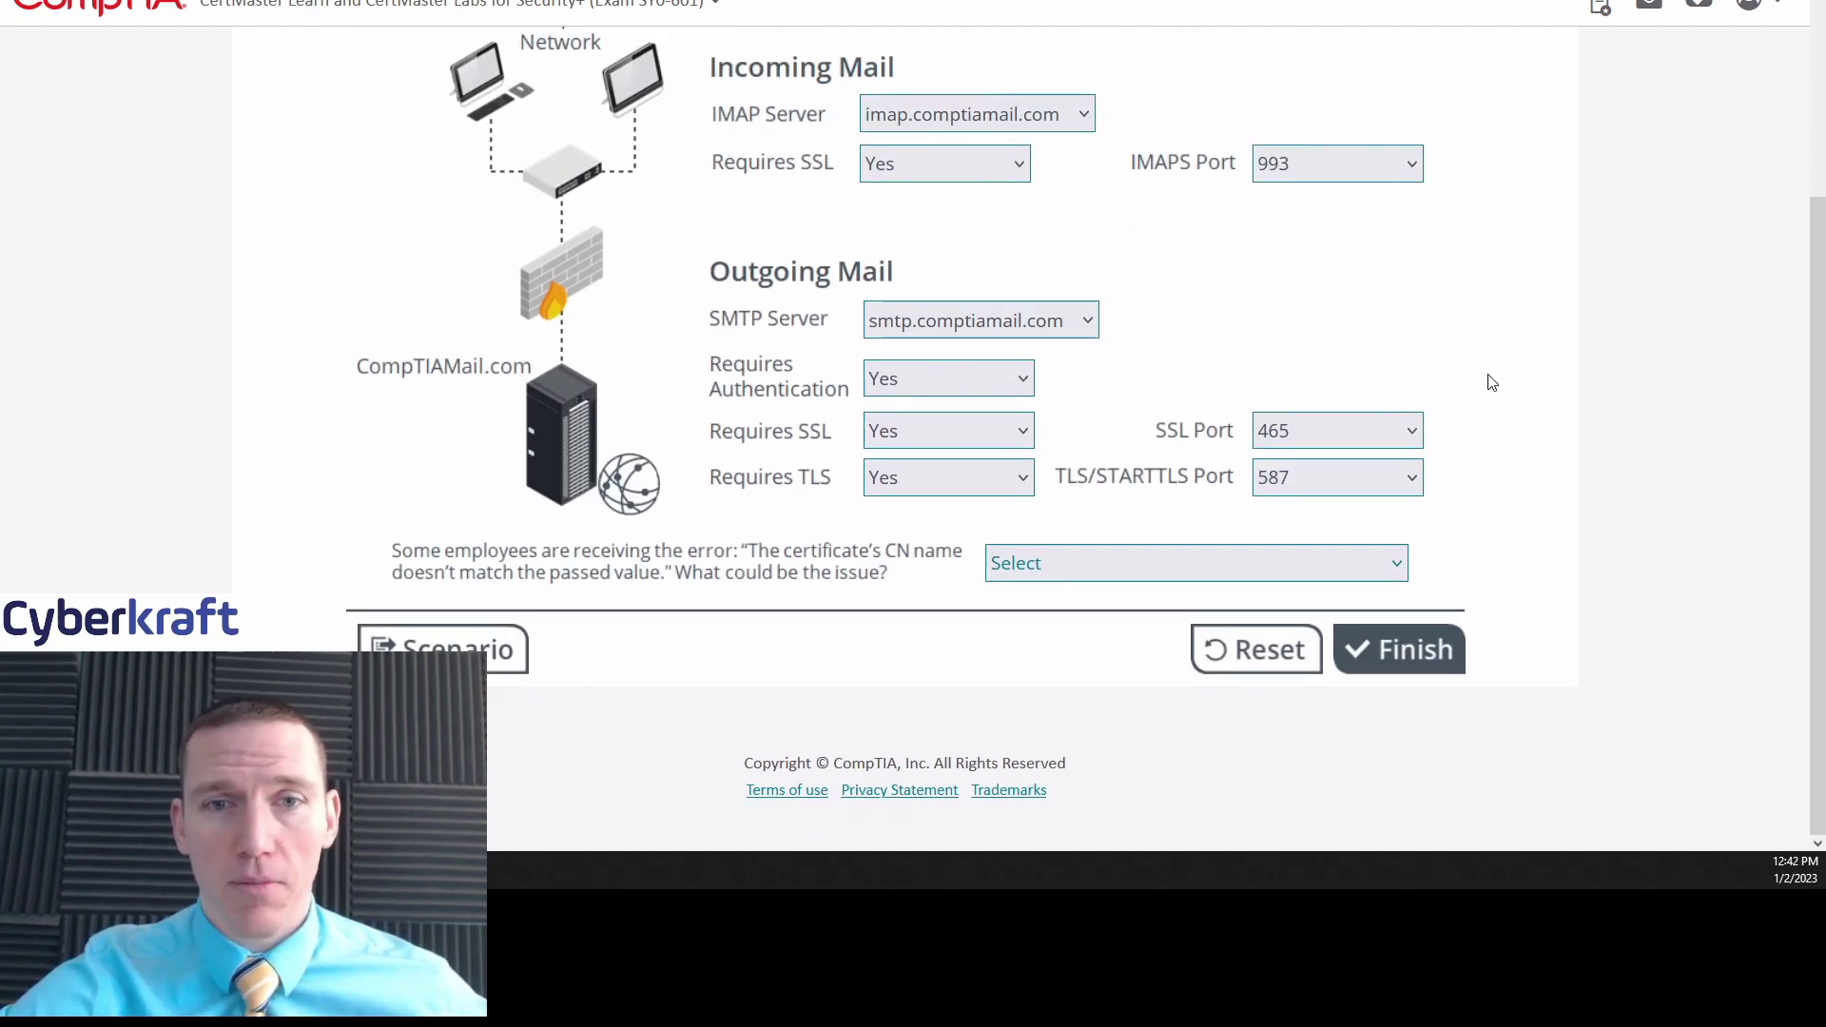
pyautogui.scroll(1, 1489, 424)
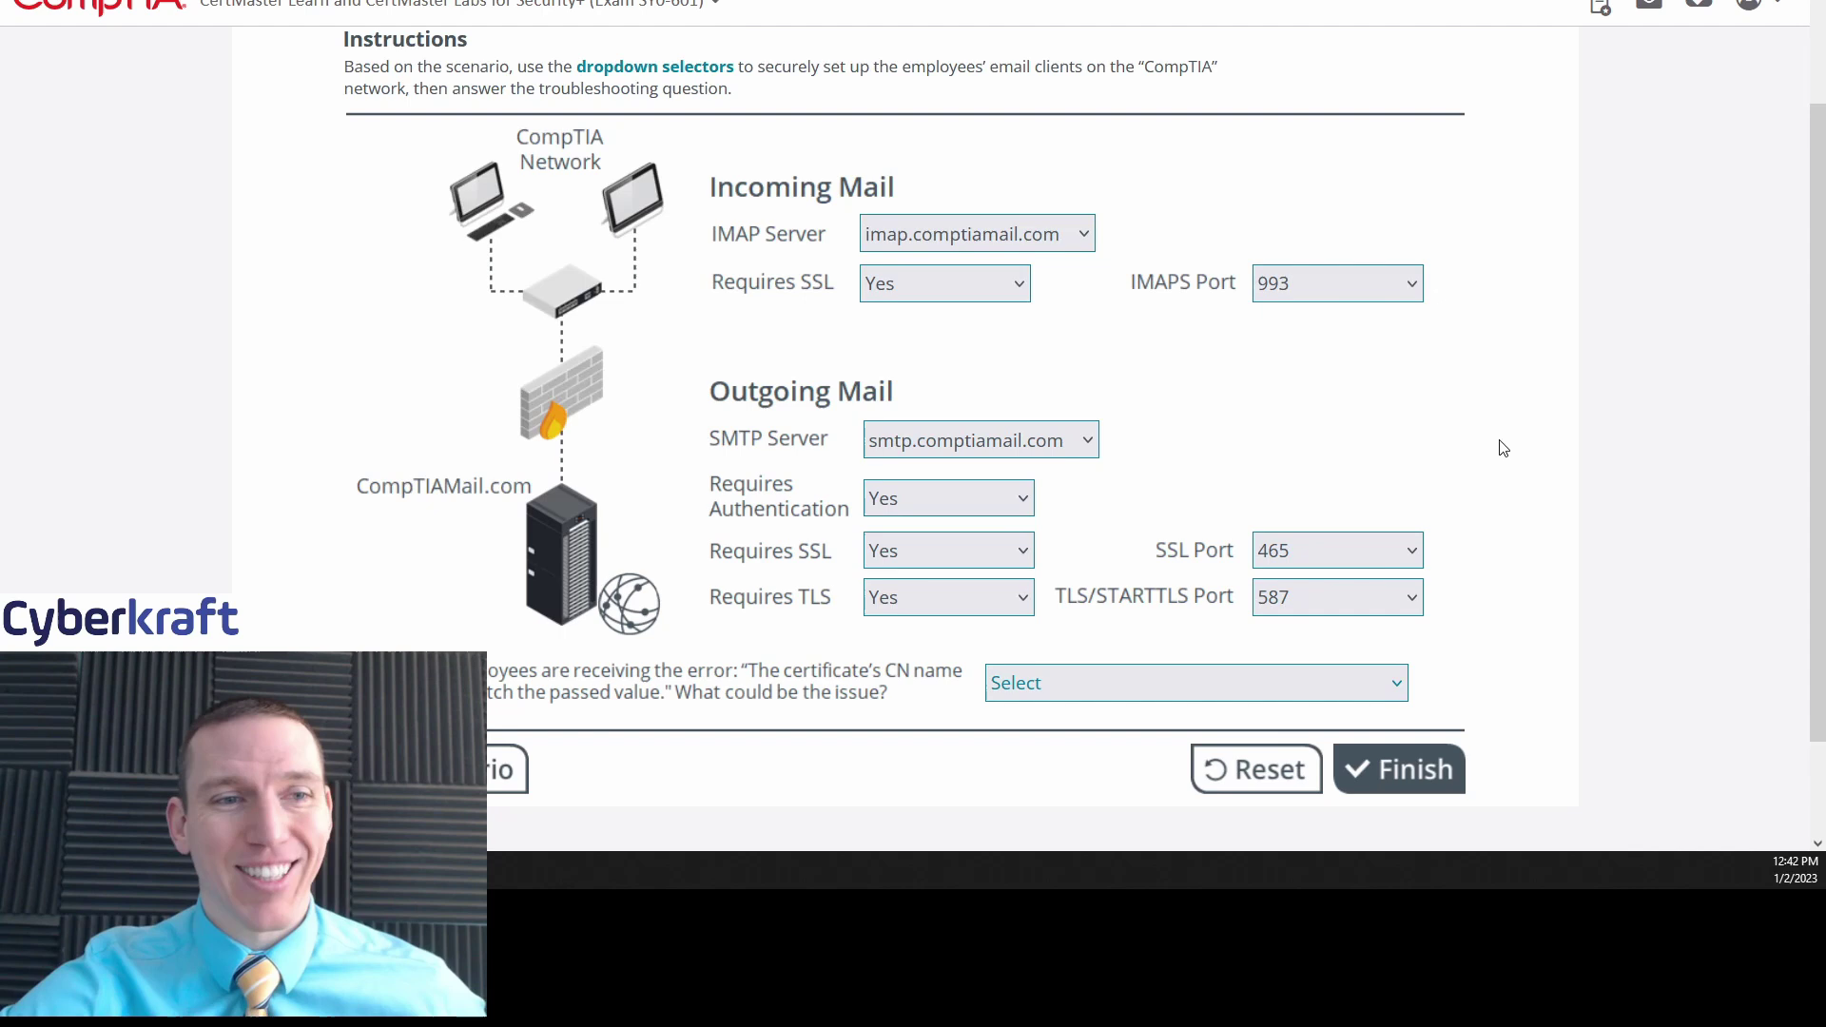
pyautogui.click(966, 504)
pyautogui.click(963, 568)
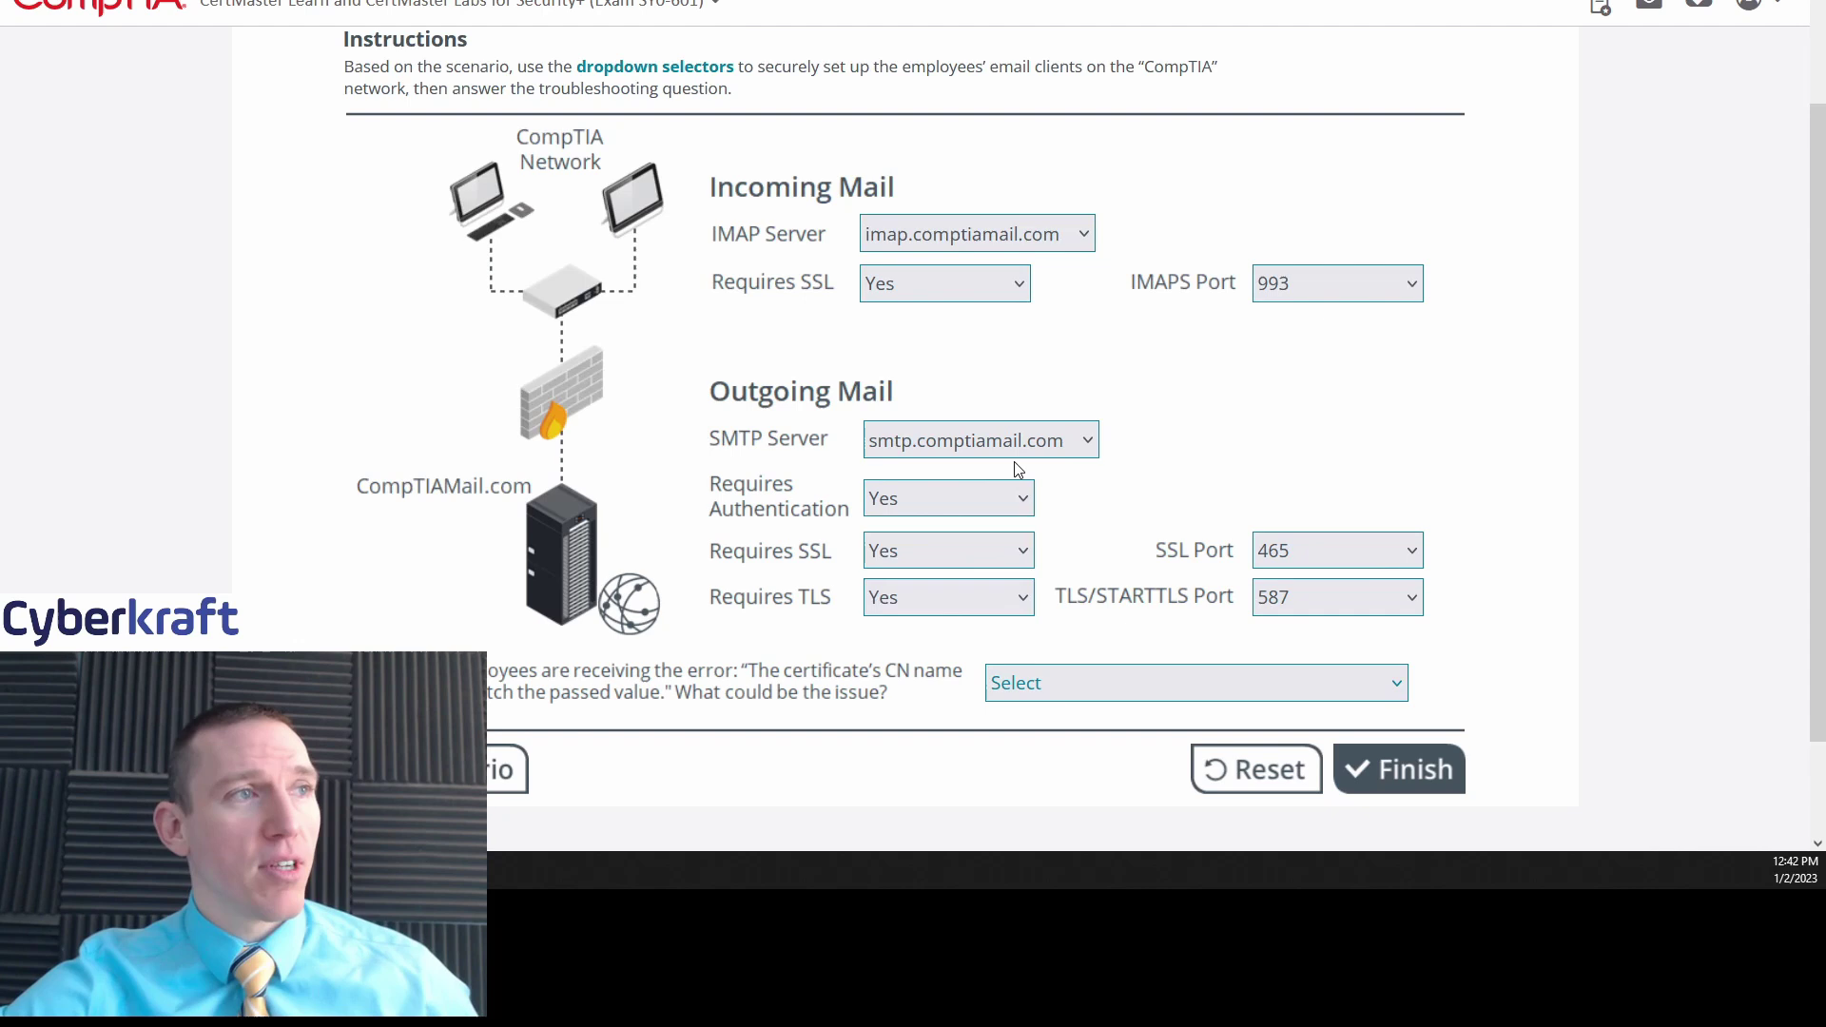
pyautogui.click(1003, 282)
pyautogui.click(1099, 319)
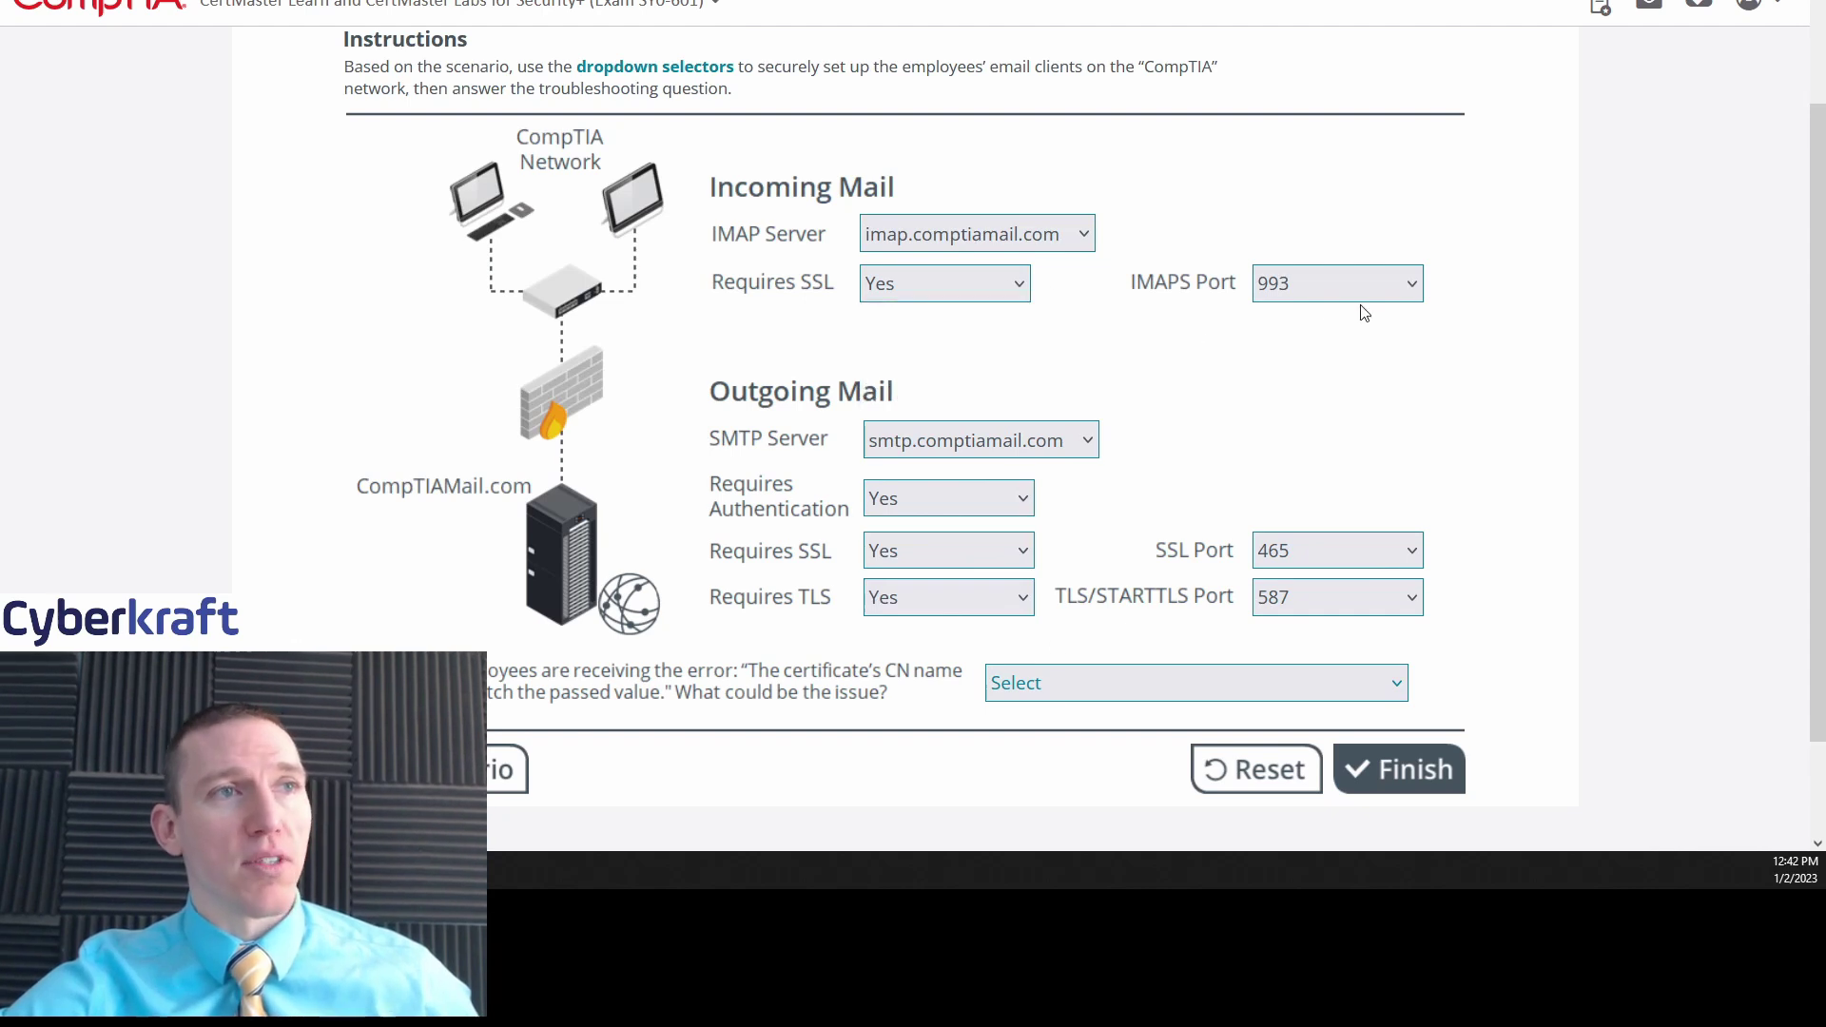
pyautogui.click(1387, 301)
pyautogui.click(1504, 306)
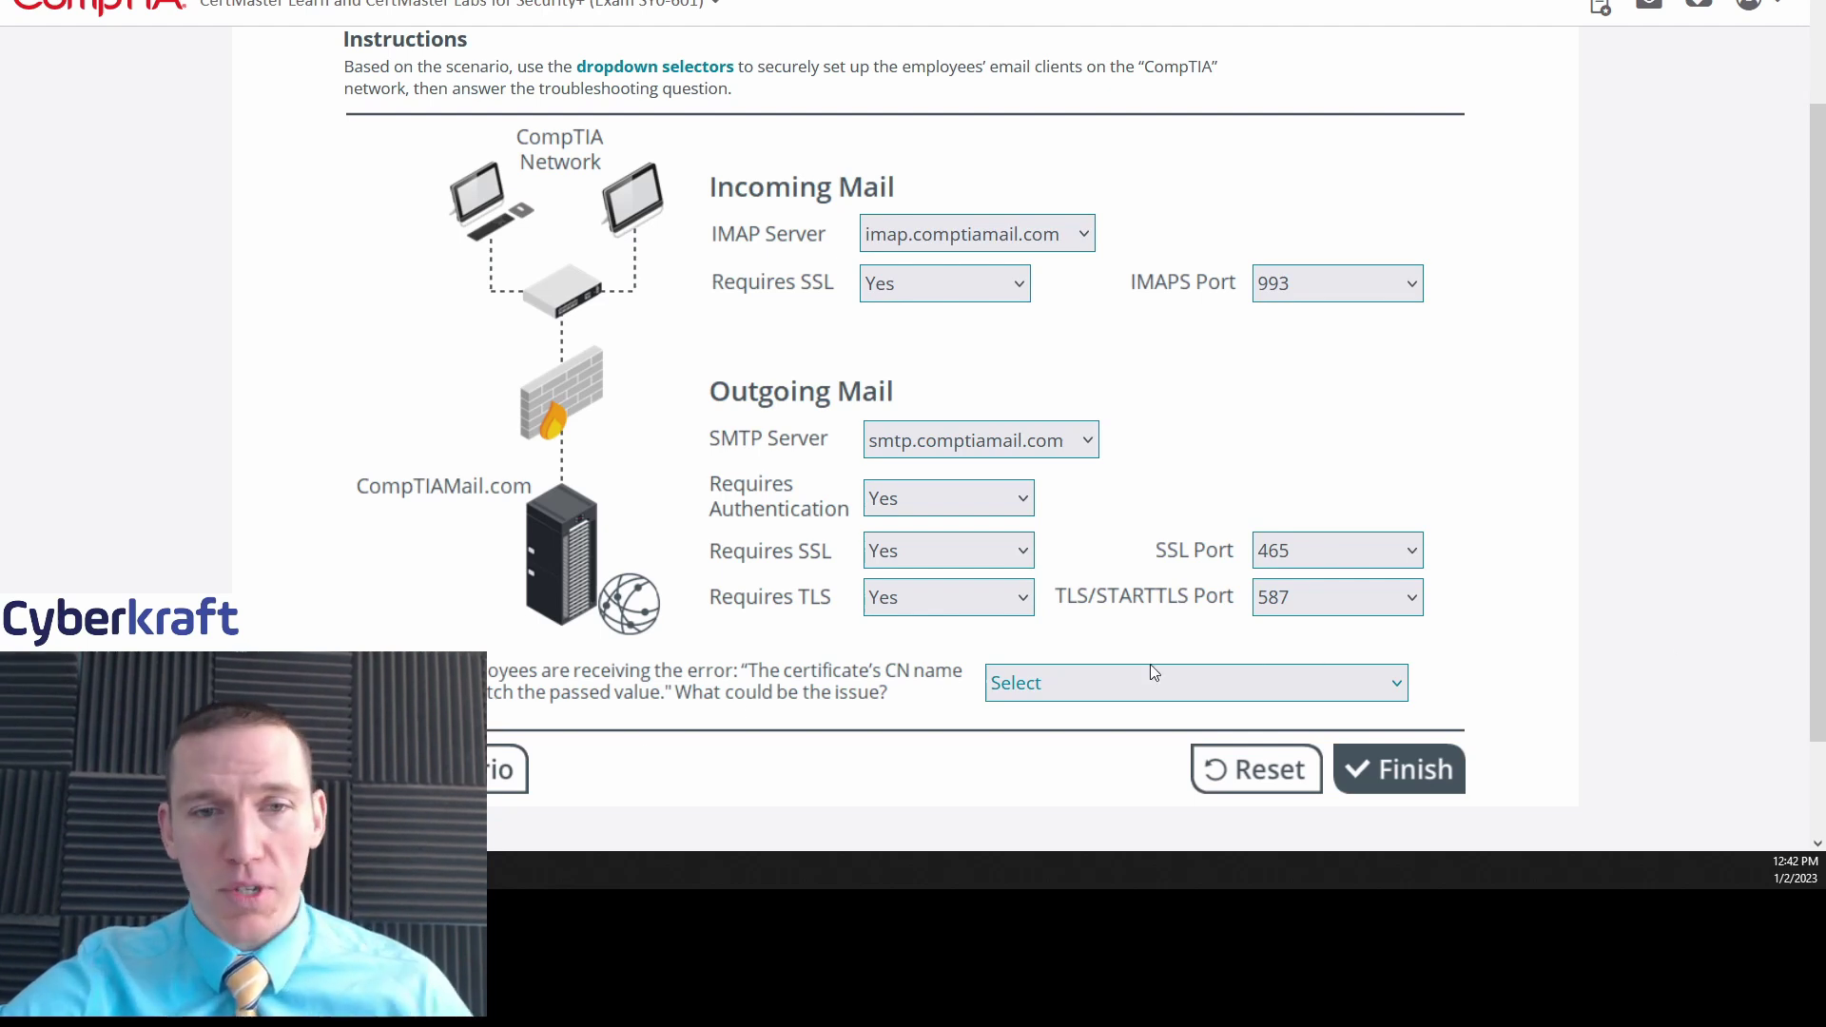
pyautogui.scroll(-1, 910, 657)
pyautogui.scroll(-1, 911, 657)
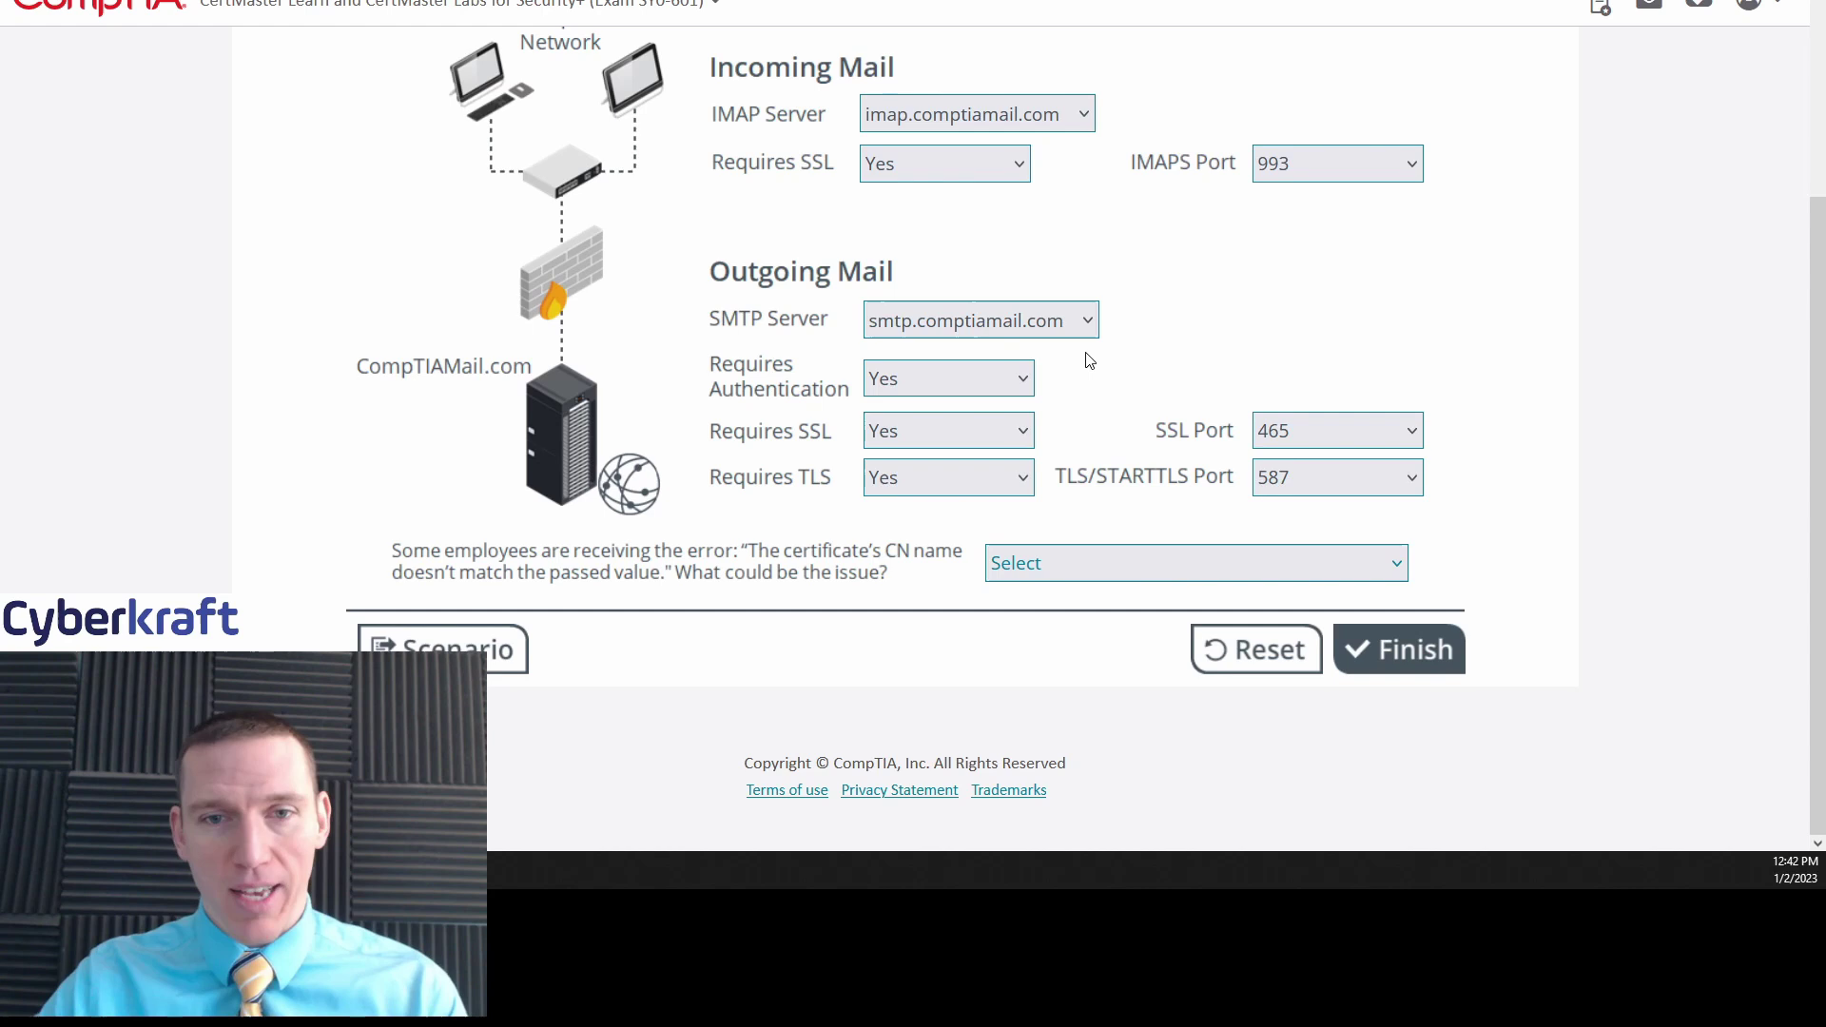
# Answer the CN-name question with 'The employees used pop.comptiamail.com' and submit with Finish.
pyautogui.click(1077, 567)
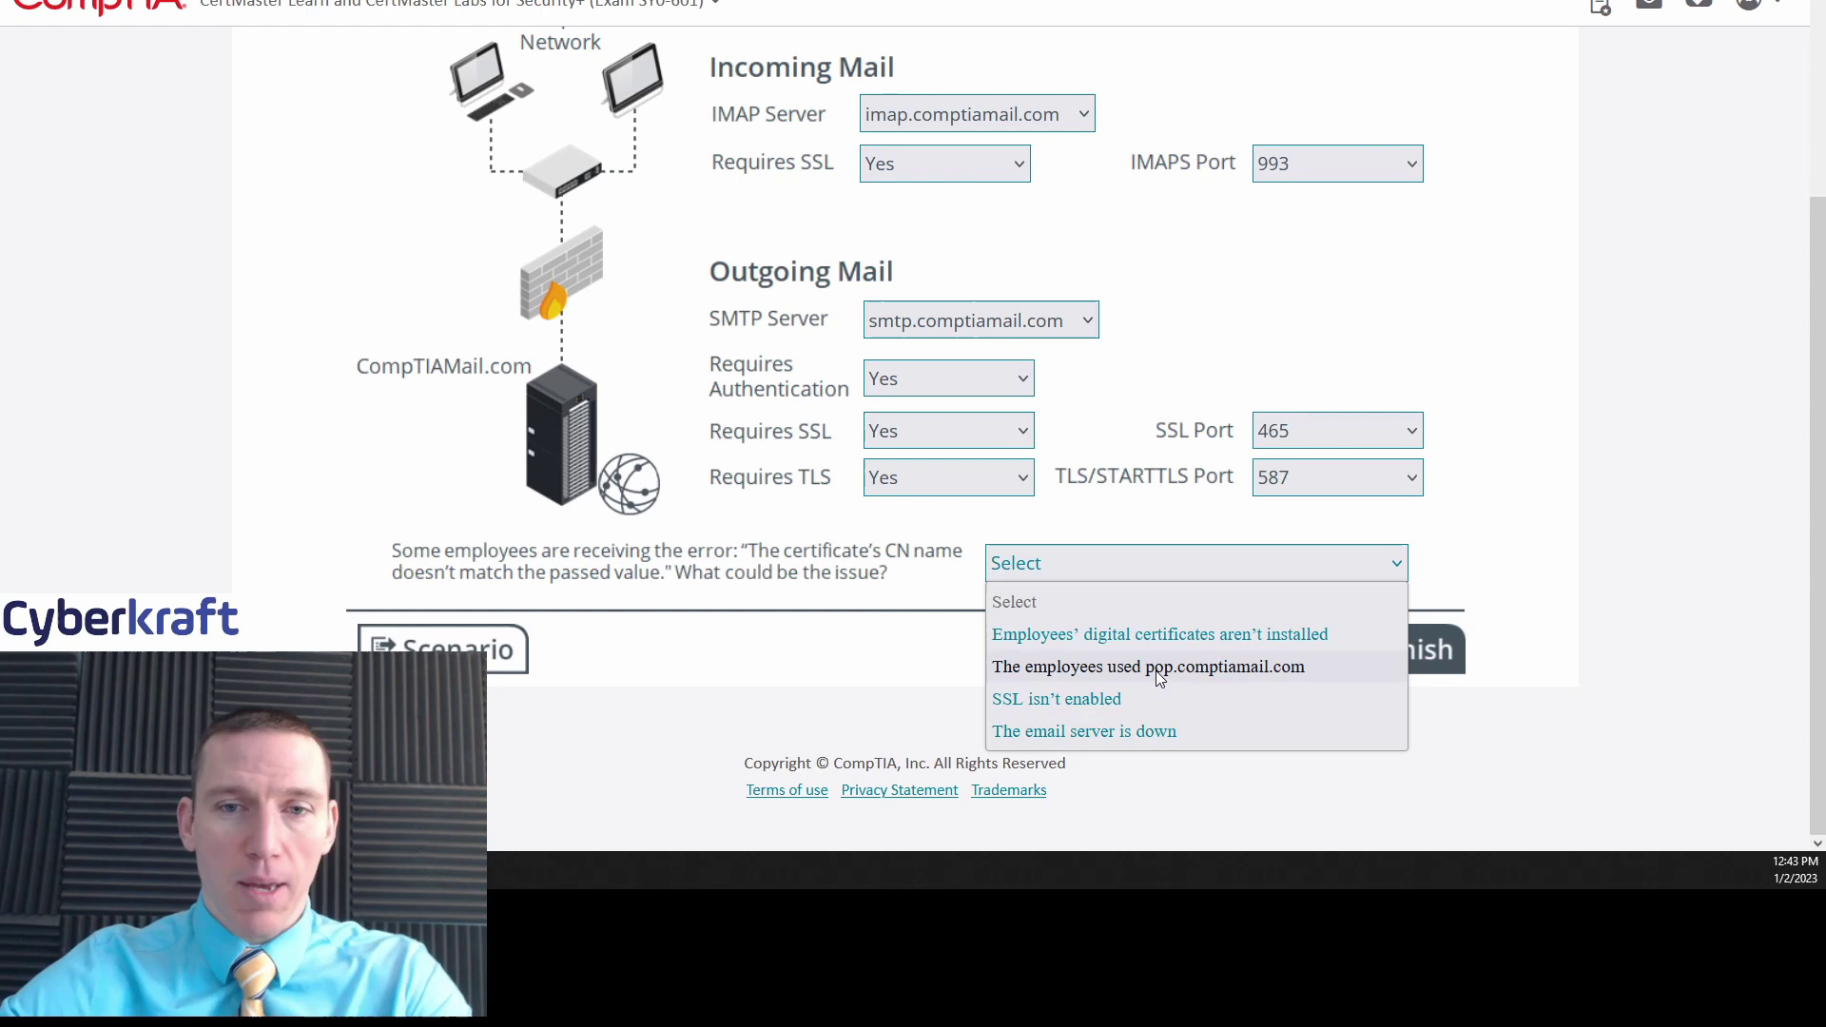
pyautogui.click(1156, 671)
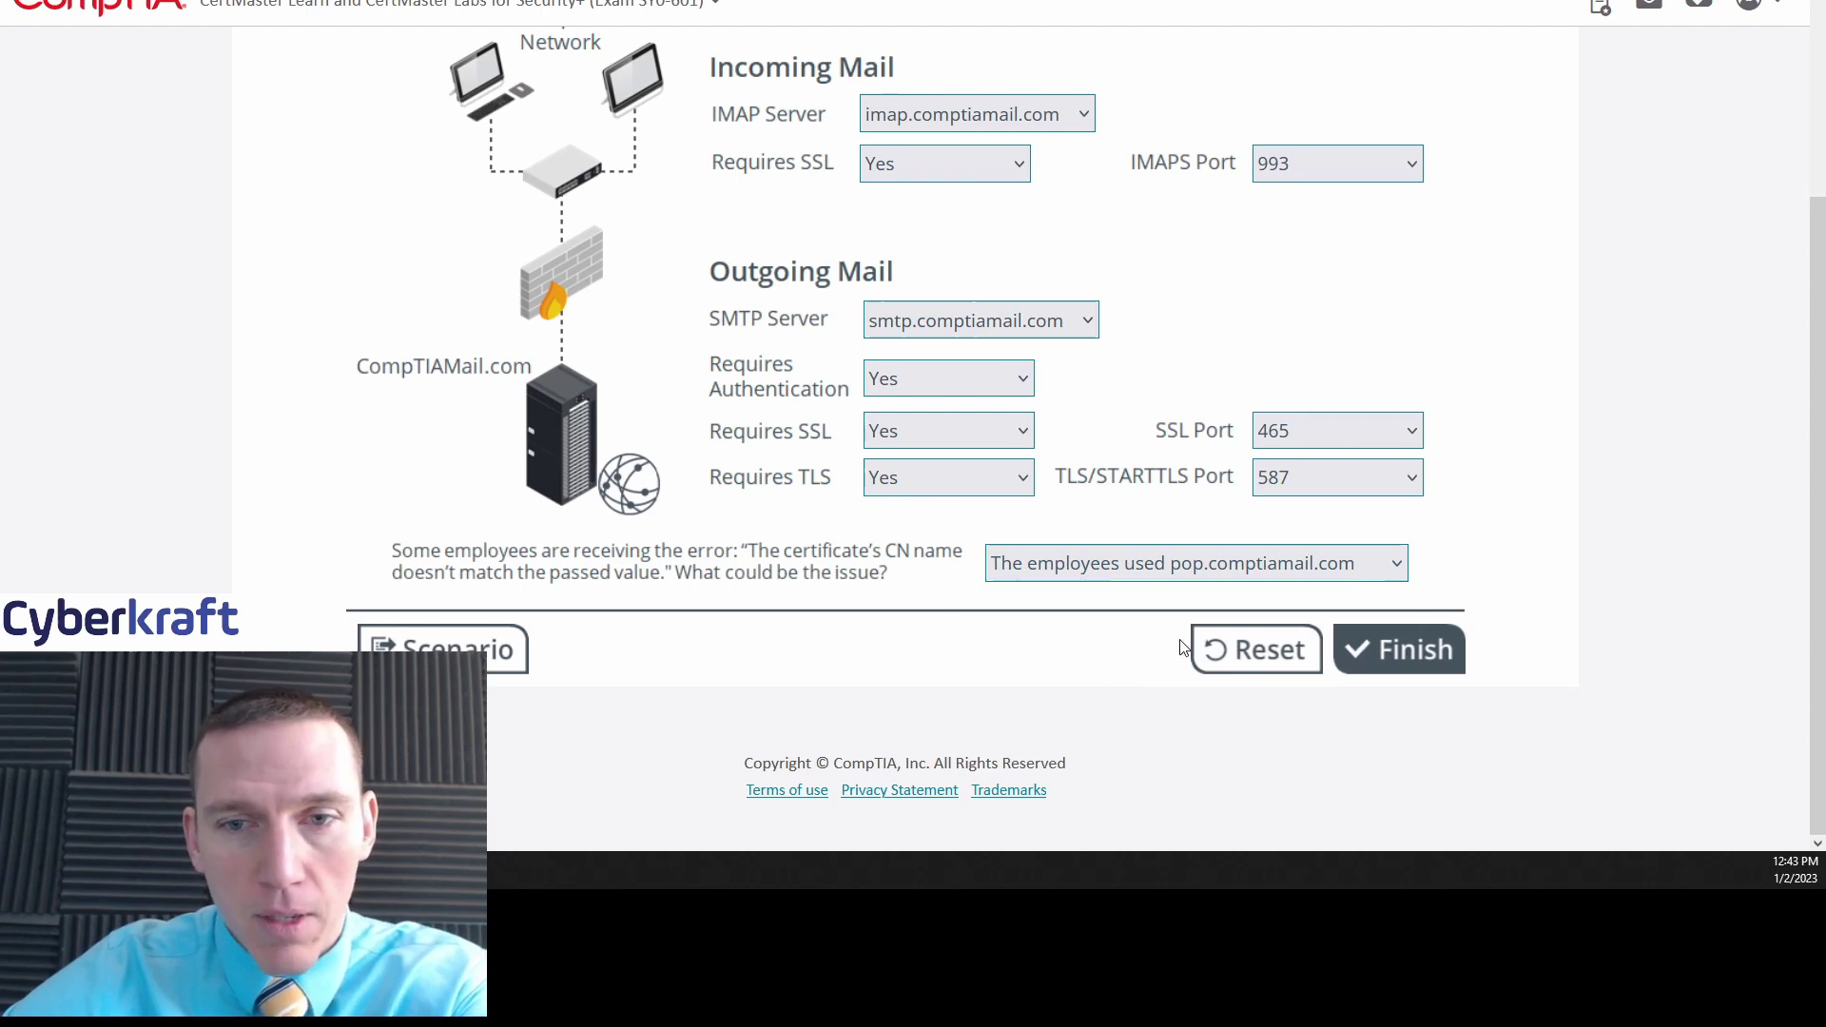
pyautogui.scroll(1, 1541, 633)
pyautogui.click(1434, 767)
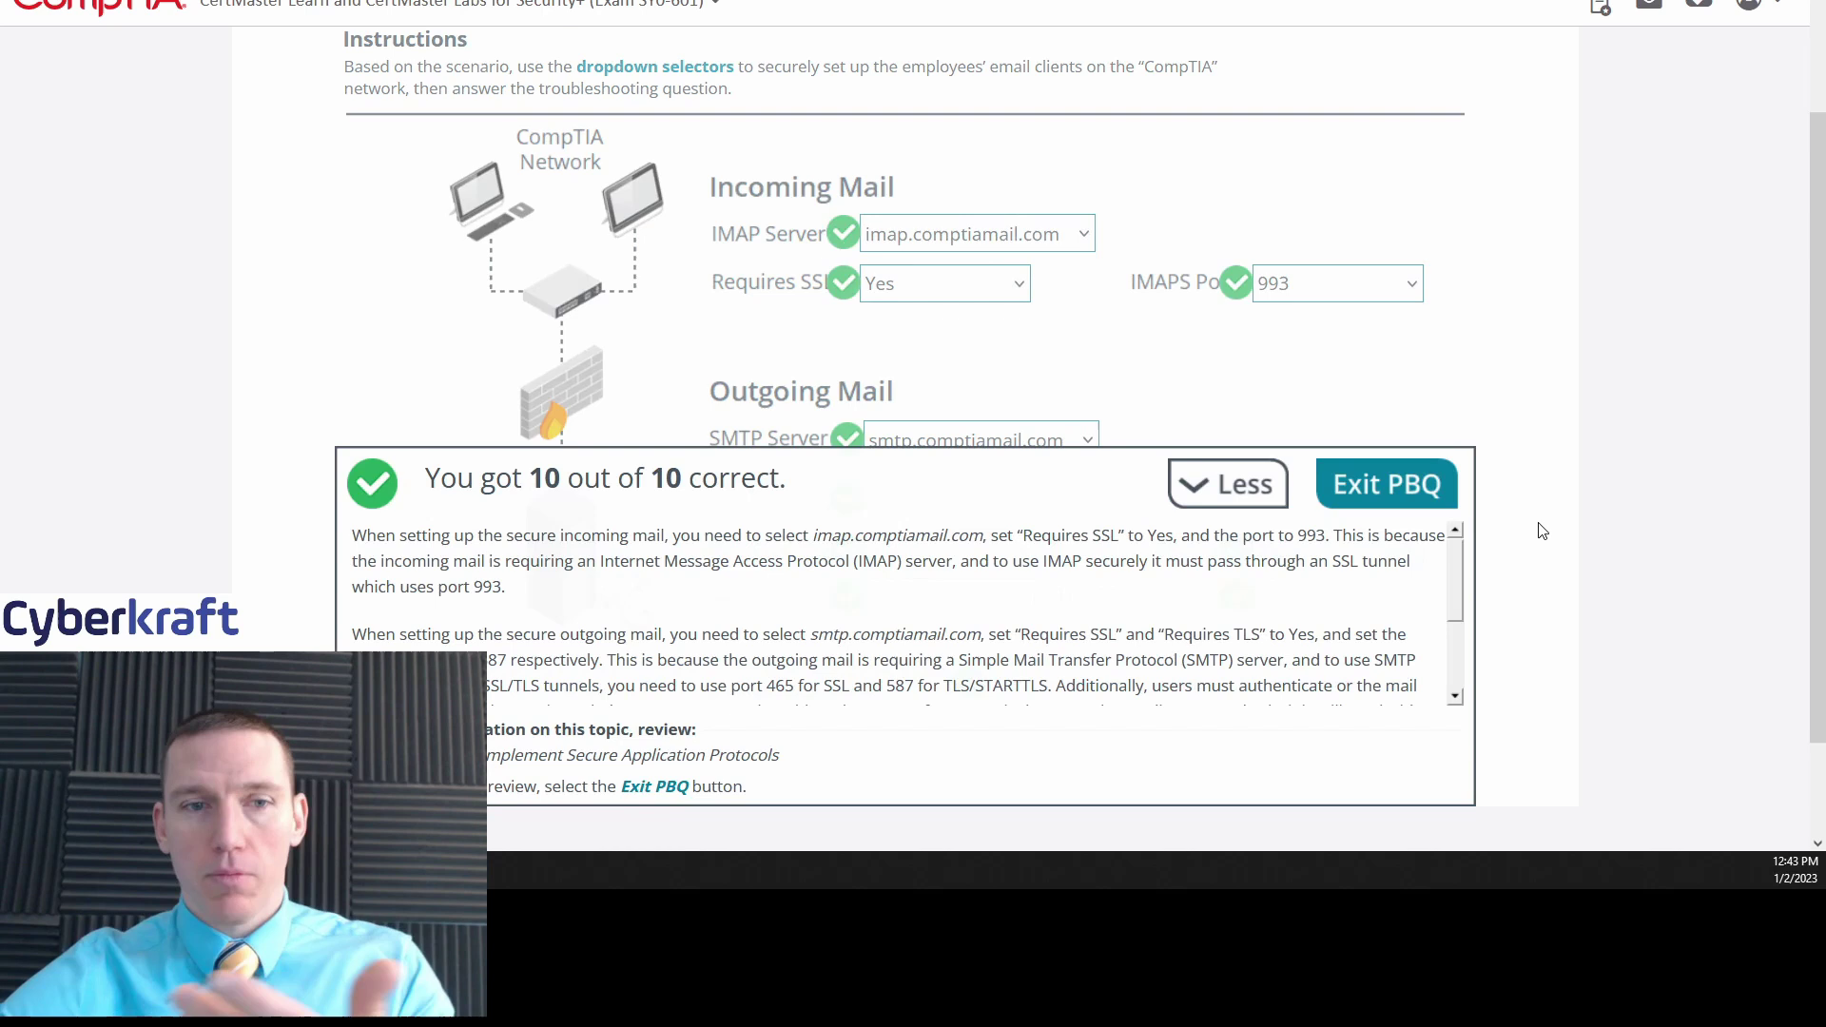
# Read through the results explanation, then collapse it with Less.
pyautogui.scroll(-1, 1547, 520)
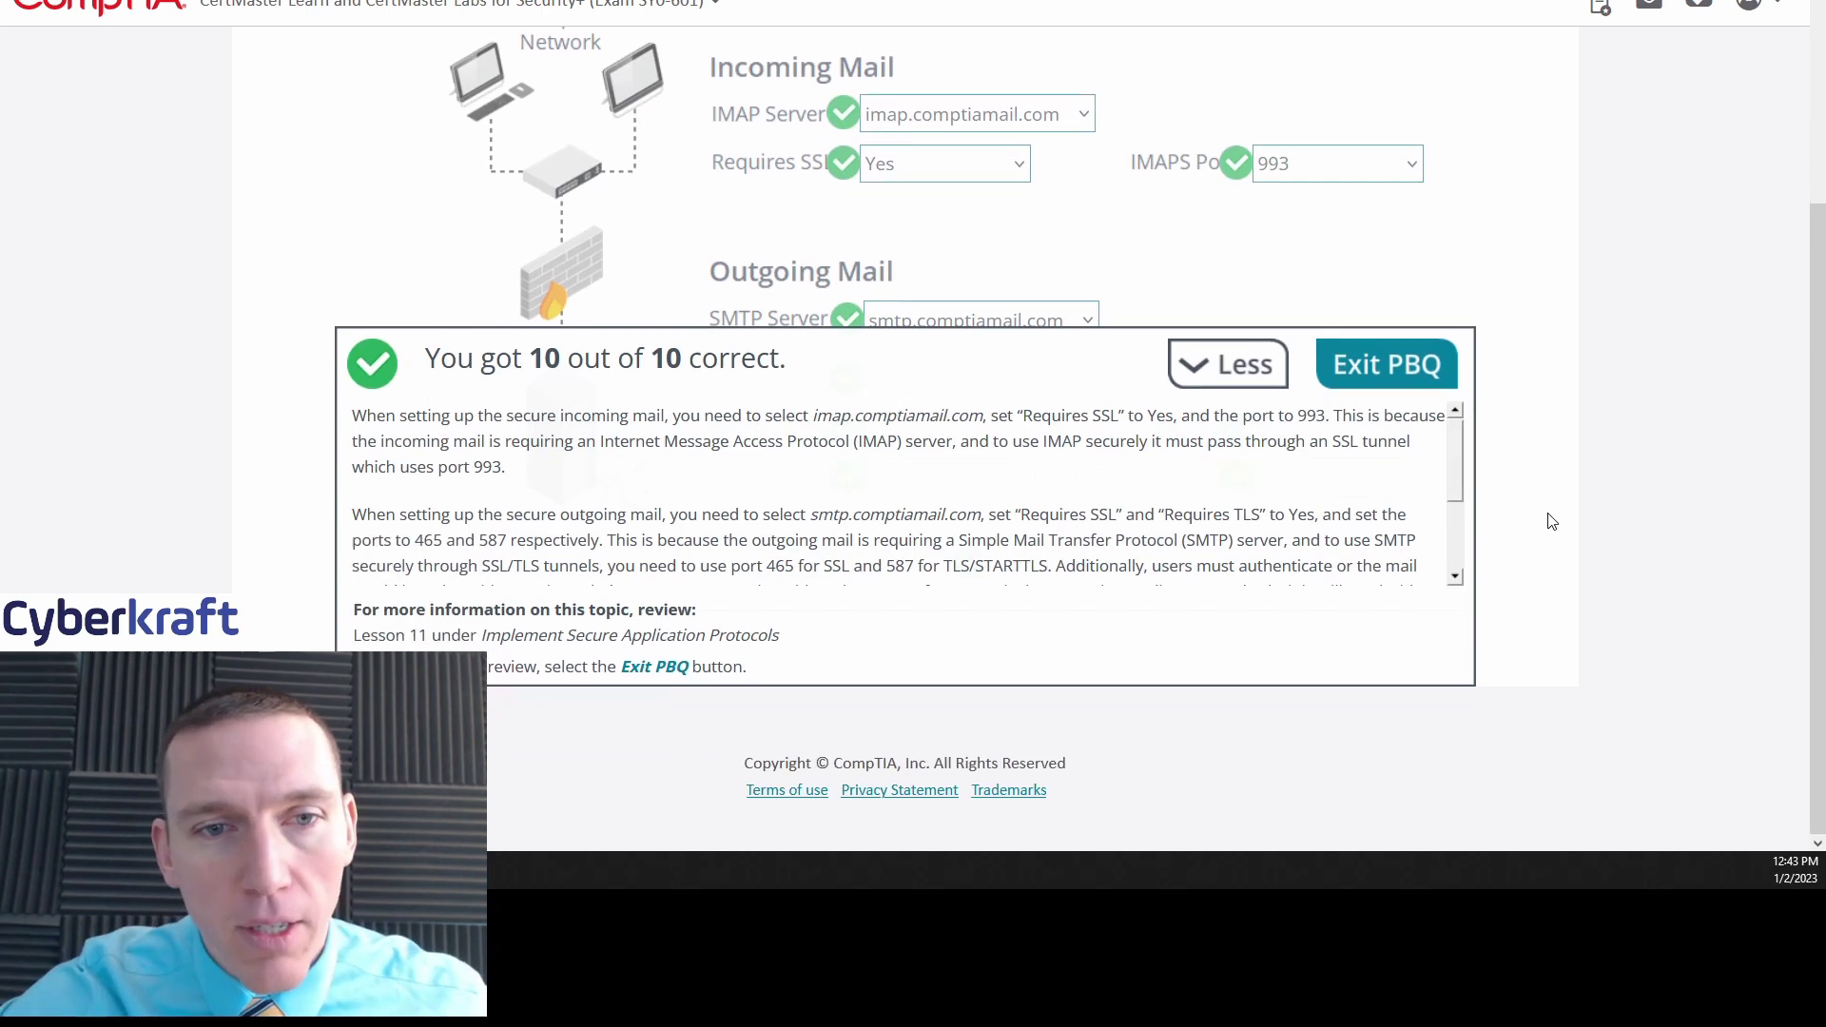
pyautogui.scroll(-2, 1229, 505)
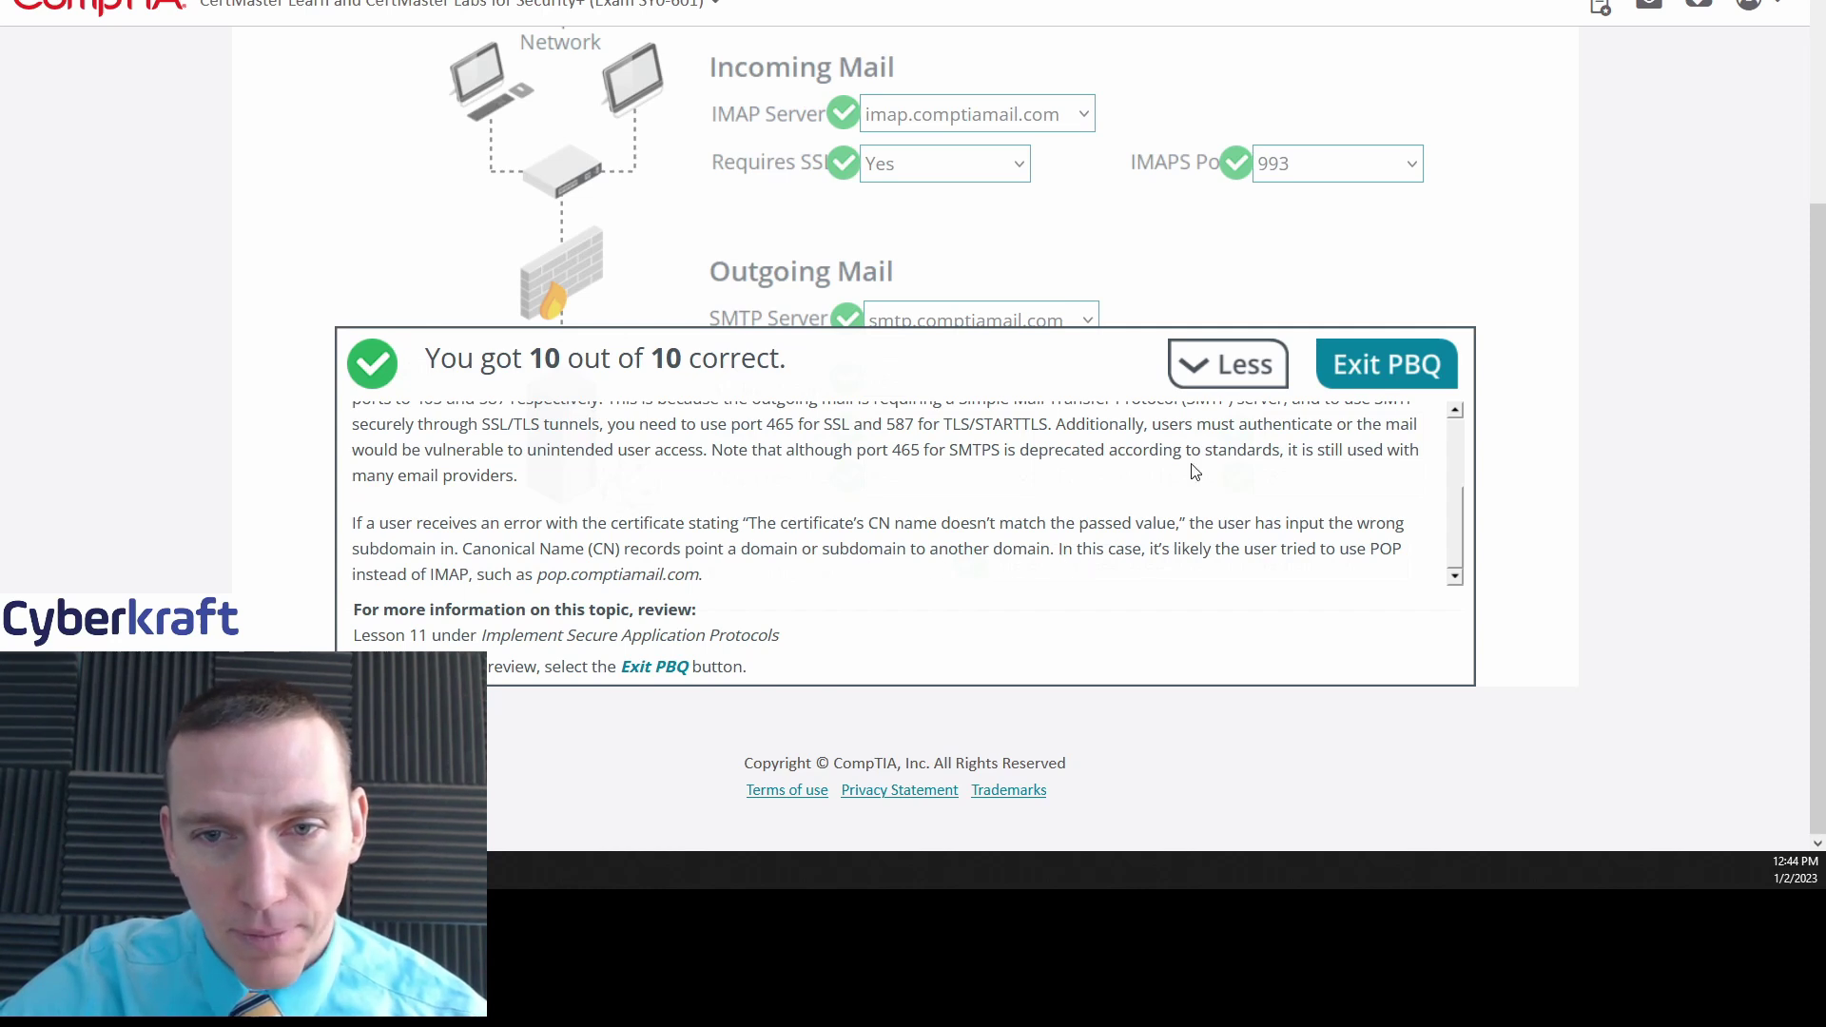
pyautogui.click(1226, 367)
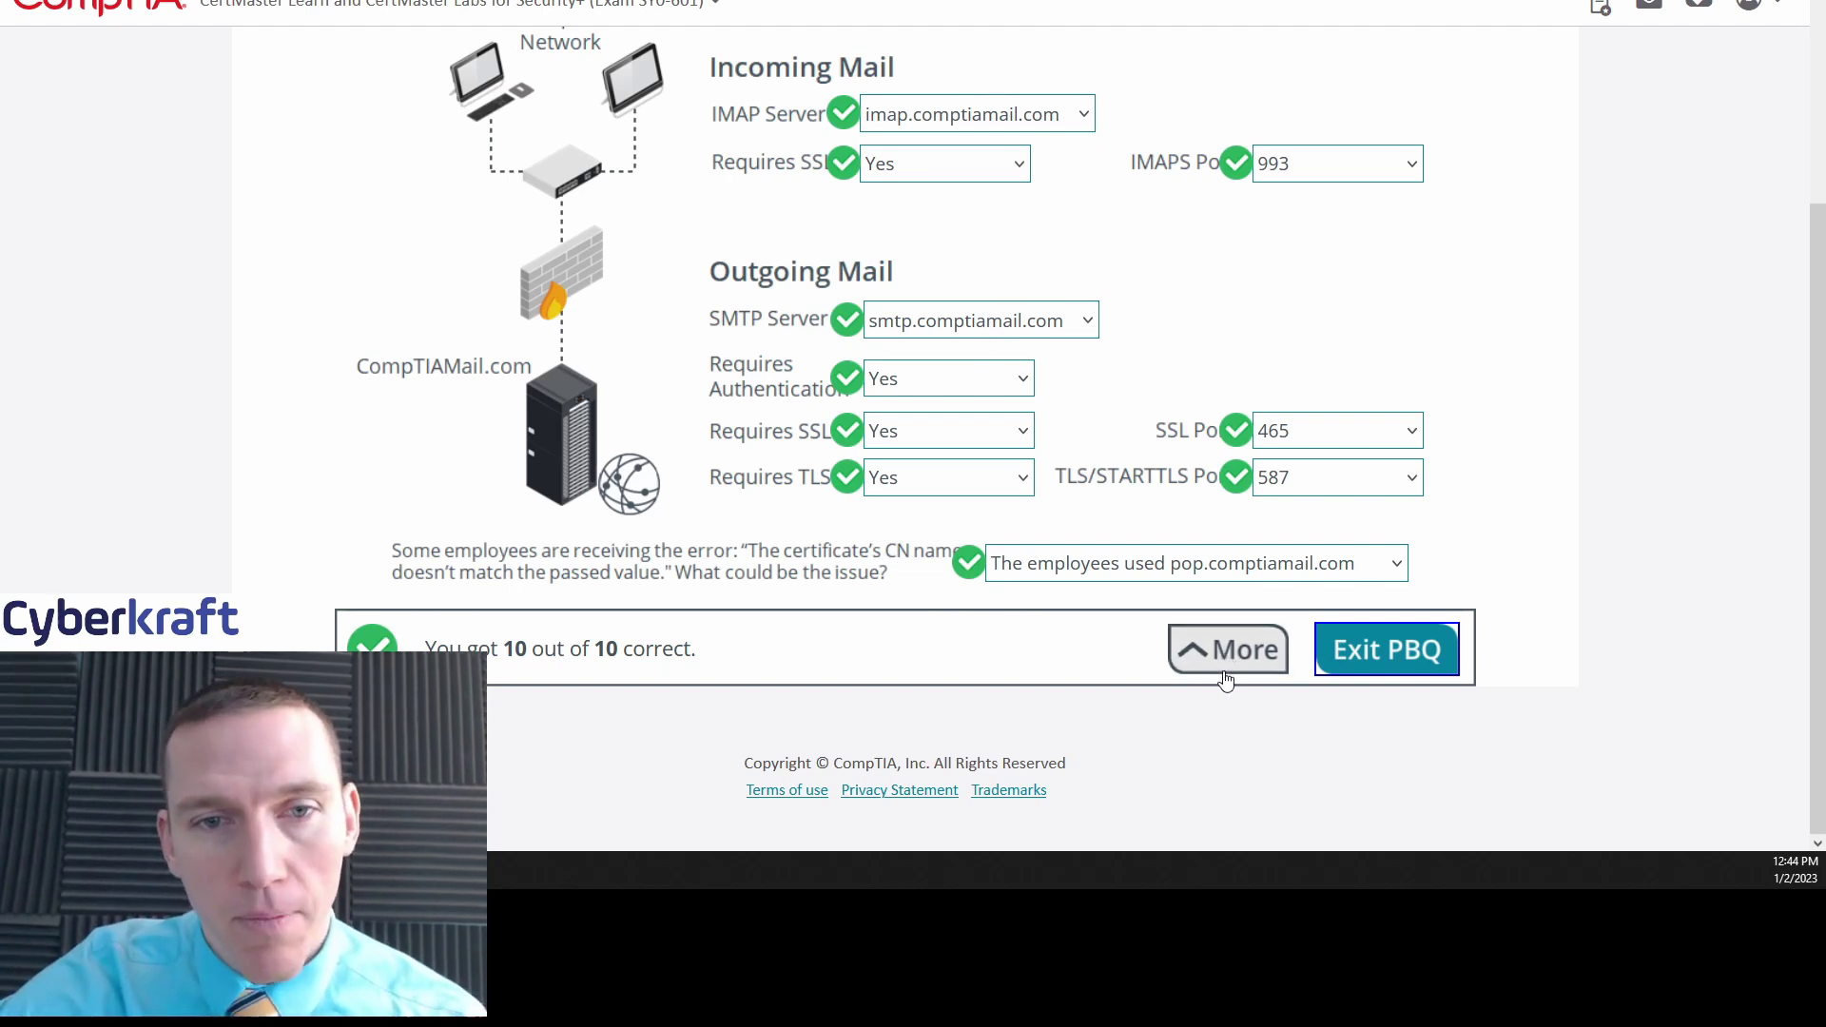
pyautogui.scroll(1, 1479, 599)
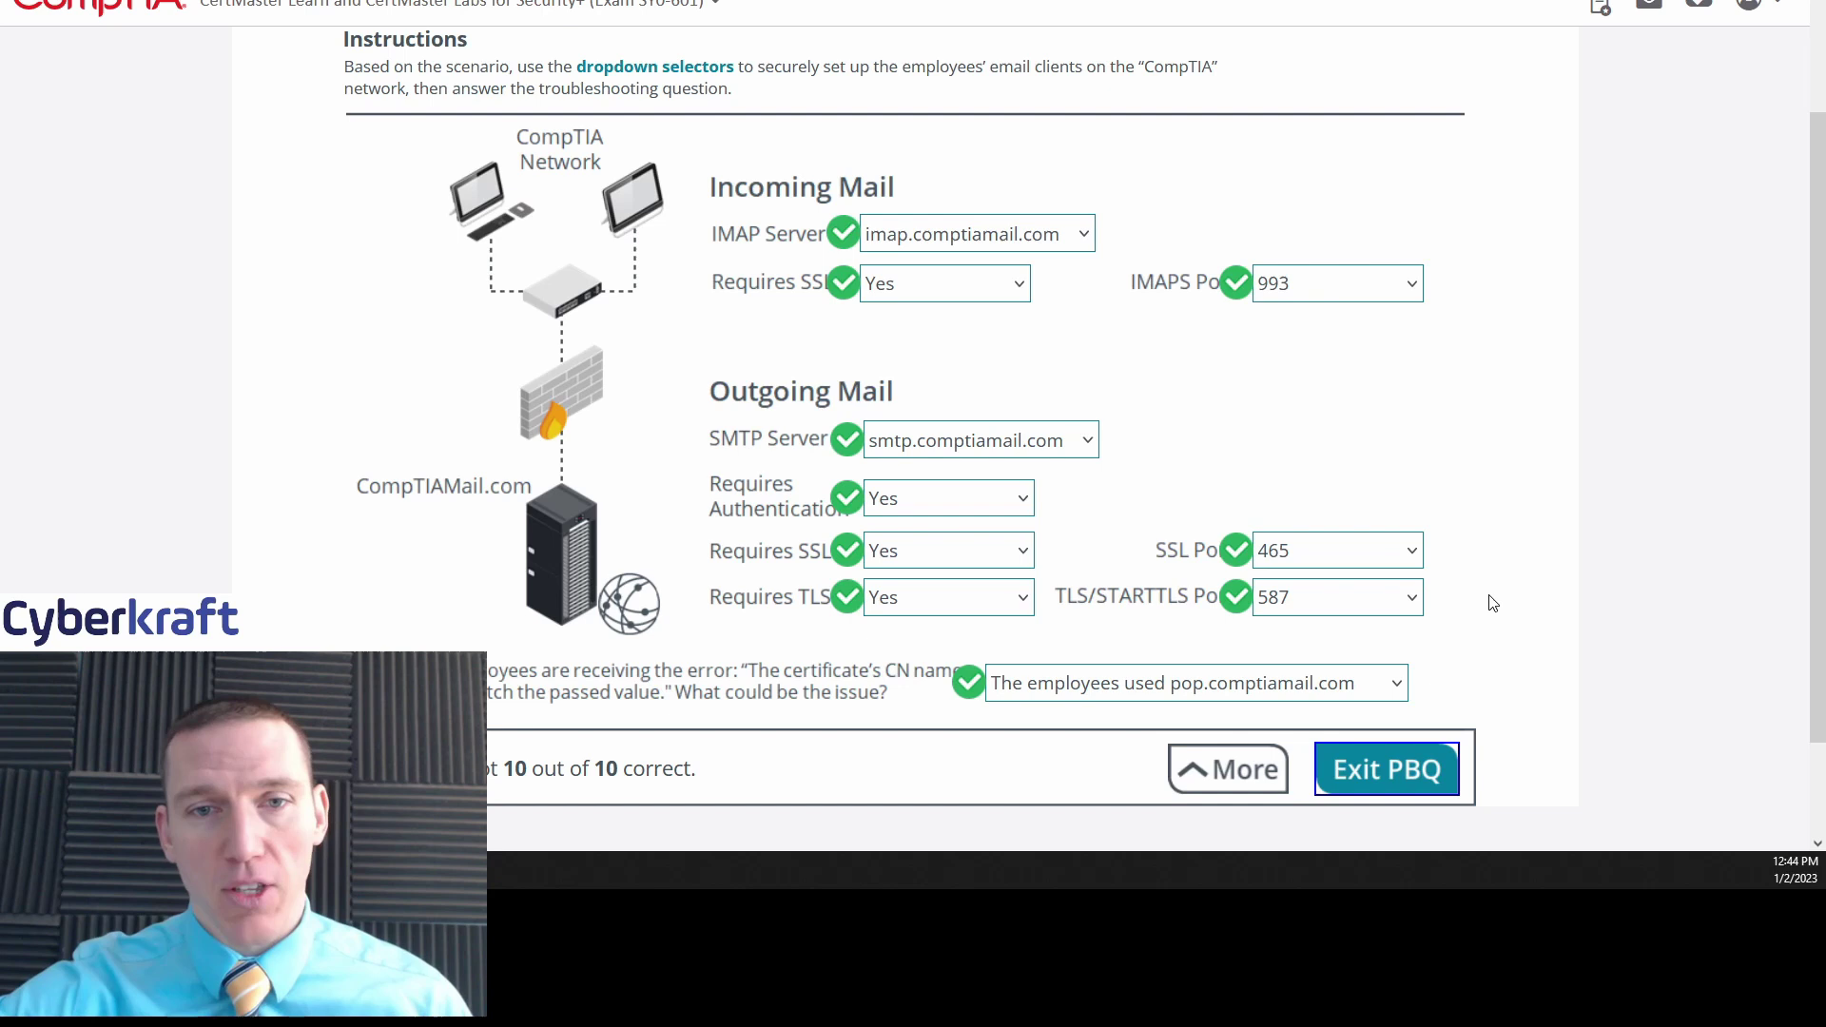
# Expand the results explanation with More and scroll through its text.
pyautogui.click(1233, 767)
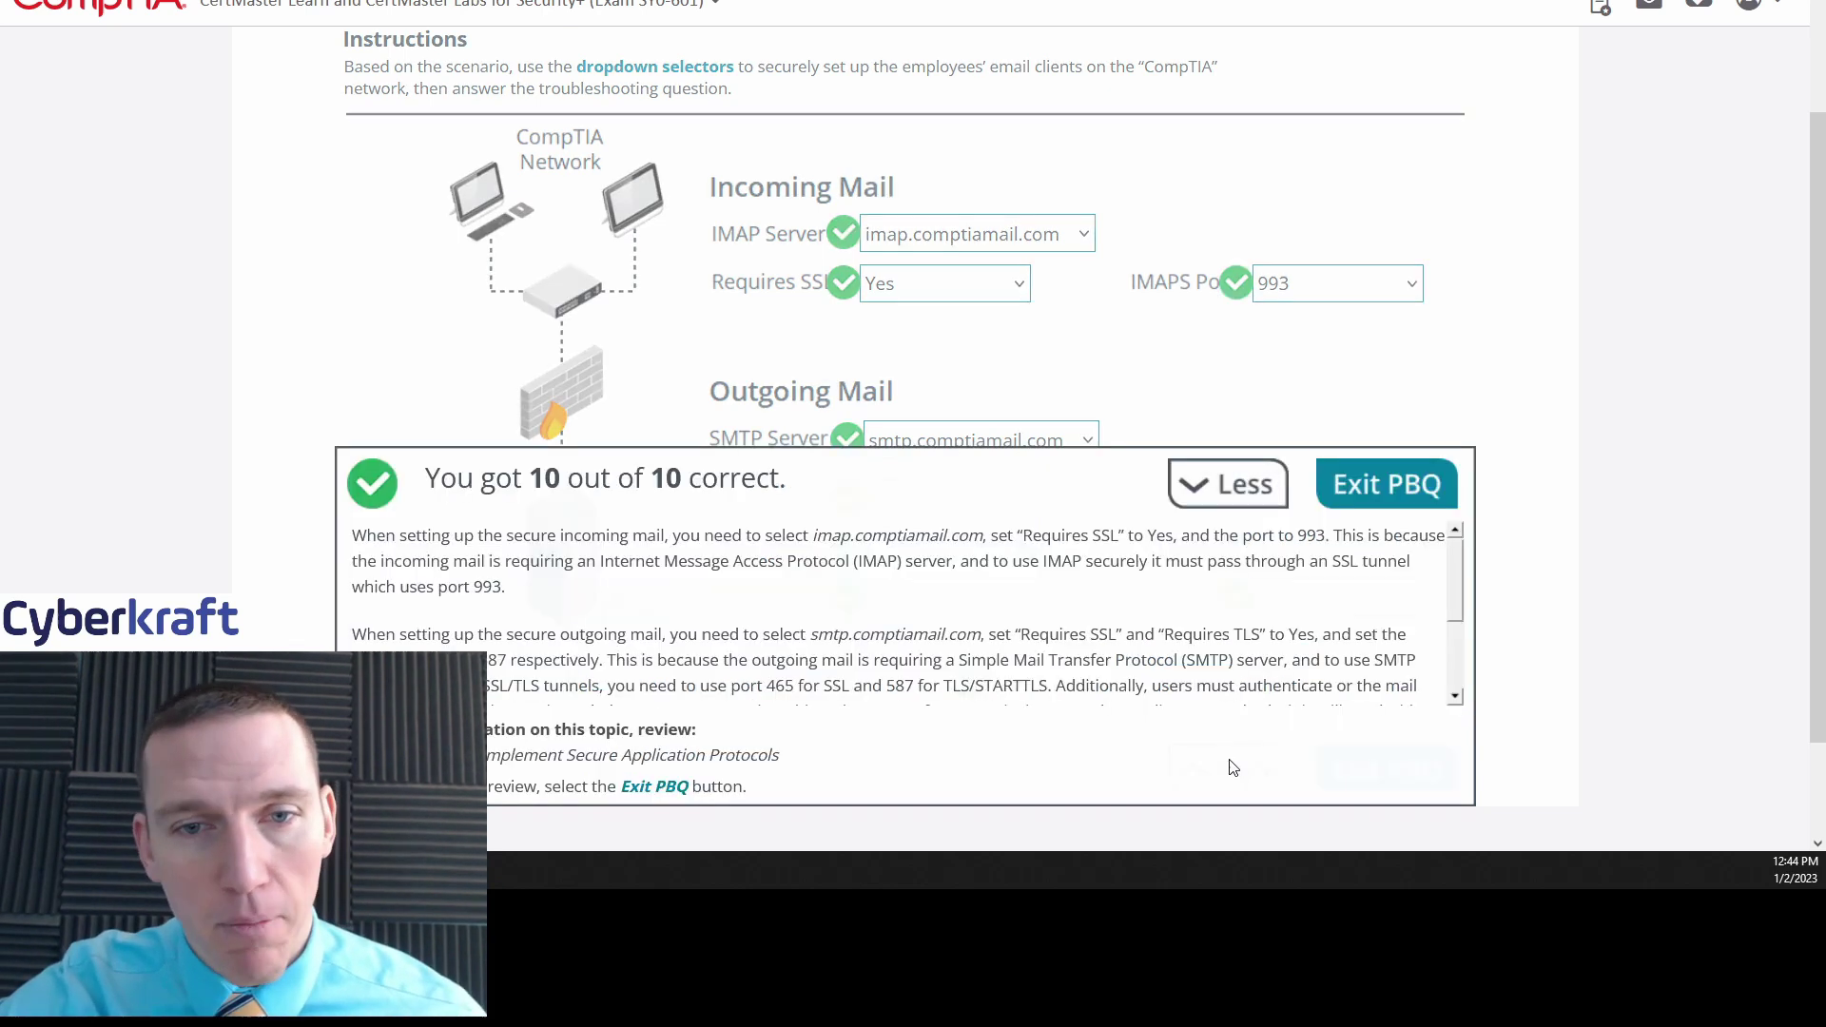
pyautogui.scroll(-2, 1550, 571)
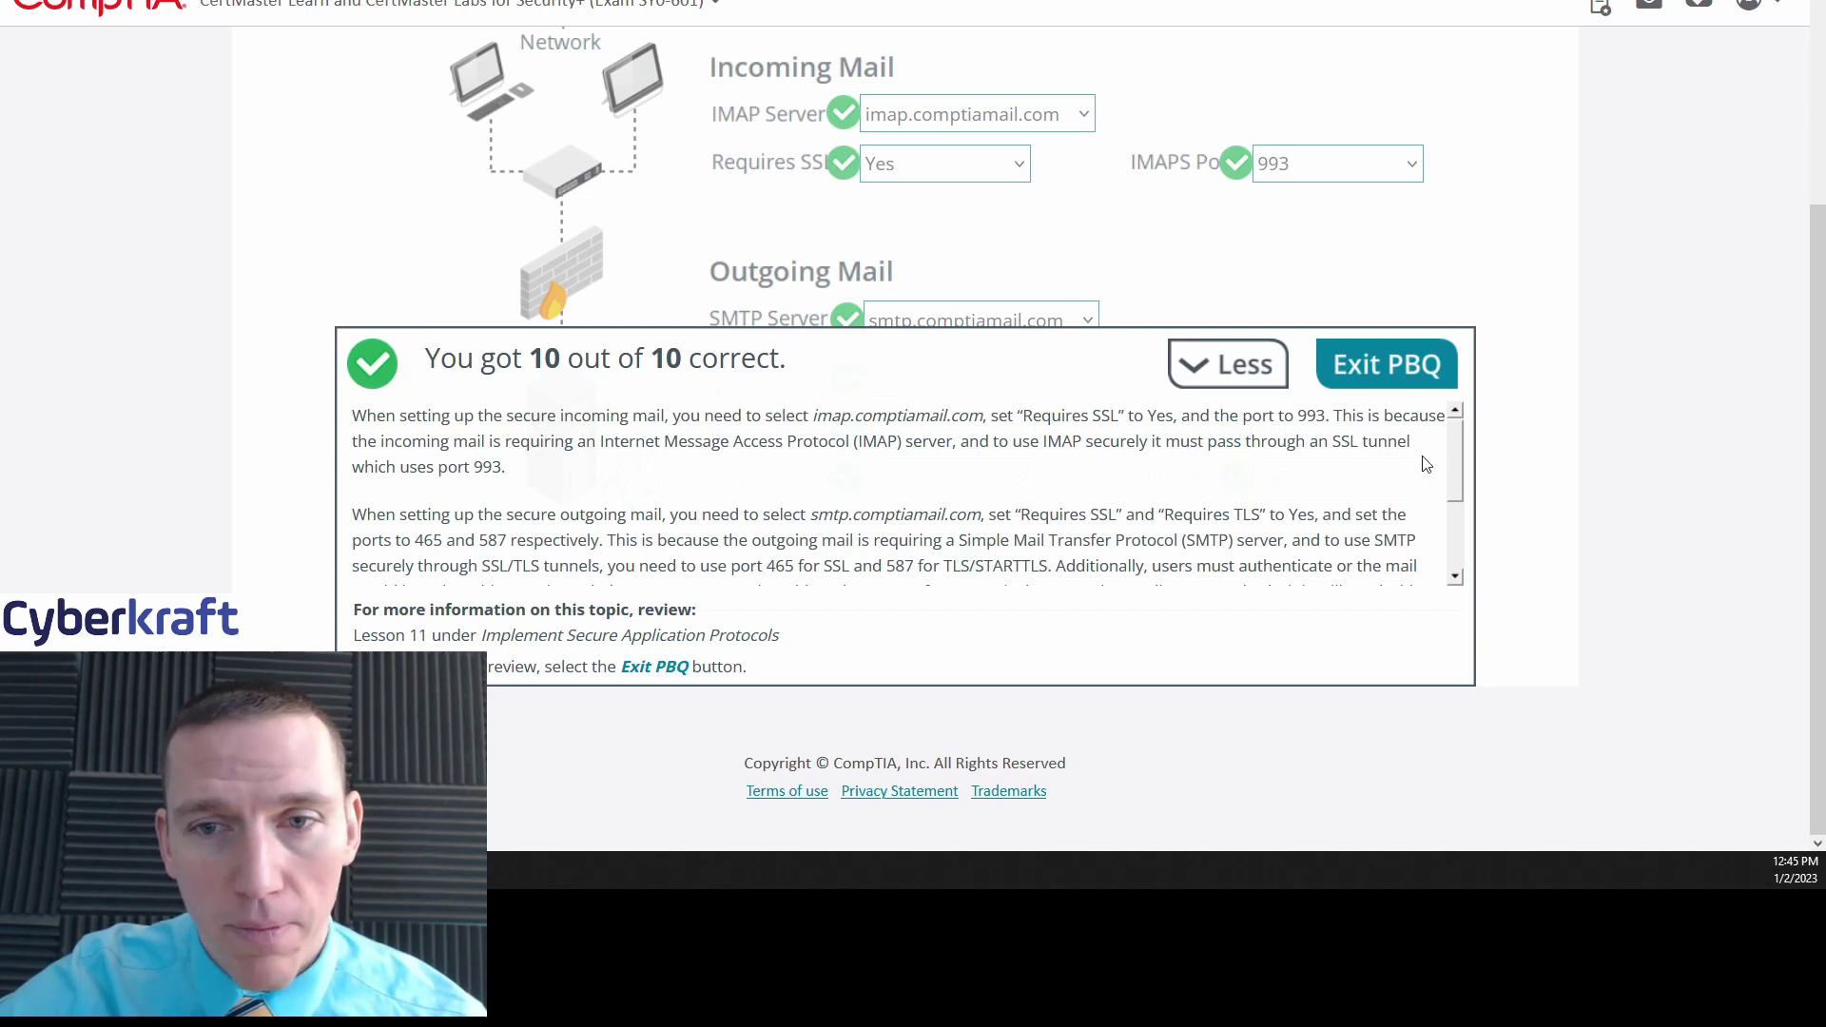
pyautogui.scroll(-2, 1446, 467)
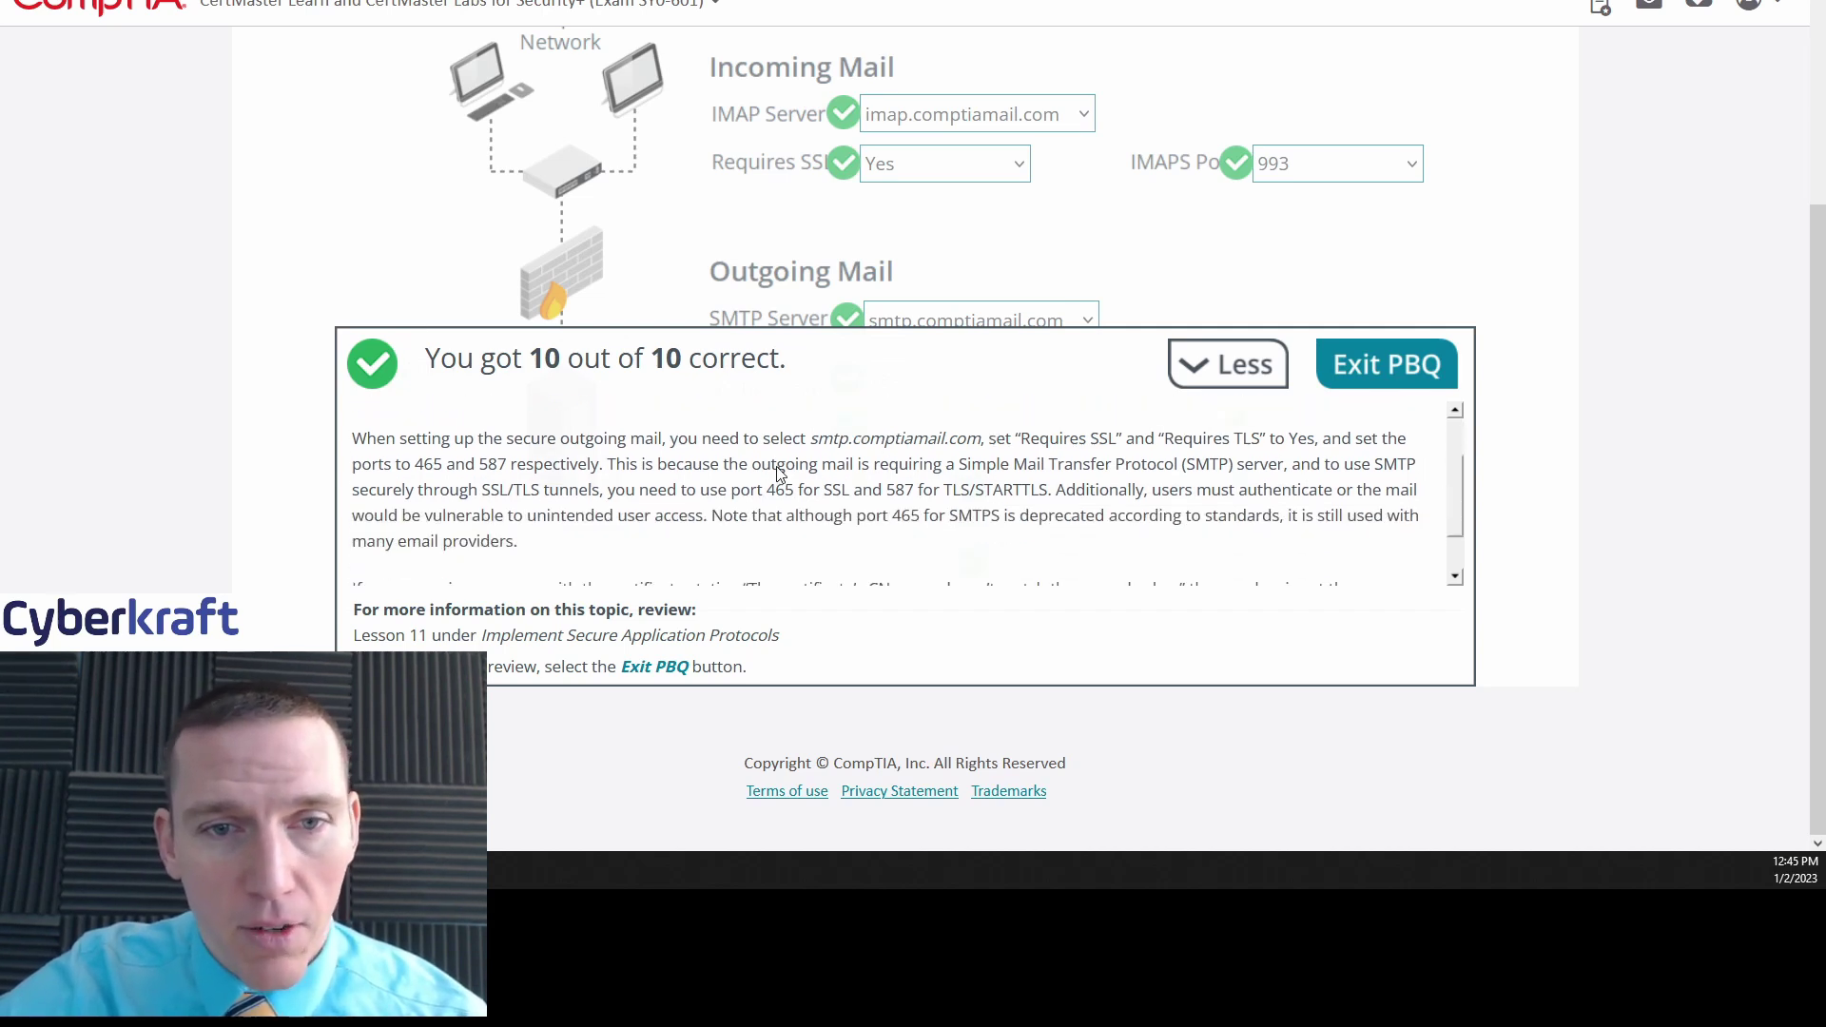
pyautogui.scroll(1, 1453, 489)
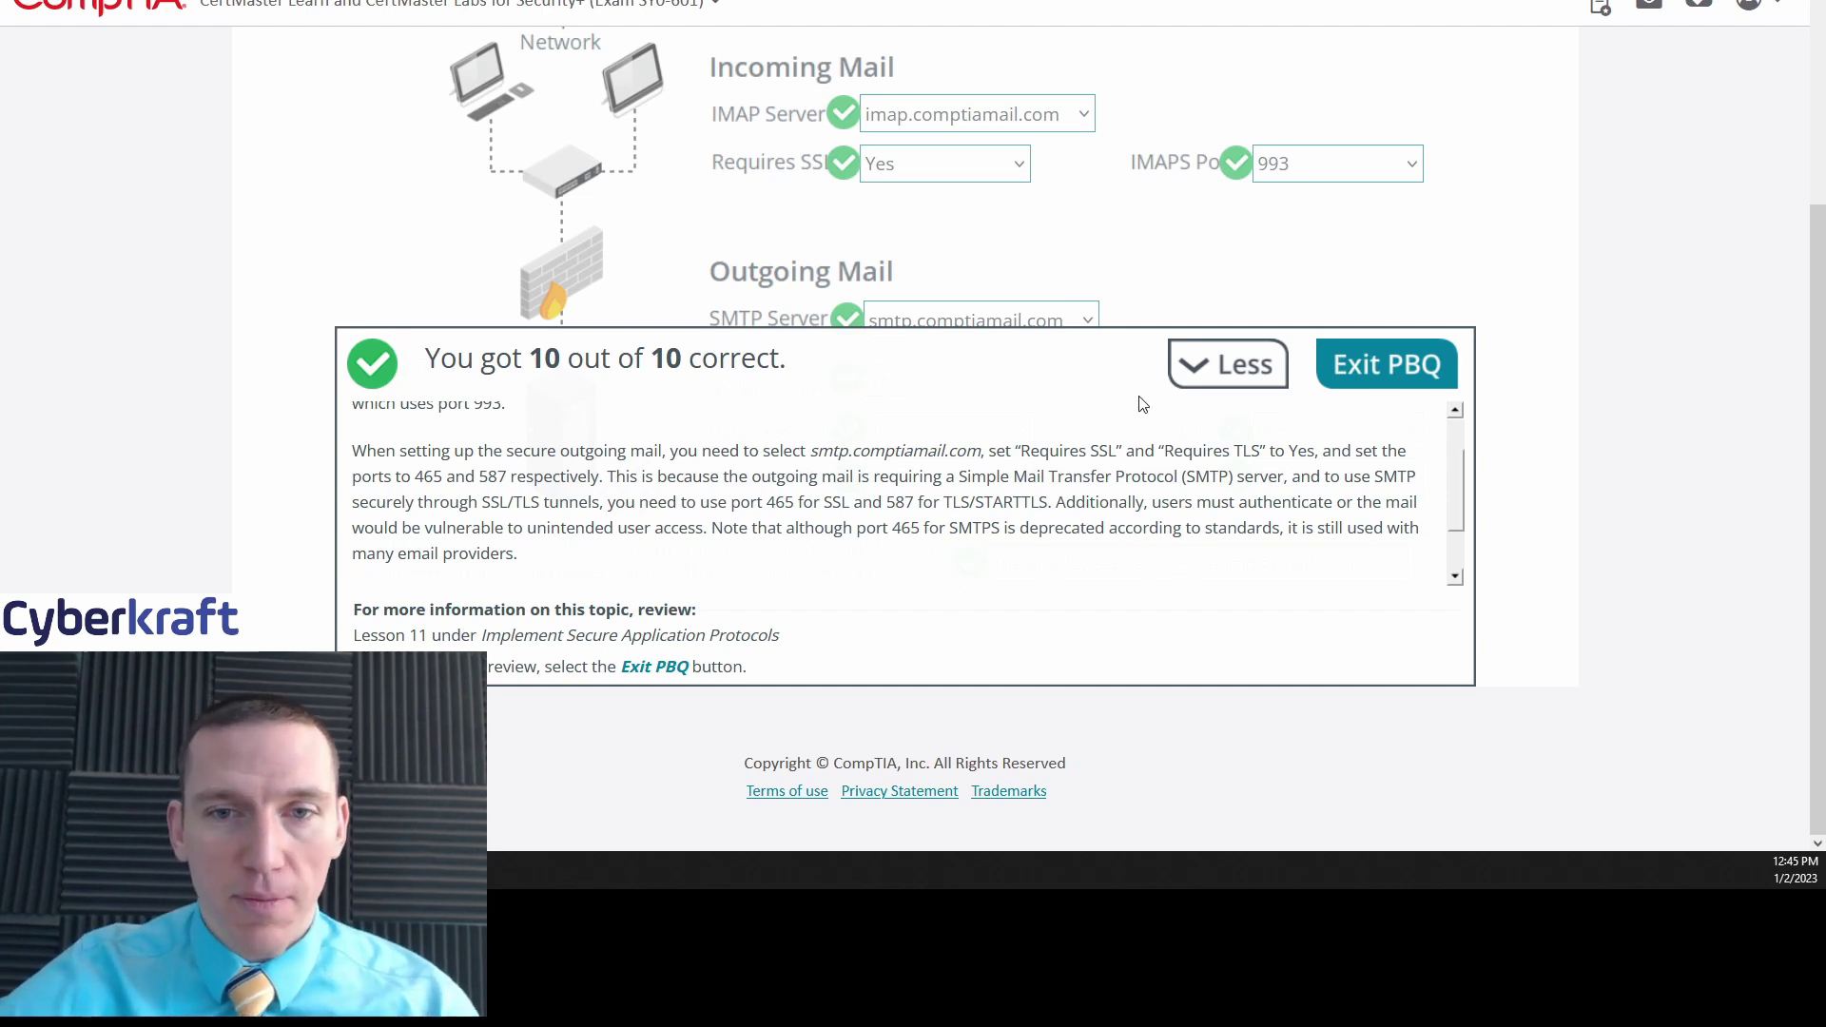
# Collapse the answer explanation so only the 10 out of 10 graded email form remains visible.
pyautogui.click(1203, 367)
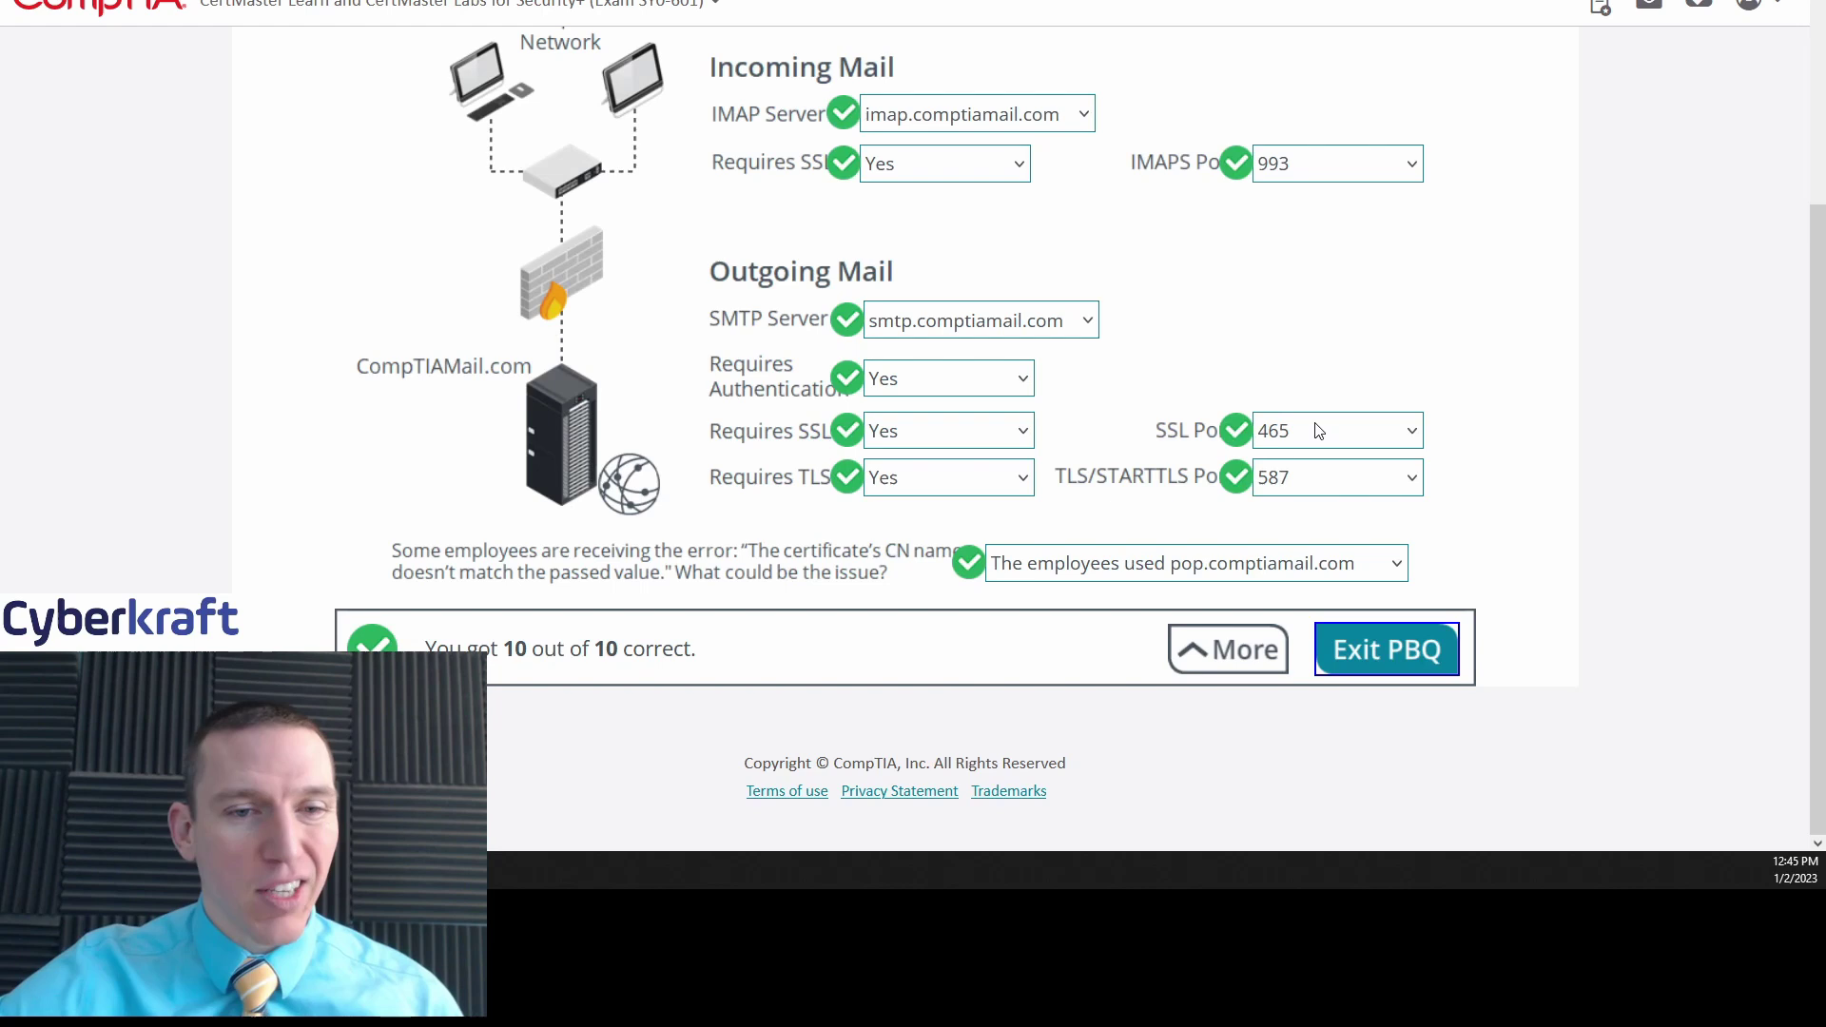